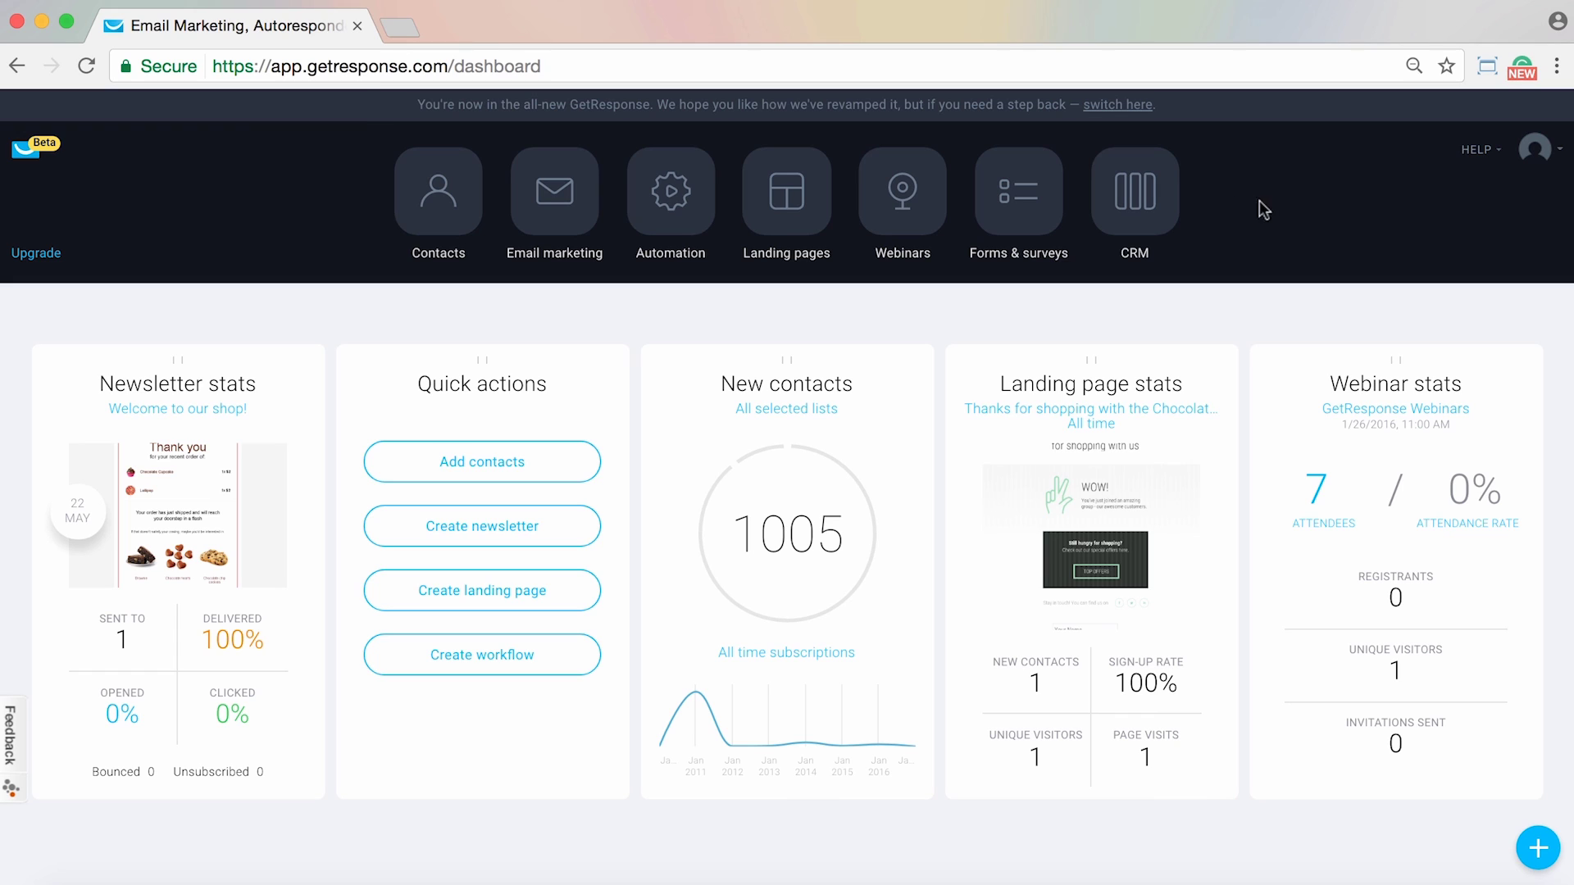
- Look through the contact and support options in the Help menu and check the account menu
{"action": "left_click", "coordinate": [1476, 151]}
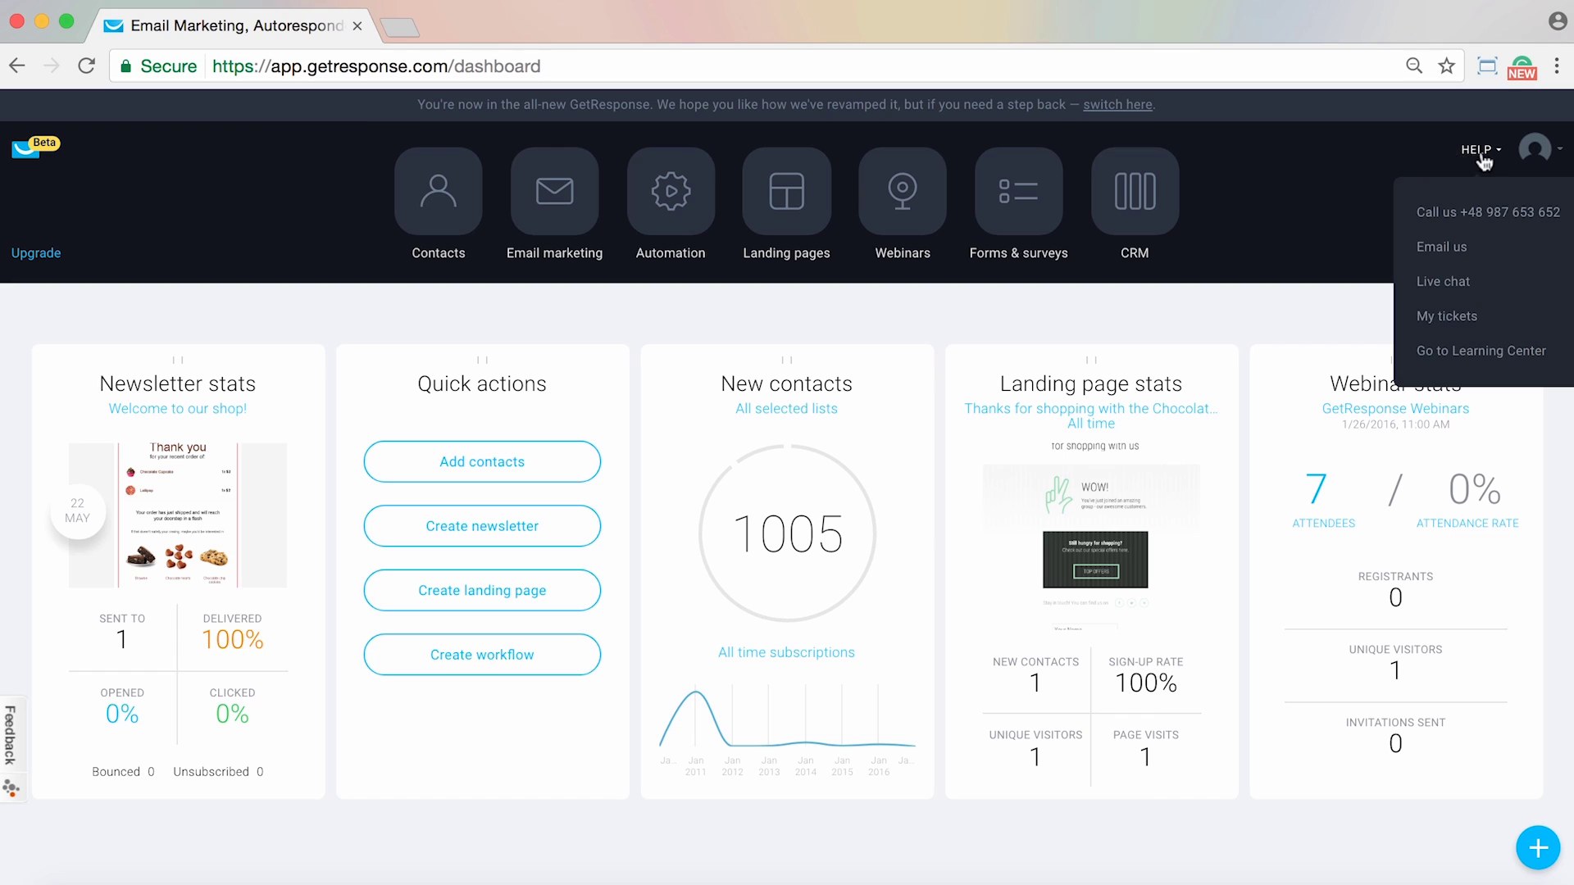
{"action": "left_click", "coordinate": [1462, 153]}
{"action": "left_click", "coordinate": [1476, 156]}
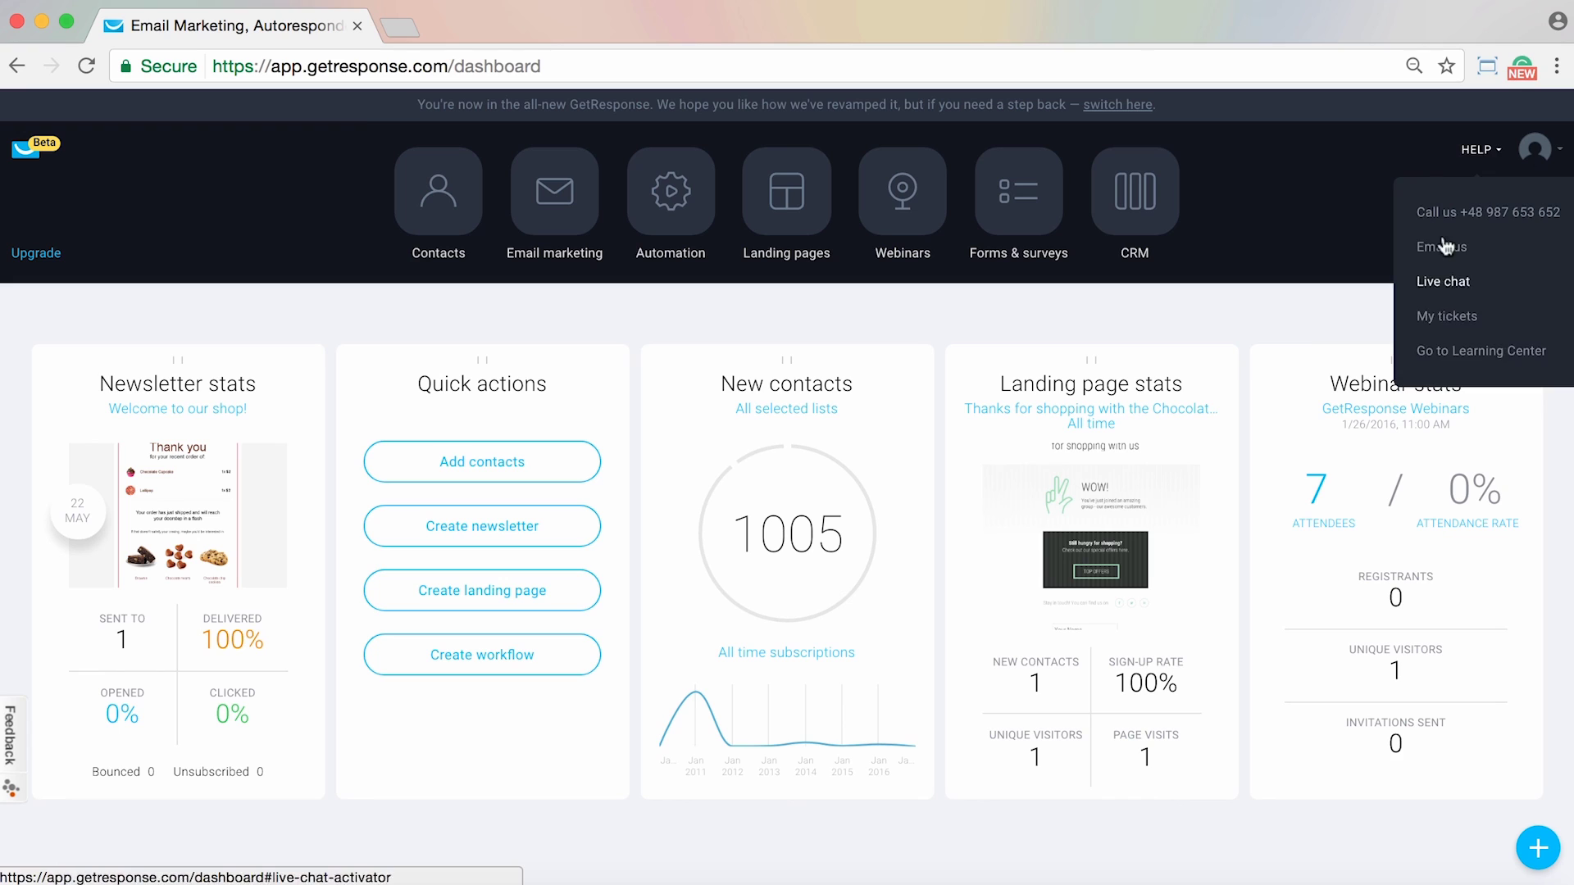
{"action": "left_click", "coordinate": [1441, 283]}
{"action": "left_click", "coordinate": [1546, 155]}
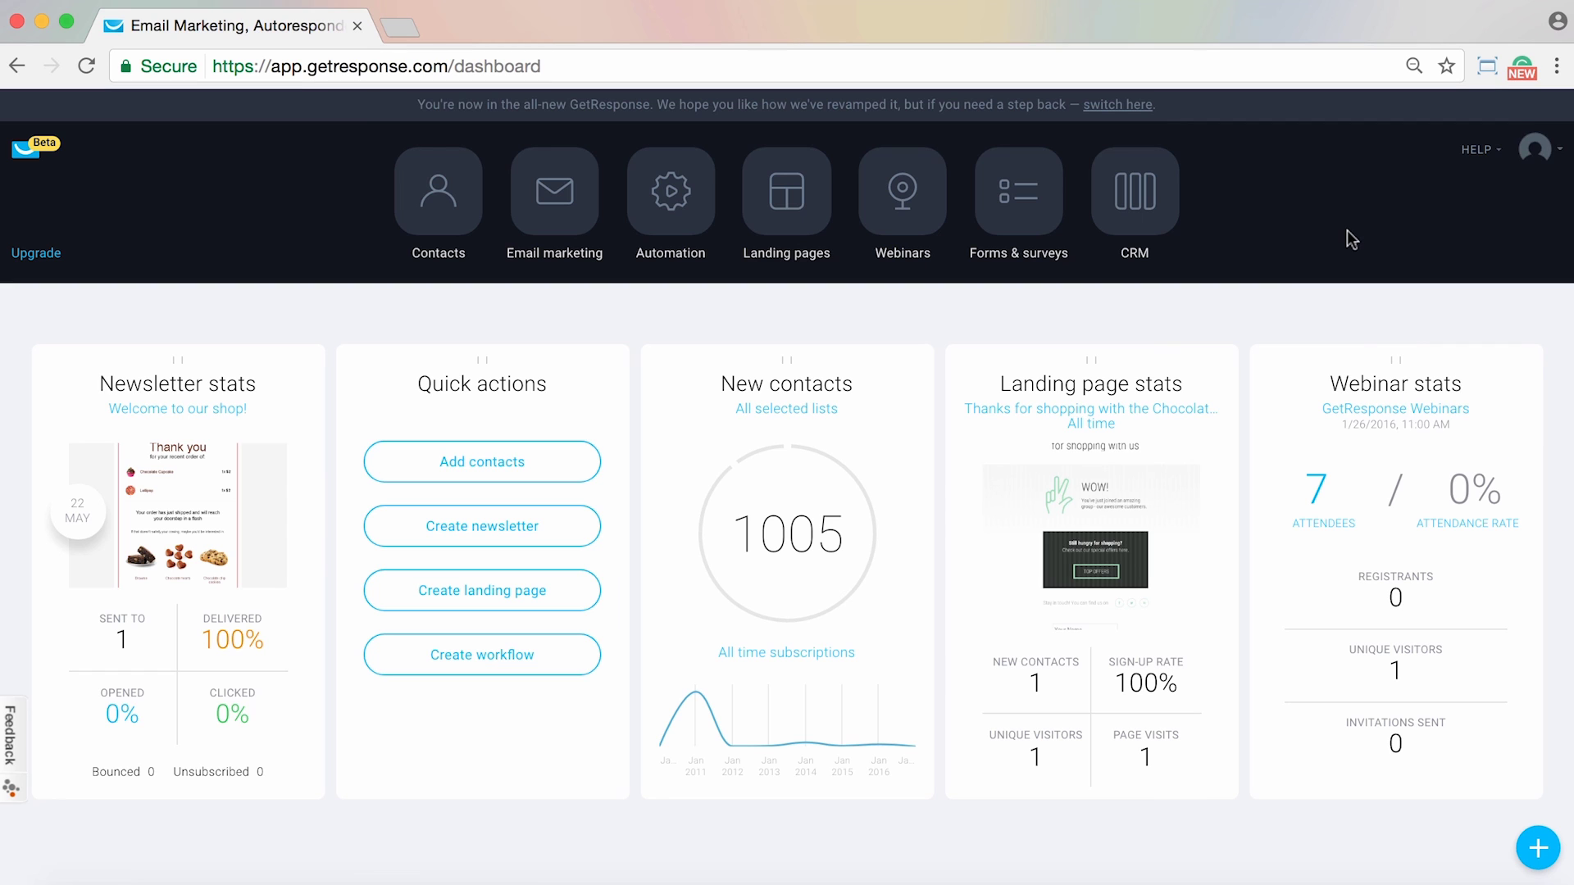
- Browse the Widget Library for the dashboard and close it without adding a widget
{"action": "scroll", "coordinate": [1184, 235], "scroll_direction": "down", "scroll_amount": 2}
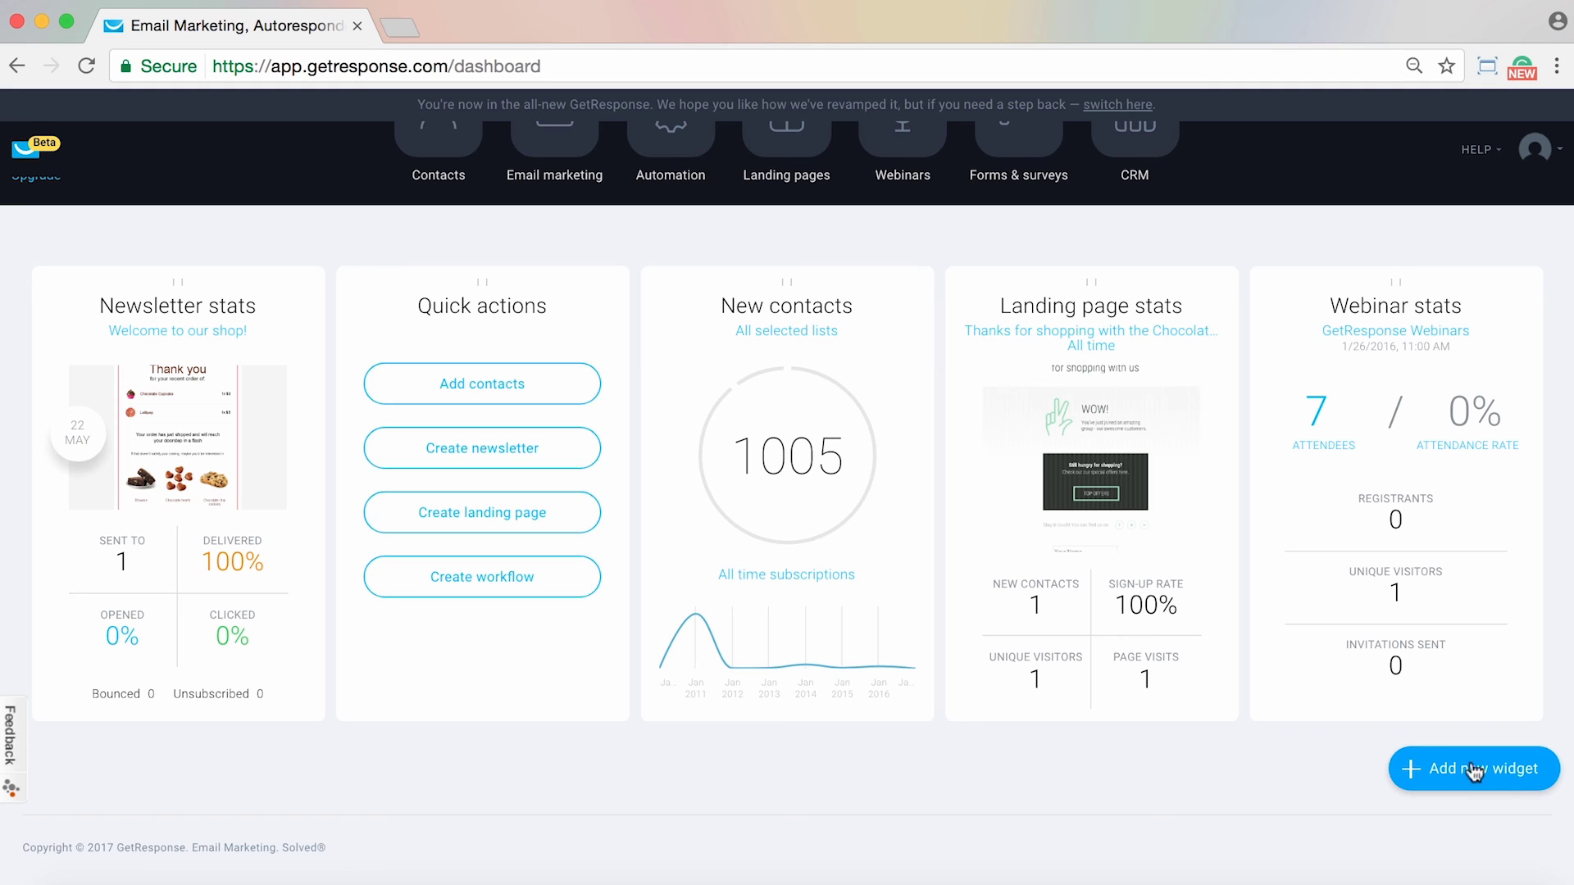
{"action": "left_click", "coordinate": [1462, 771]}
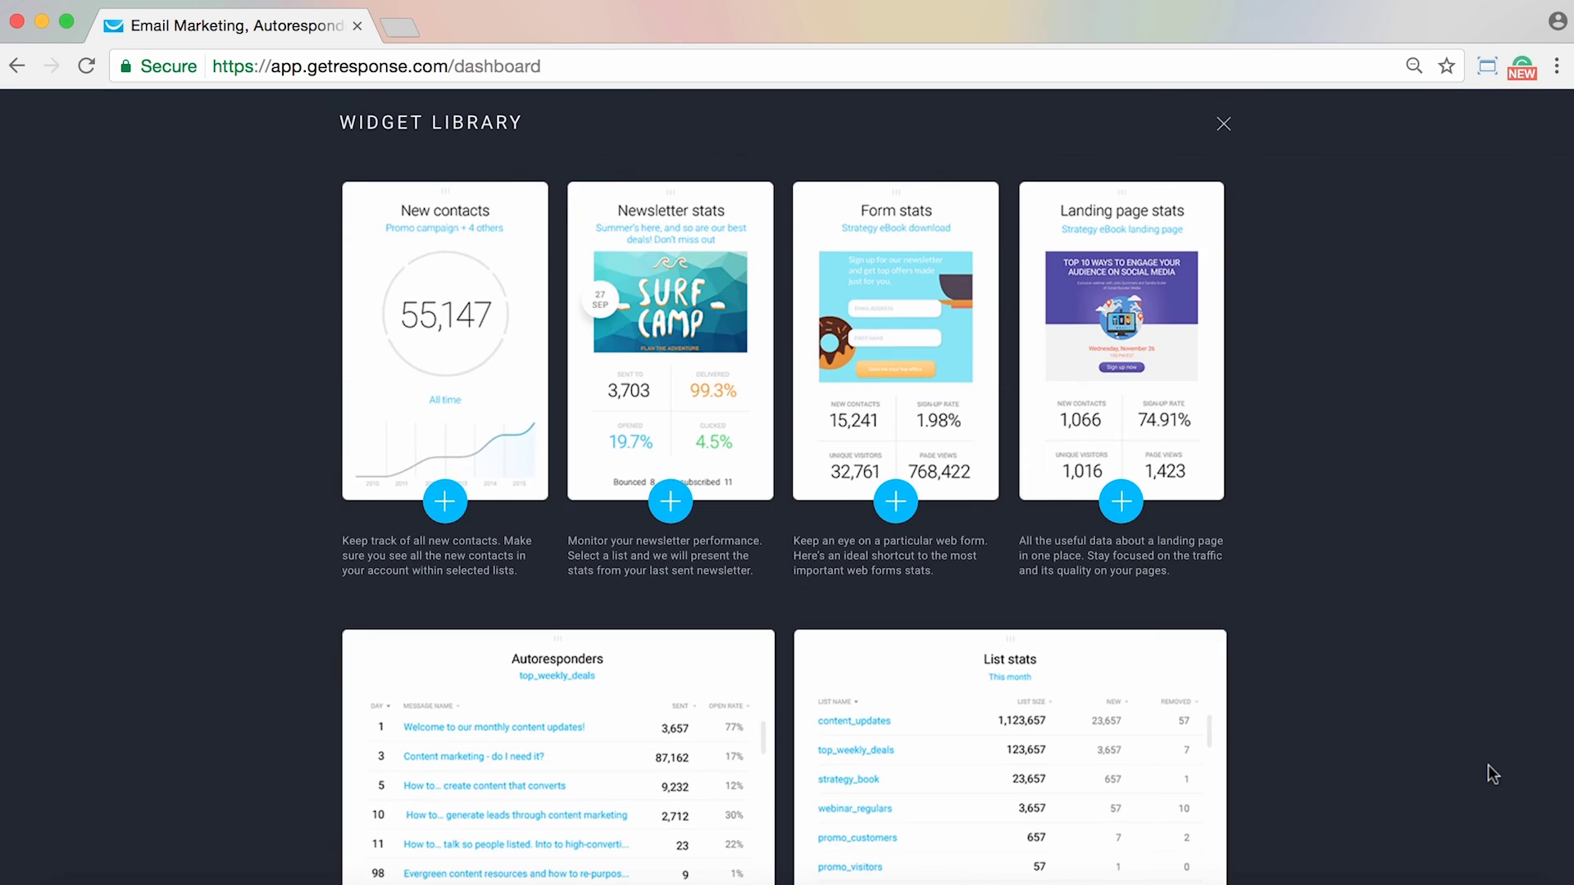
{"action": "scroll", "coordinate": [1488, 766], "scroll_direction": "down", "scroll_amount": 3}
{"action": "scroll", "coordinate": [1488, 775], "scroll_direction": "down", "scroll_amount": 5}
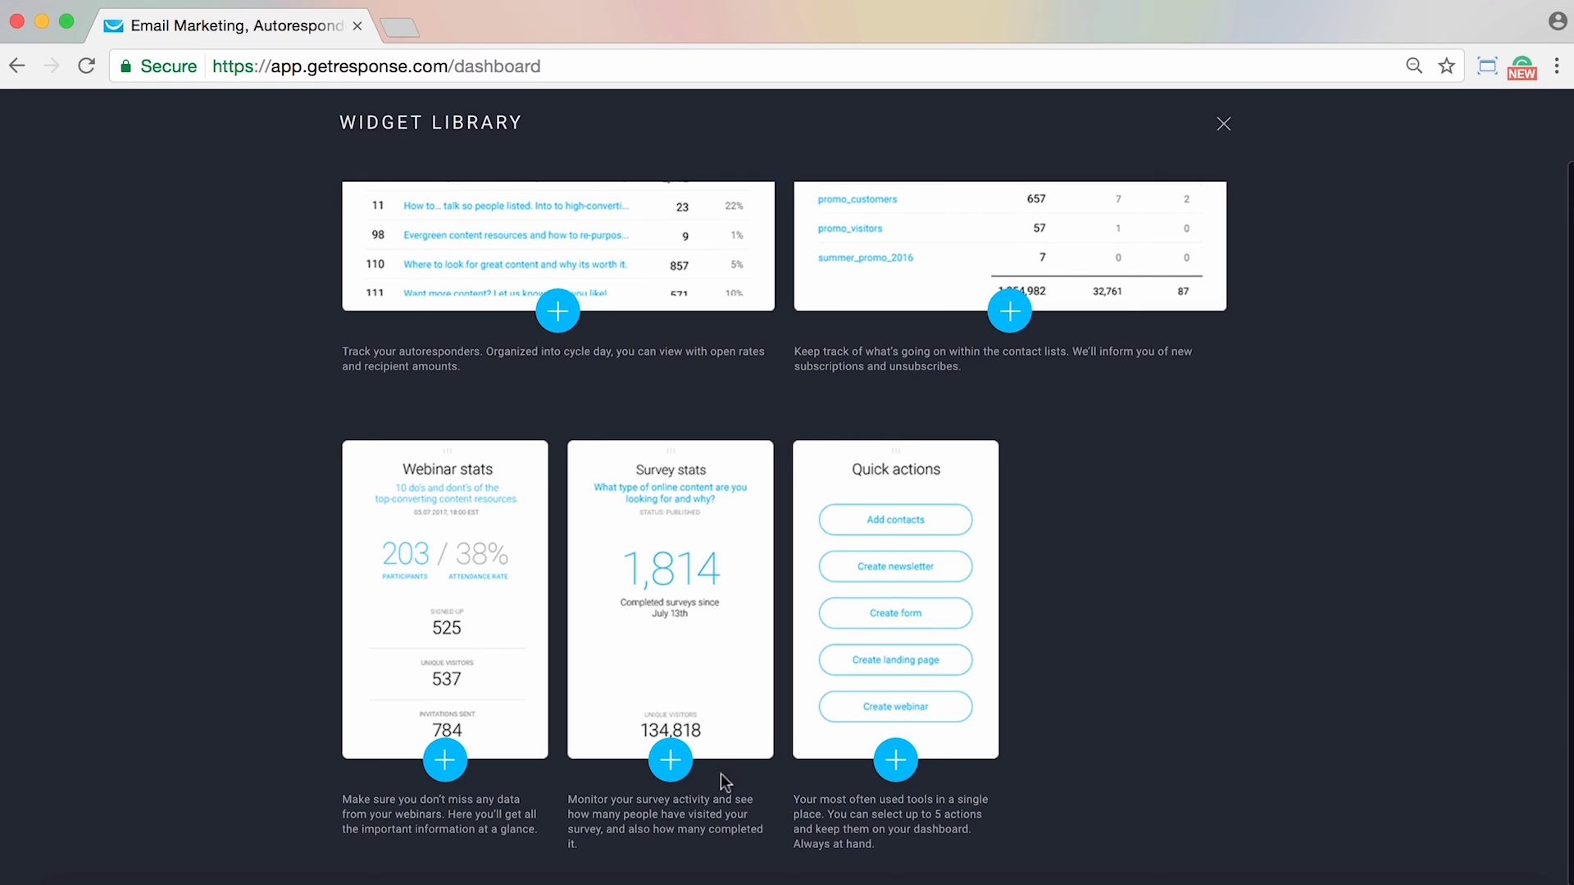
{"action": "scroll", "coordinate": [1034, 774], "scroll_direction": "up", "scroll_amount": 2}
{"action": "scroll", "coordinate": [1035, 774], "scroll_direction": "up", "scroll_amount": 5}
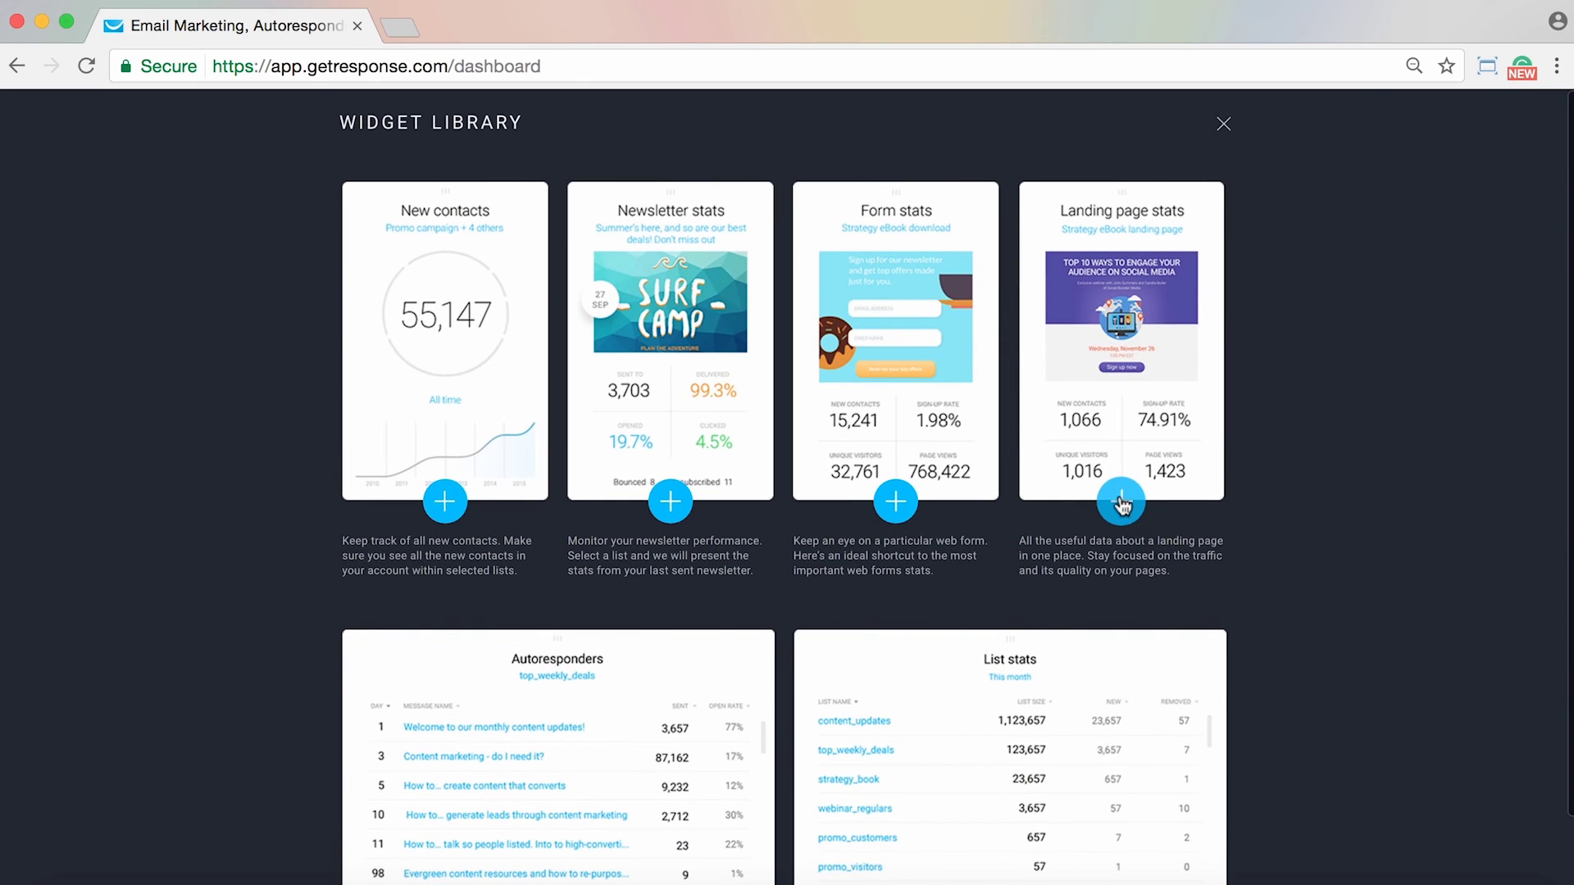
{"action": "left_click", "coordinate": [1224, 124]}
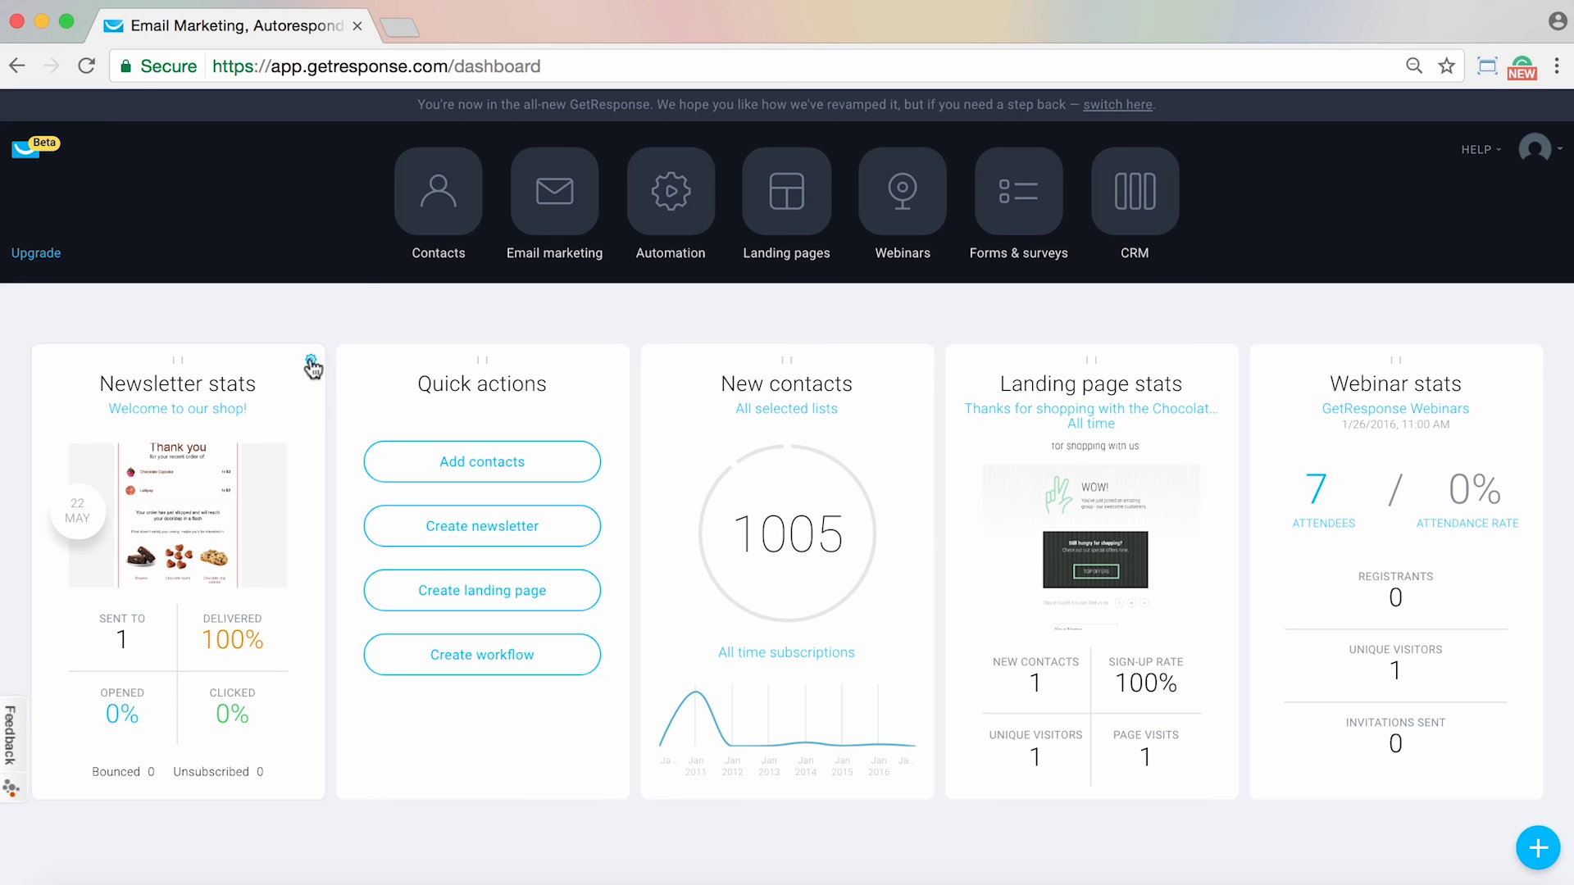
- Review the lists selected in the Newsletter stats widget's settings and save the settings
{"action": "left_click", "coordinate": [311, 367]}
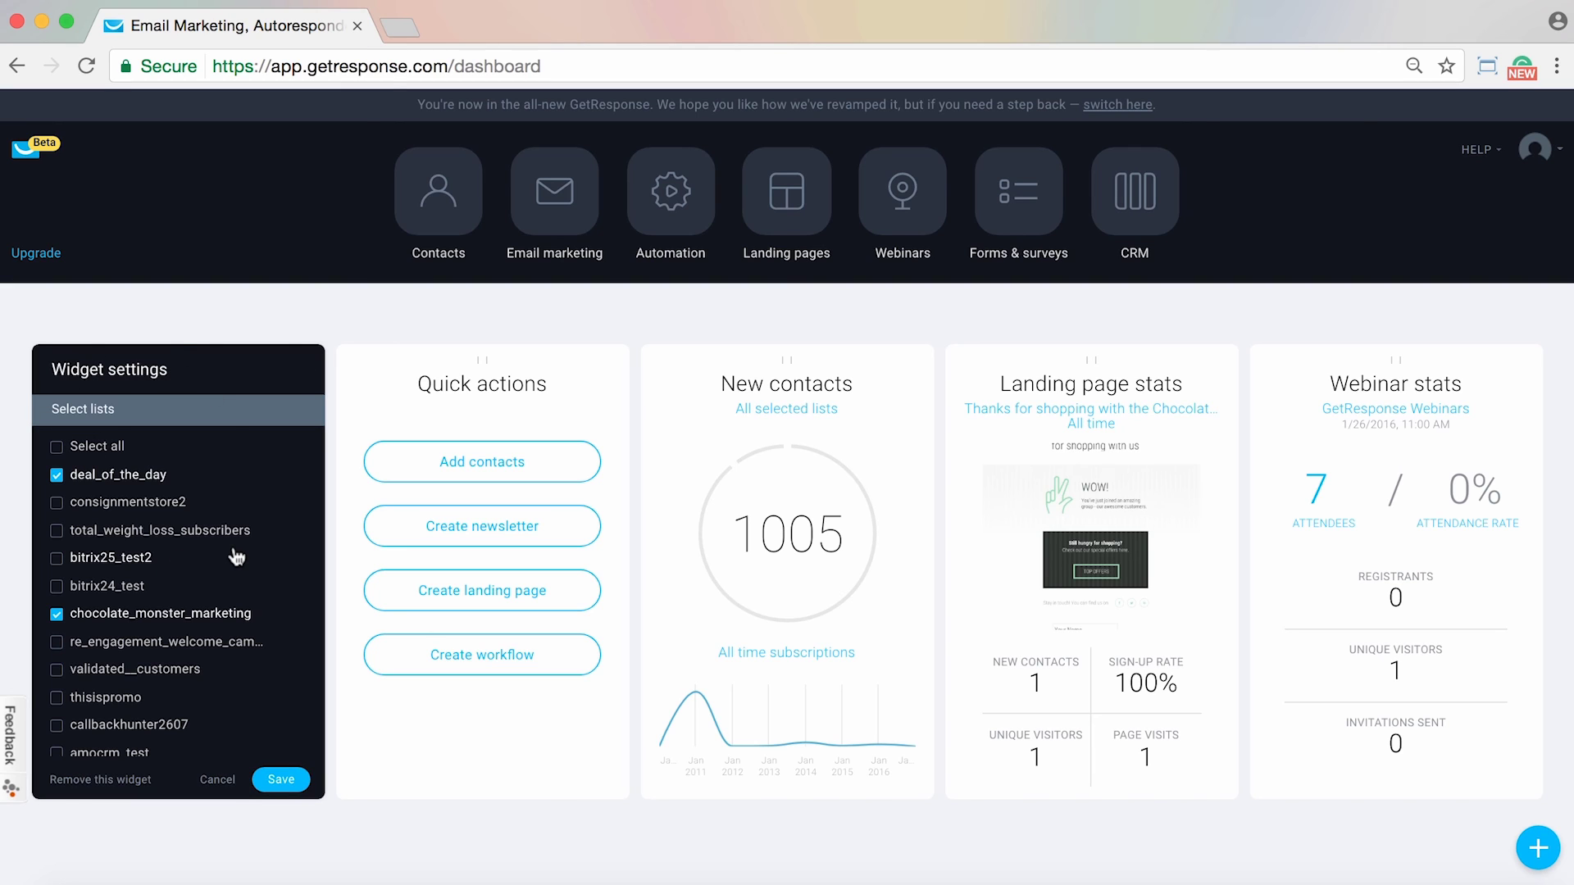
{"action": "scroll", "coordinate": [237, 557], "scroll_direction": "down", "scroll_amount": 10}
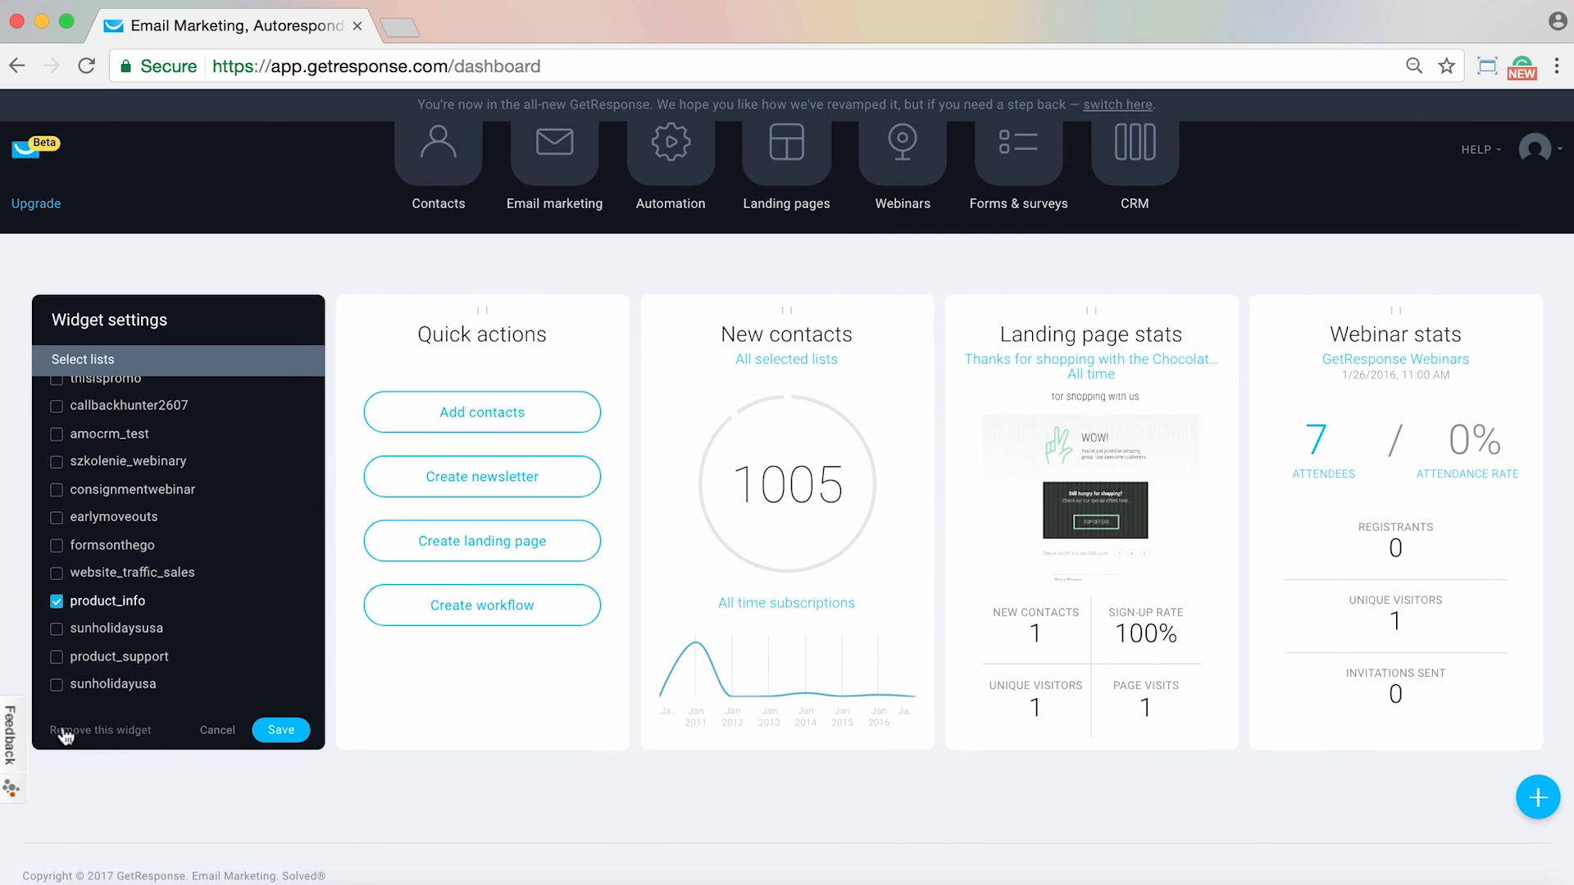
{"action": "left_click", "coordinate": [275, 732]}
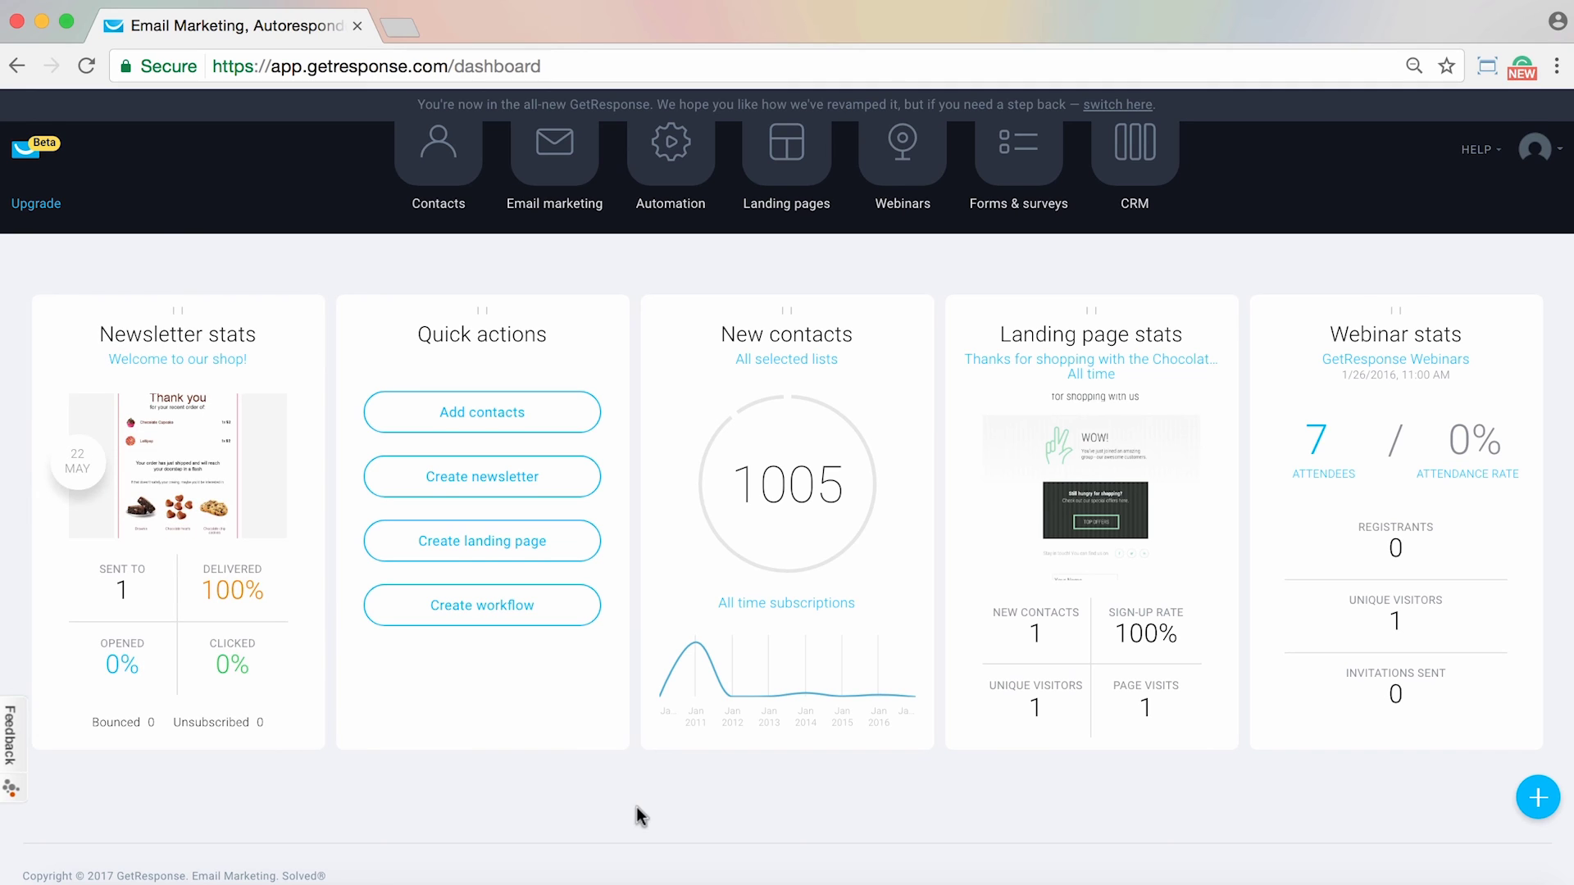
- Open the Contacts section with its contact lists and view the available sections
{"action": "scroll", "coordinate": [636, 807], "scroll_direction": "down", "scroll_amount": 1}
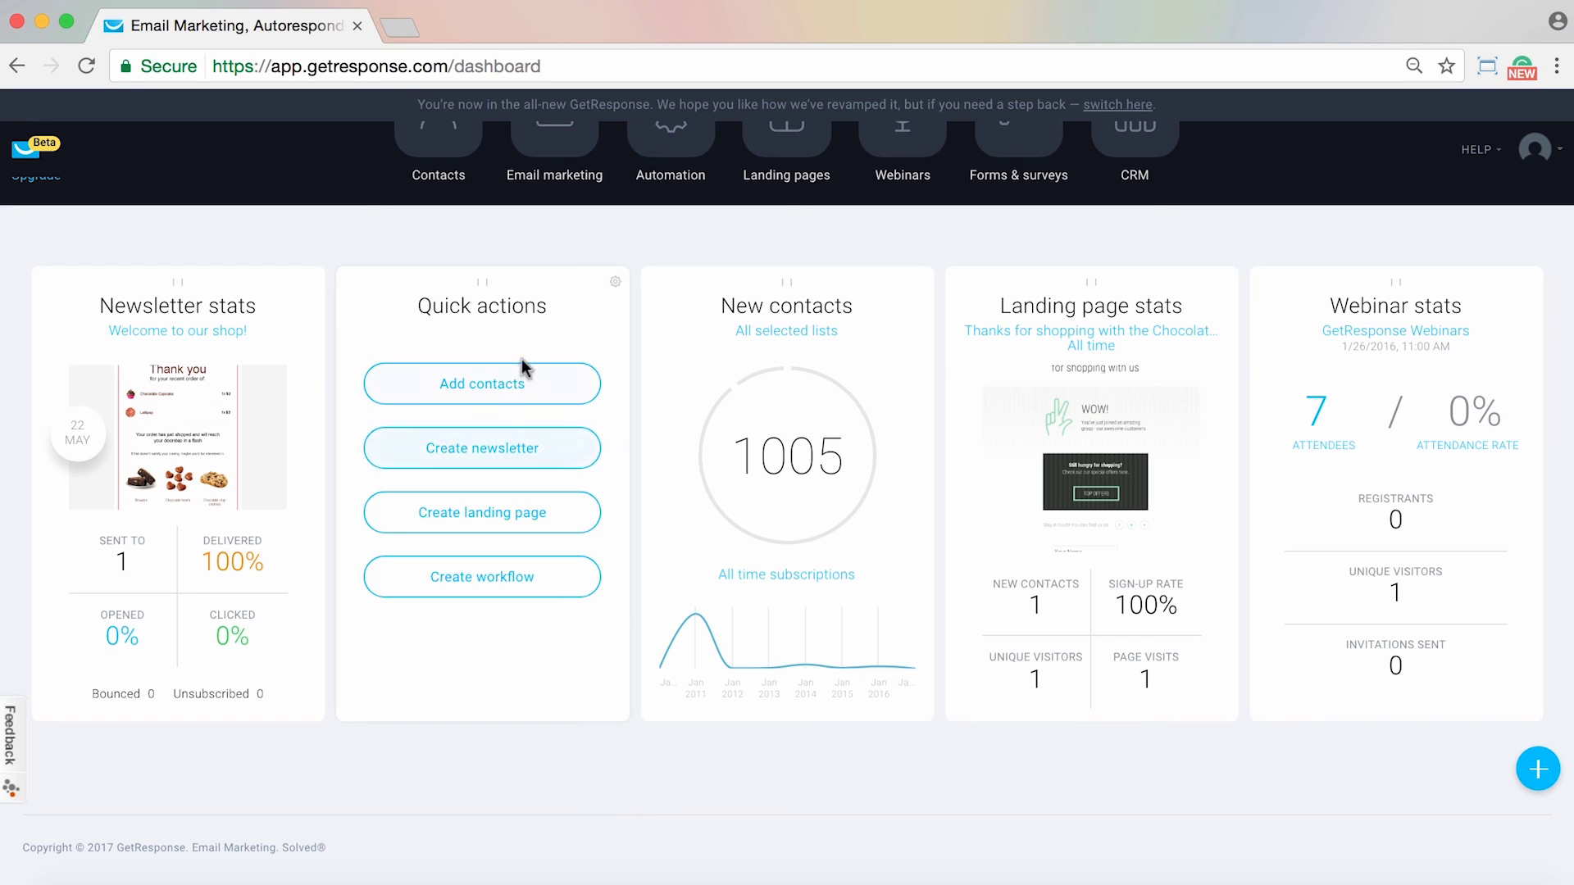
{"action": "scroll", "coordinate": [537, 697], "scroll_direction": "up", "scroll_amount": 2}
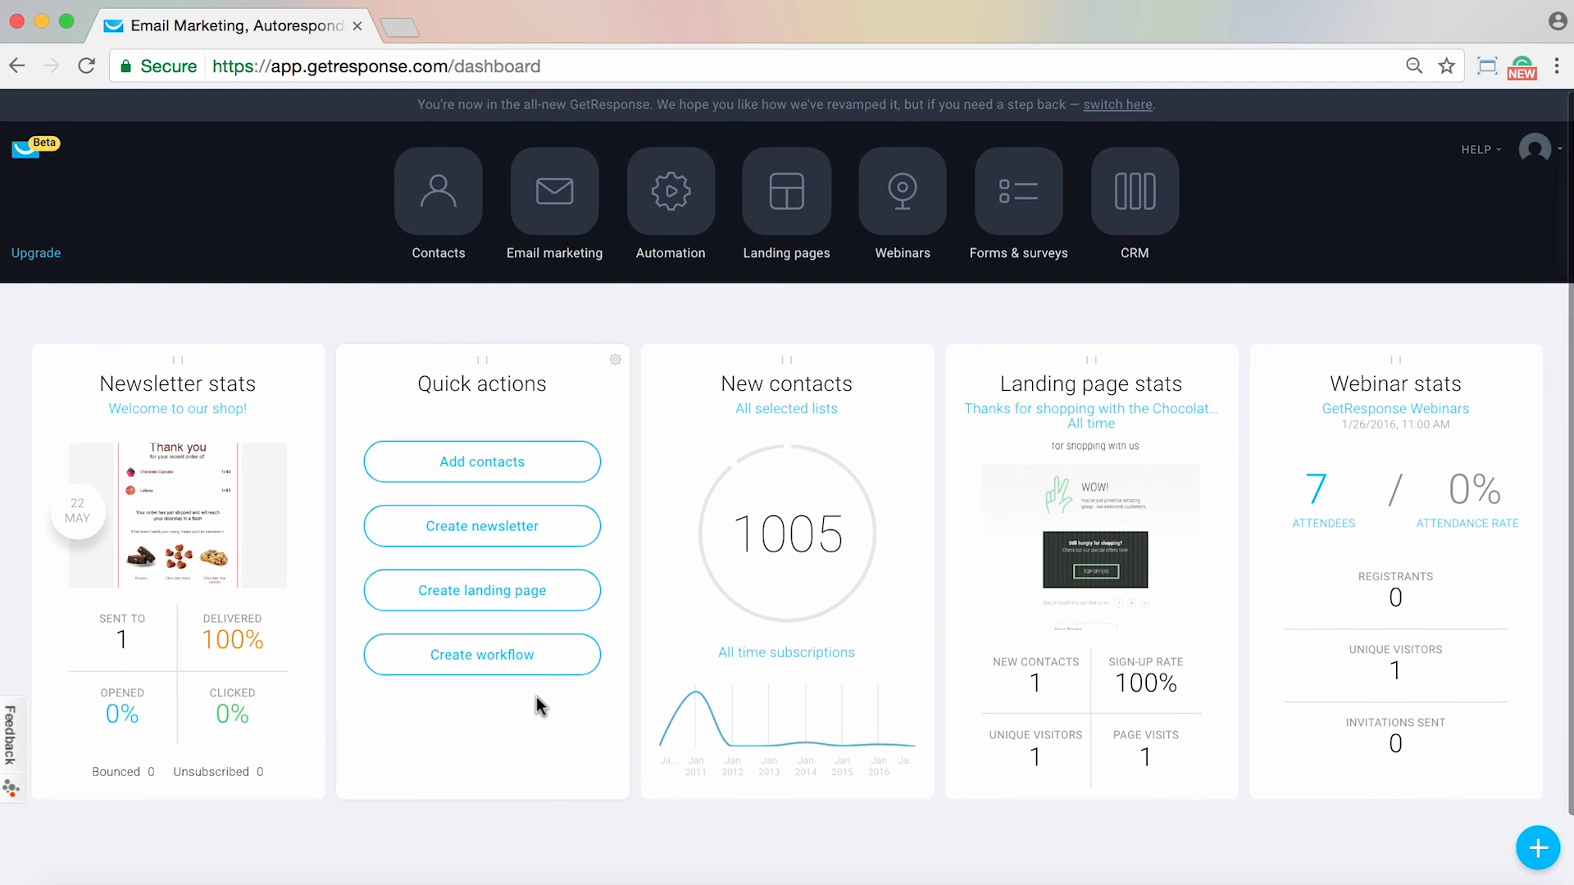
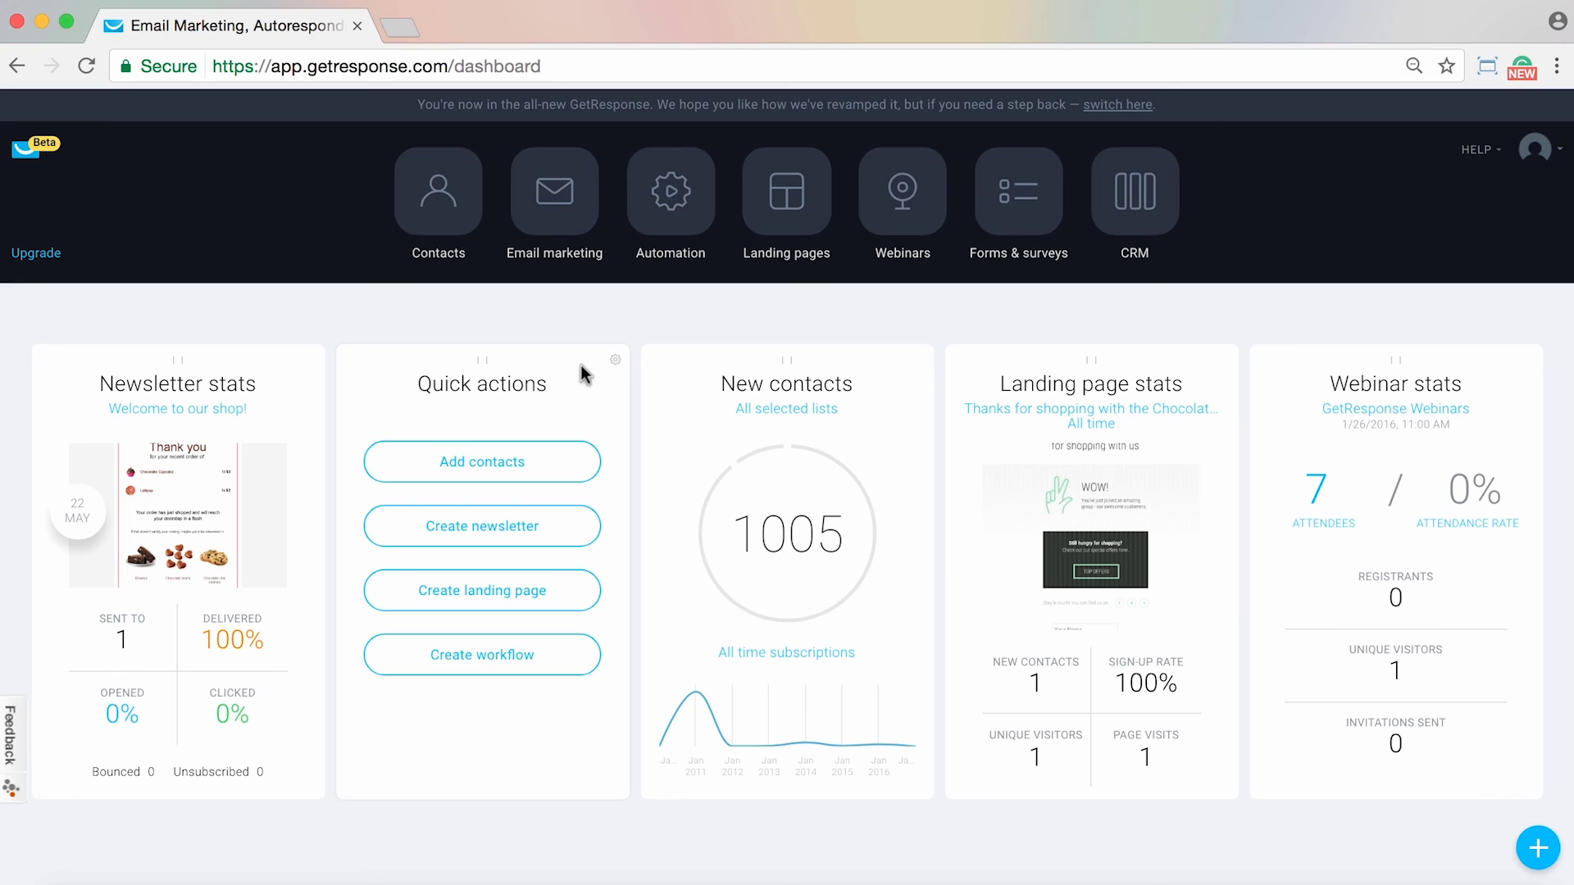
{"action": "scroll", "coordinate": [580, 369], "scroll_direction": "down", "scroll_amount": 2}
{"action": "scroll", "coordinate": [580, 369], "scroll_direction": "up", "scroll_amount": 2}
{"action": "left_click", "coordinate": [422, 212]}
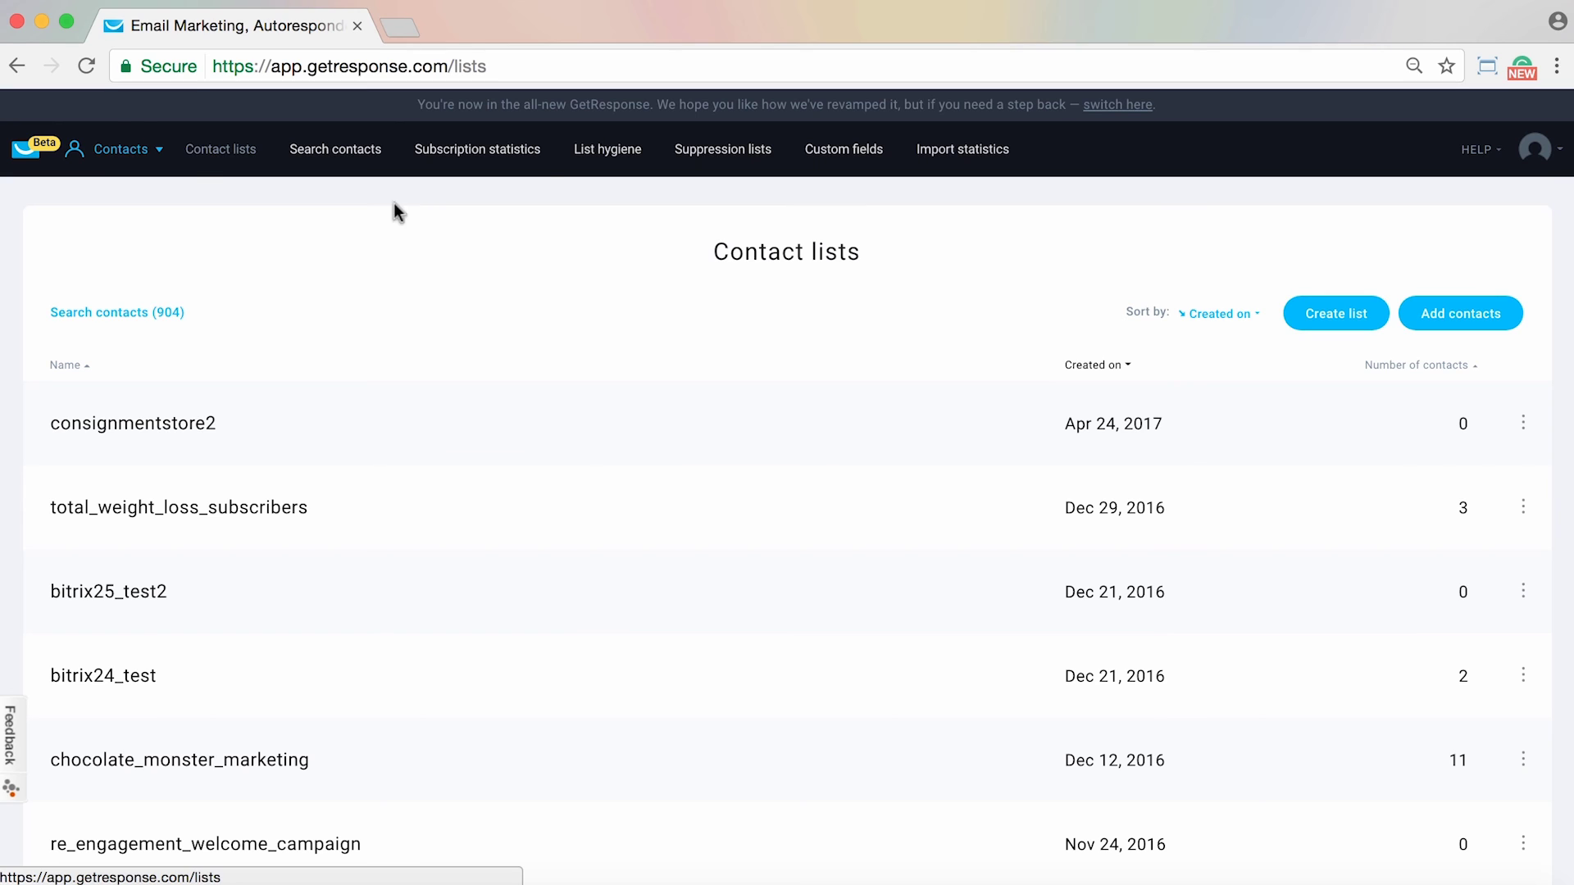
{"action": "left_click", "coordinate": [121, 148]}
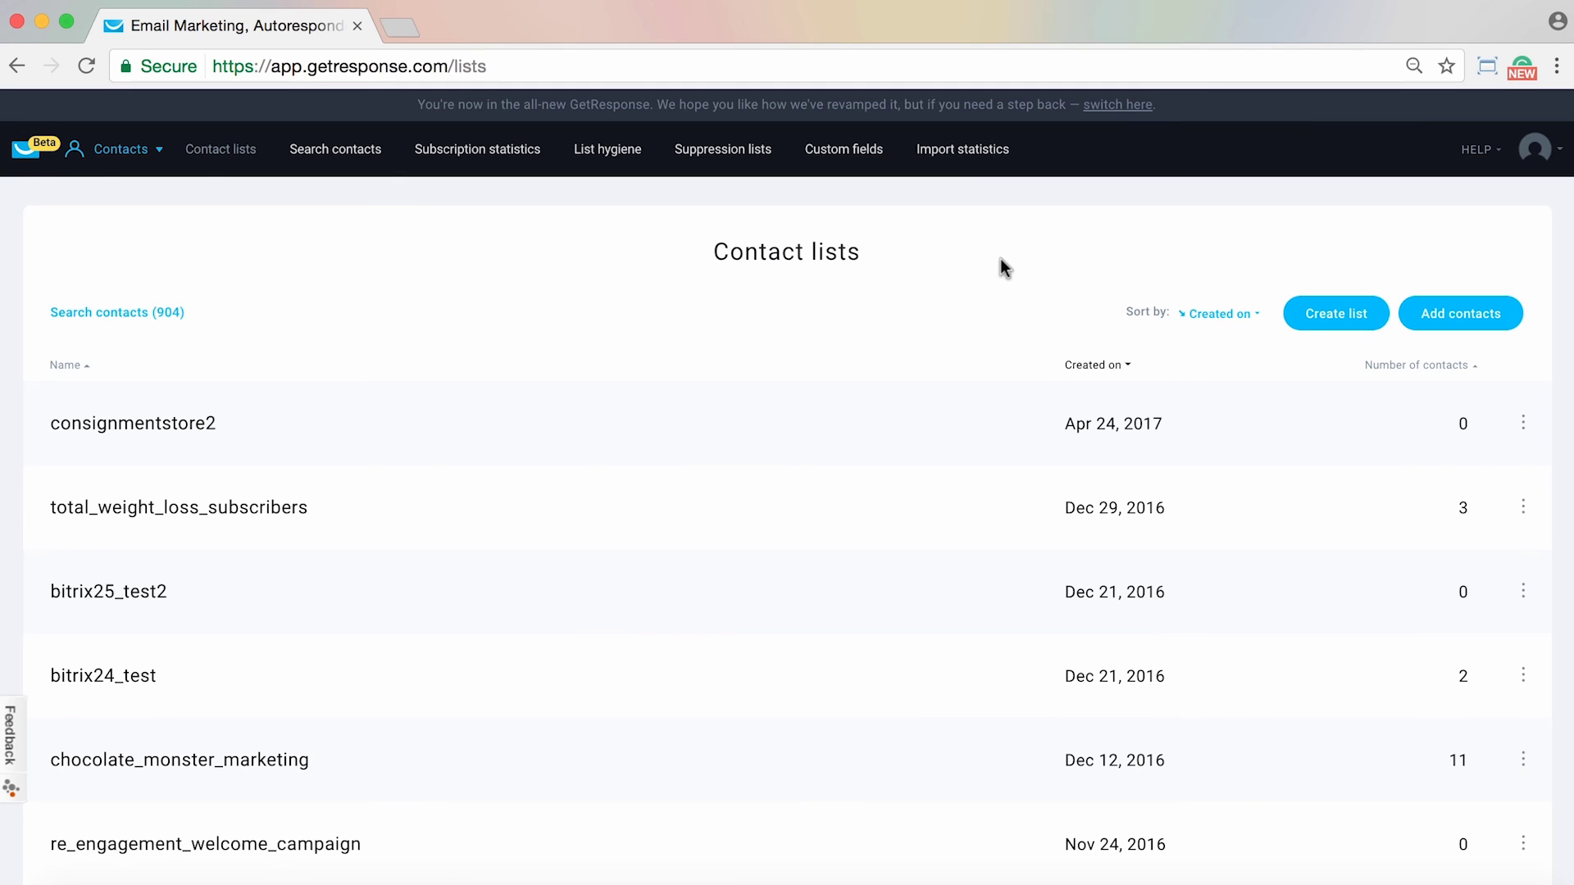
{"action": "mouse_move", "coordinate": [123, 149]}
- Check the actions available for individual contact lists and open the settings of the consignmentstore2 list
{"action": "left_click", "coordinate": [1522, 422]}
{"action": "left_click", "coordinate": [1523, 422]}
{"action": "left_click", "coordinate": [1524, 506]}
{"action": "left_click", "coordinate": [1523, 506]}
{"action": "left_click", "coordinate": [1526, 421]}
{"action": "left_click", "coordinate": [1531, 415]}
{"action": "left_click", "coordinate": [1523, 422]}
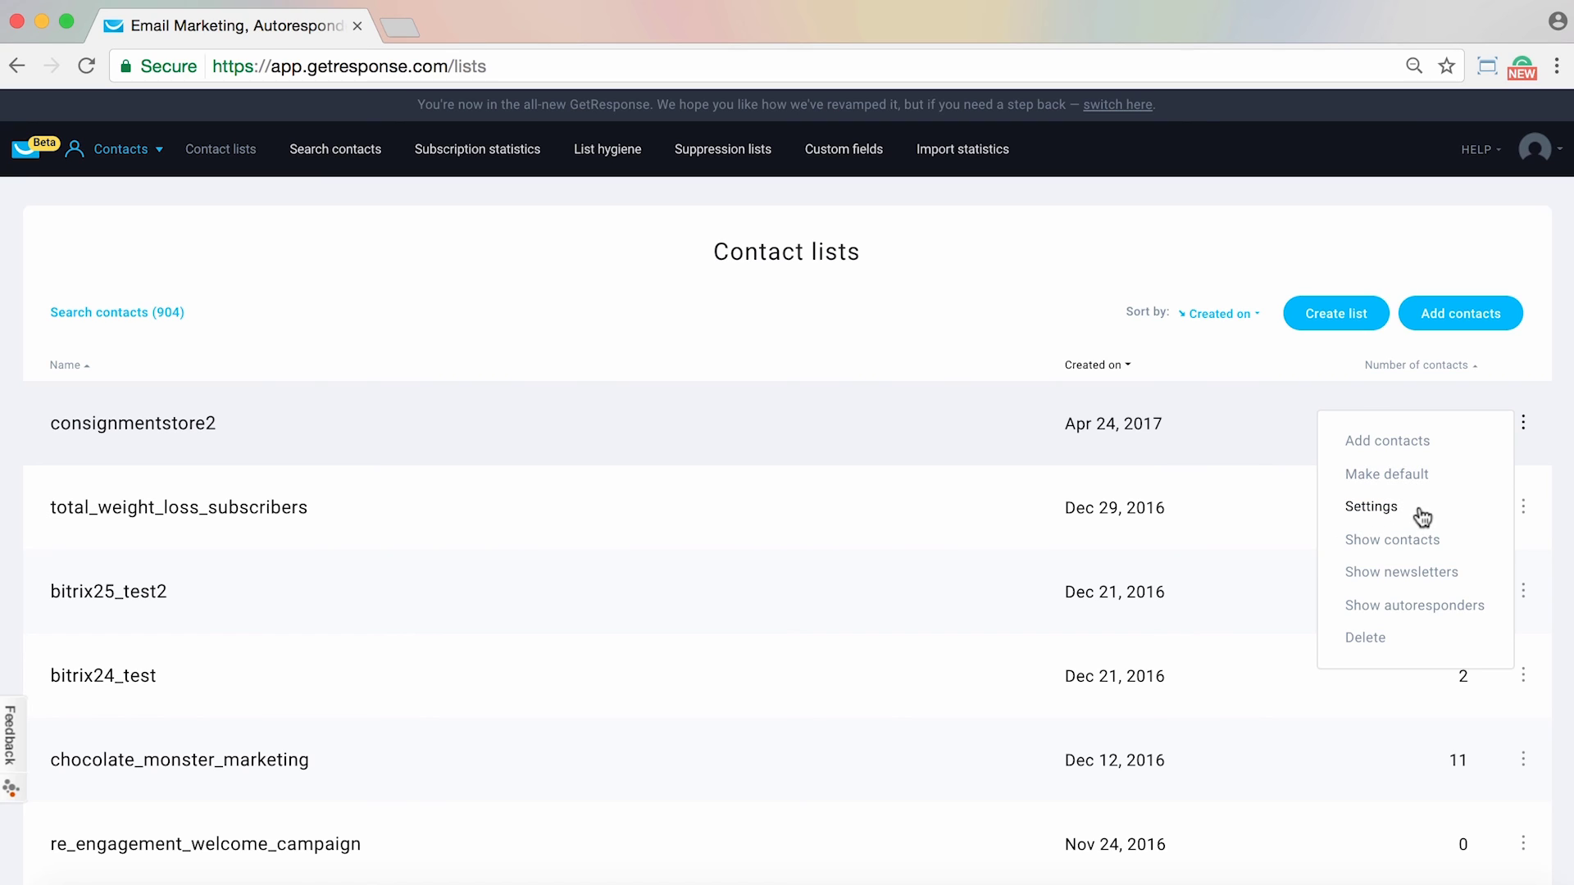
{"action": "left_click", "coordinate": [1387, 510]}
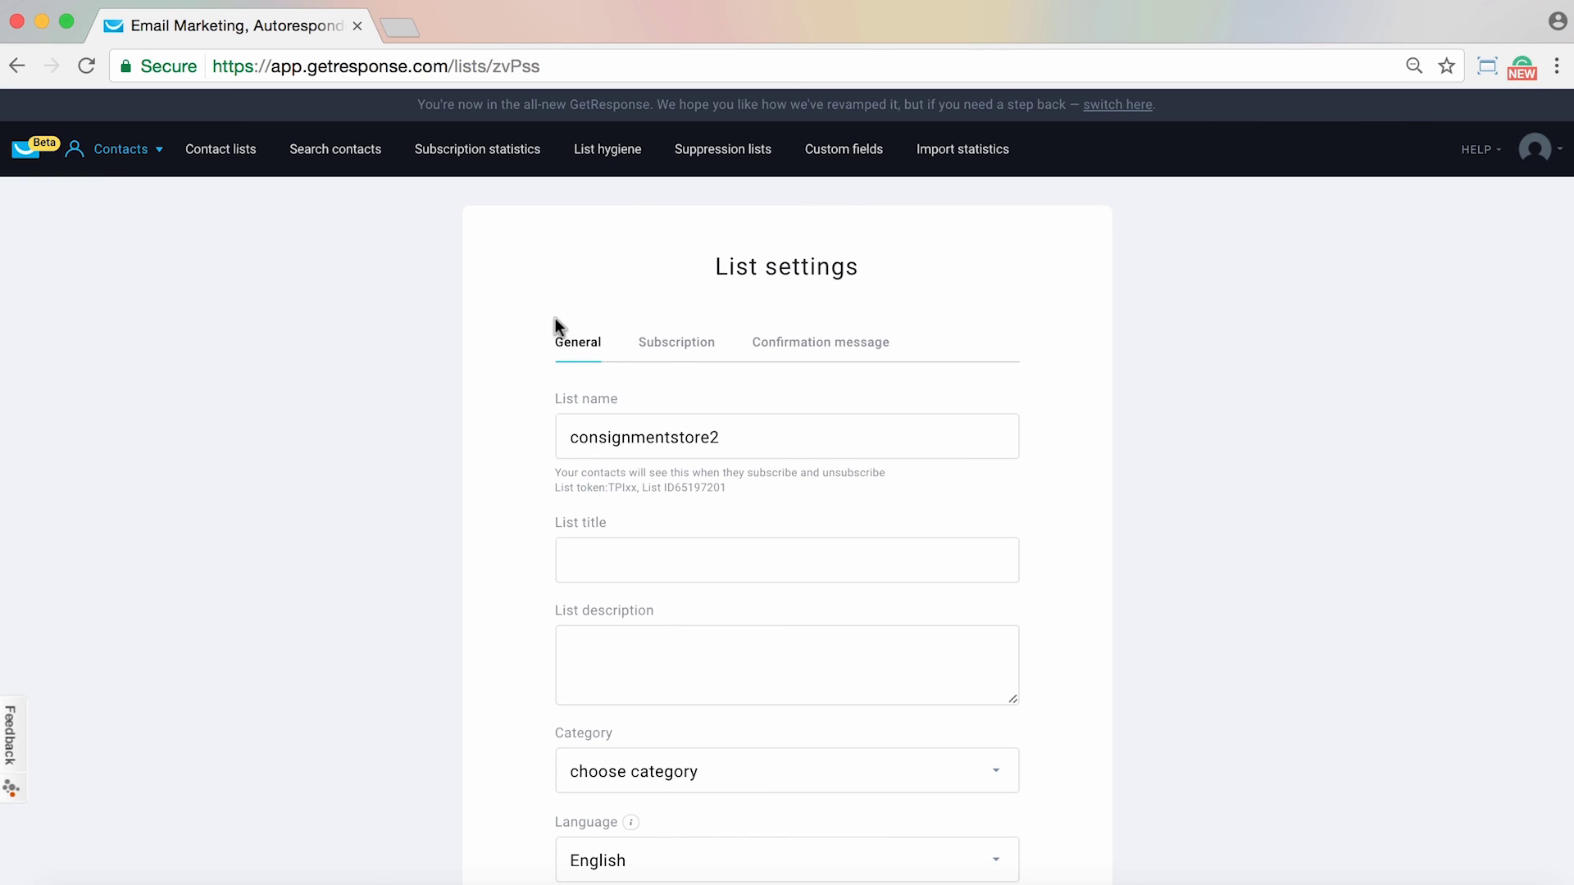
- Review the General, Subscription and Confirmation message settings of the consignmentstore2 list
{"action": "scroll", "coordinate": [726, 604], "scroll_direction": "down", "scroll_amount": 5}
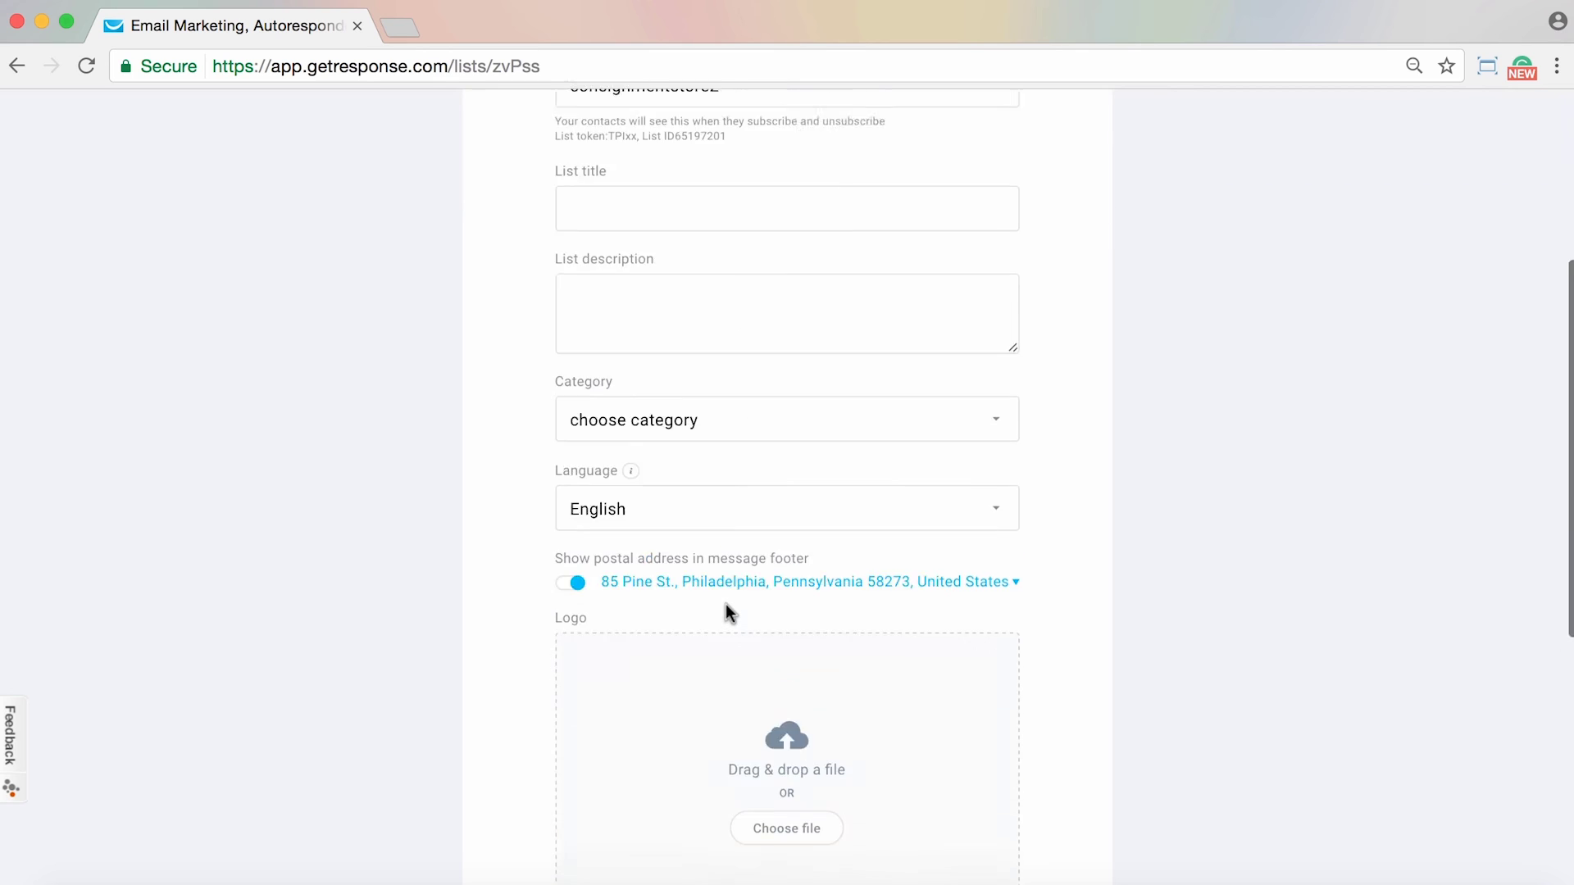
{"action": "scroll", "coordinate": [726, 604], "scroll_direction": "up", "scroll_amount": 5}
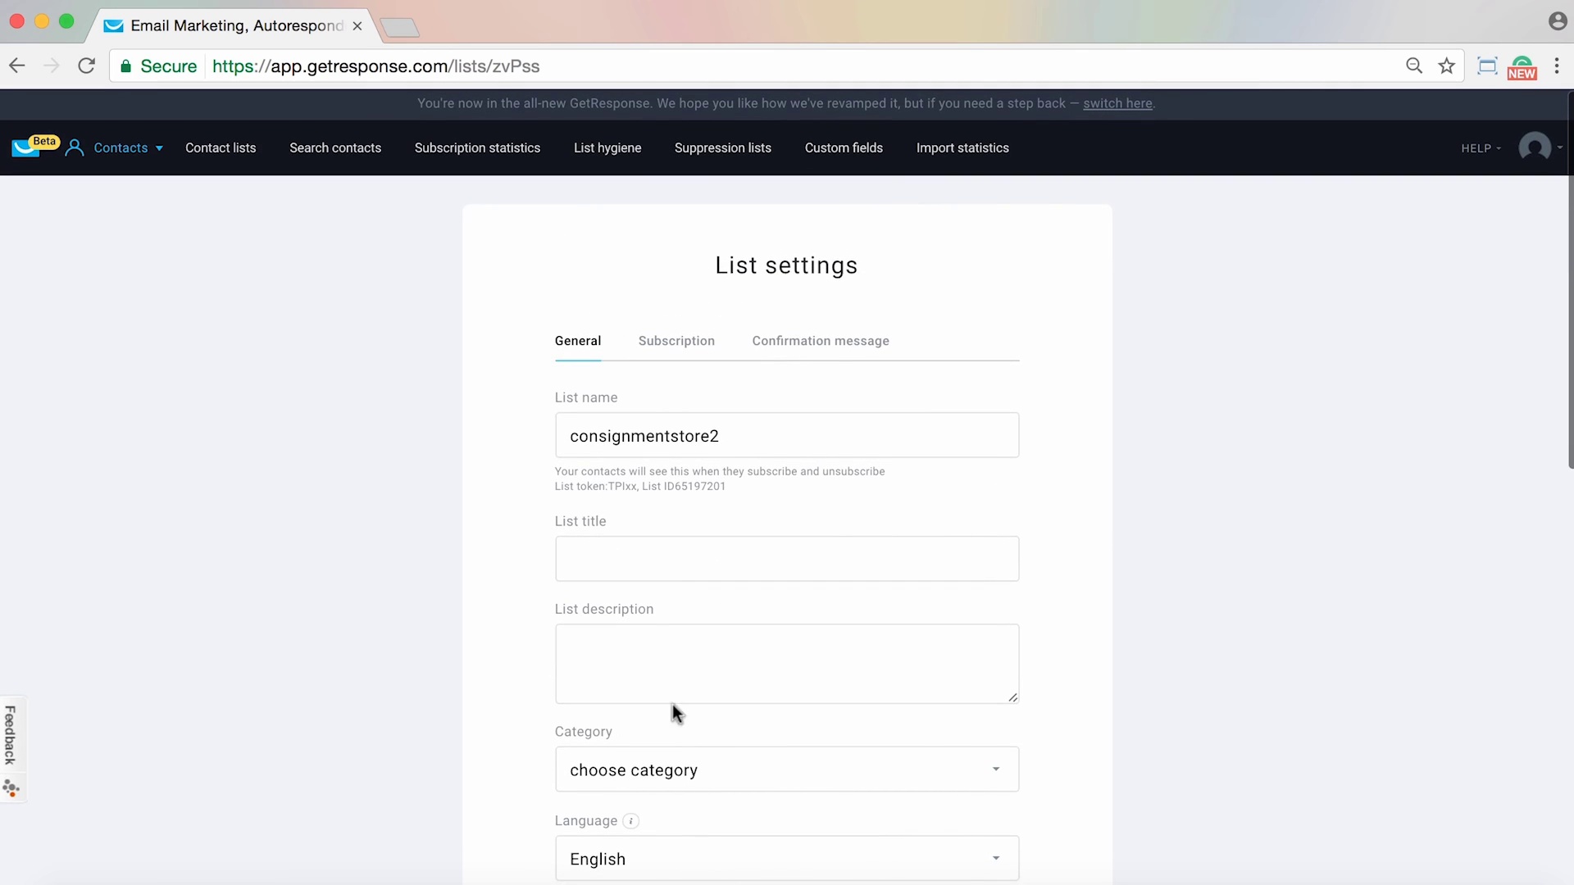
{"action": "left_click", "coordinate": [668, 342]}
{"action": "scroll", "coordinate": [1453, 373], "scroll_direction": "down", "scroll_amount": 2}
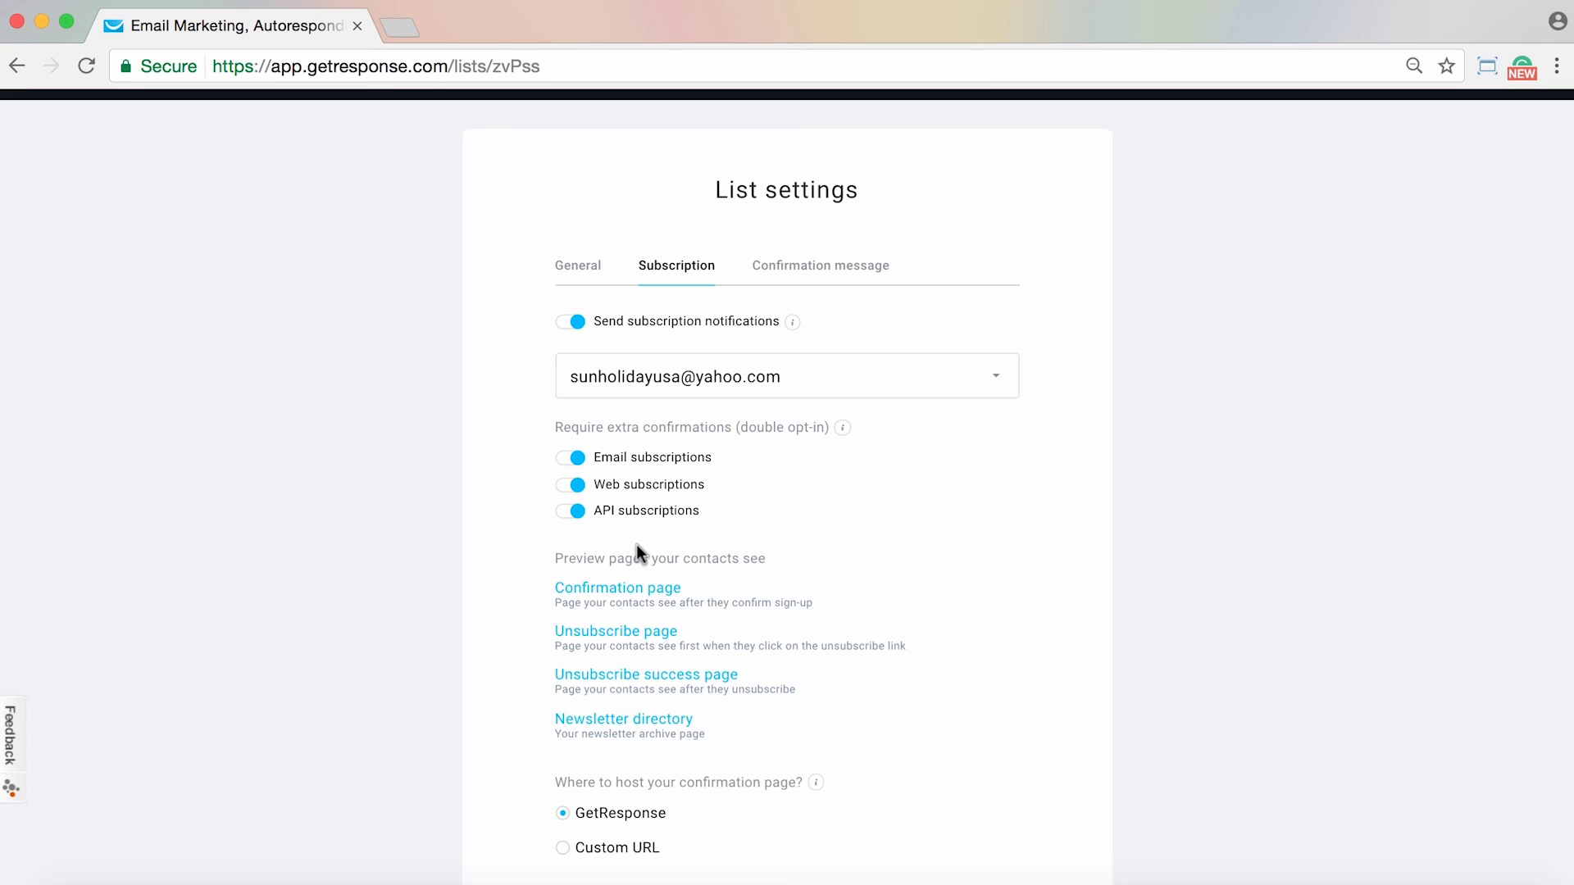
{"action": "left_click", "coordinate": [824, 277]}
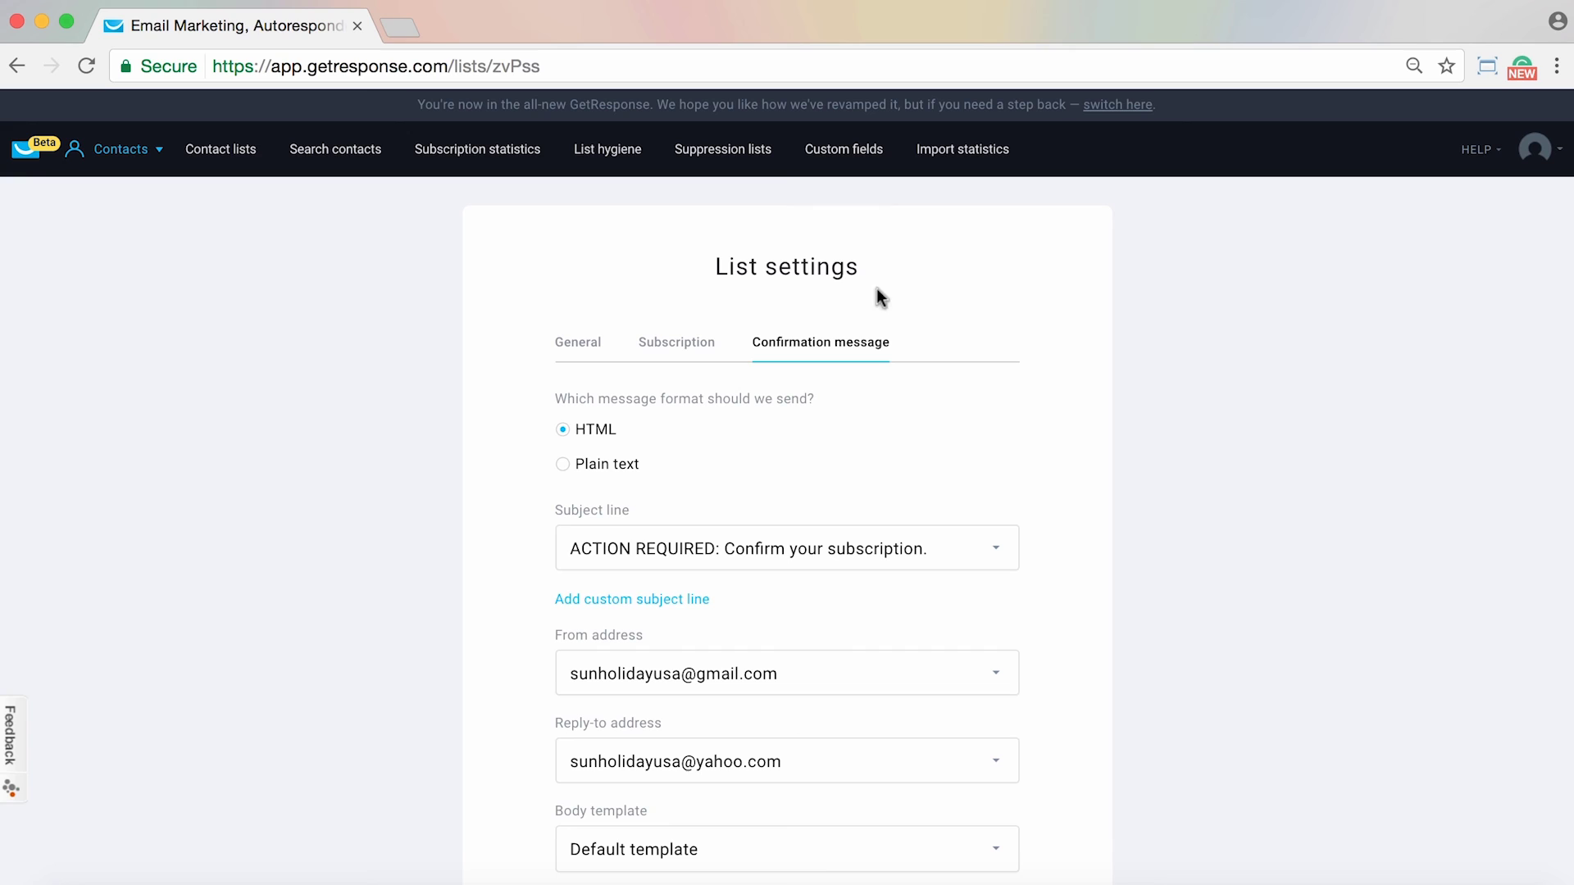
- Return to the Contact lists overview and glance at the other sections without leaving Contacts
{"action": "left_click", "coordinate": [245, 153]}
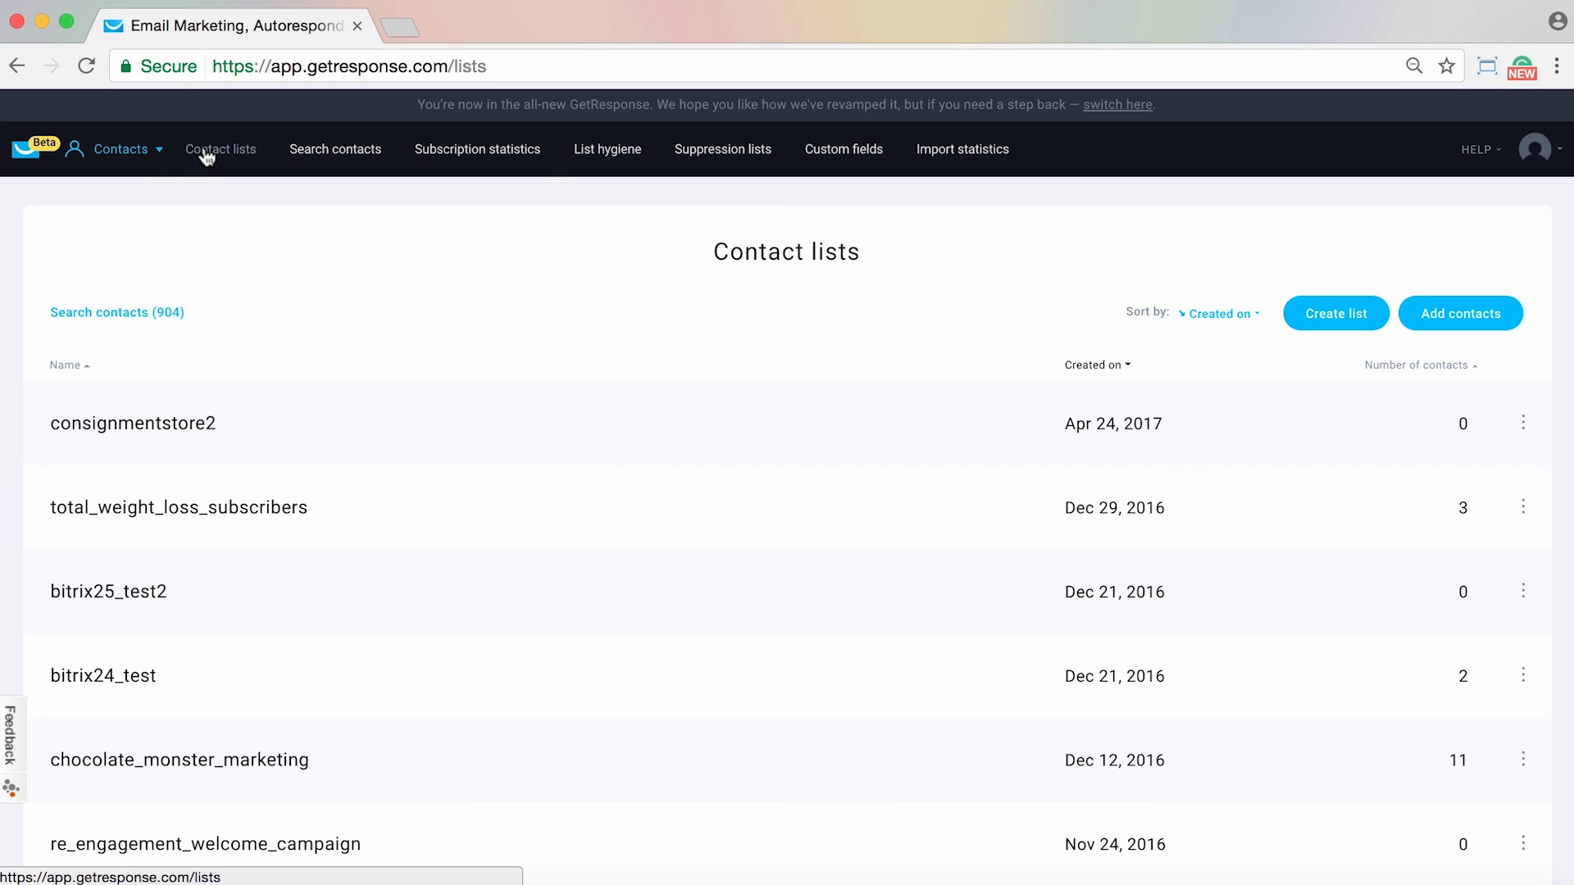
{"action": "left_click", "coordinate": [123, 156]}
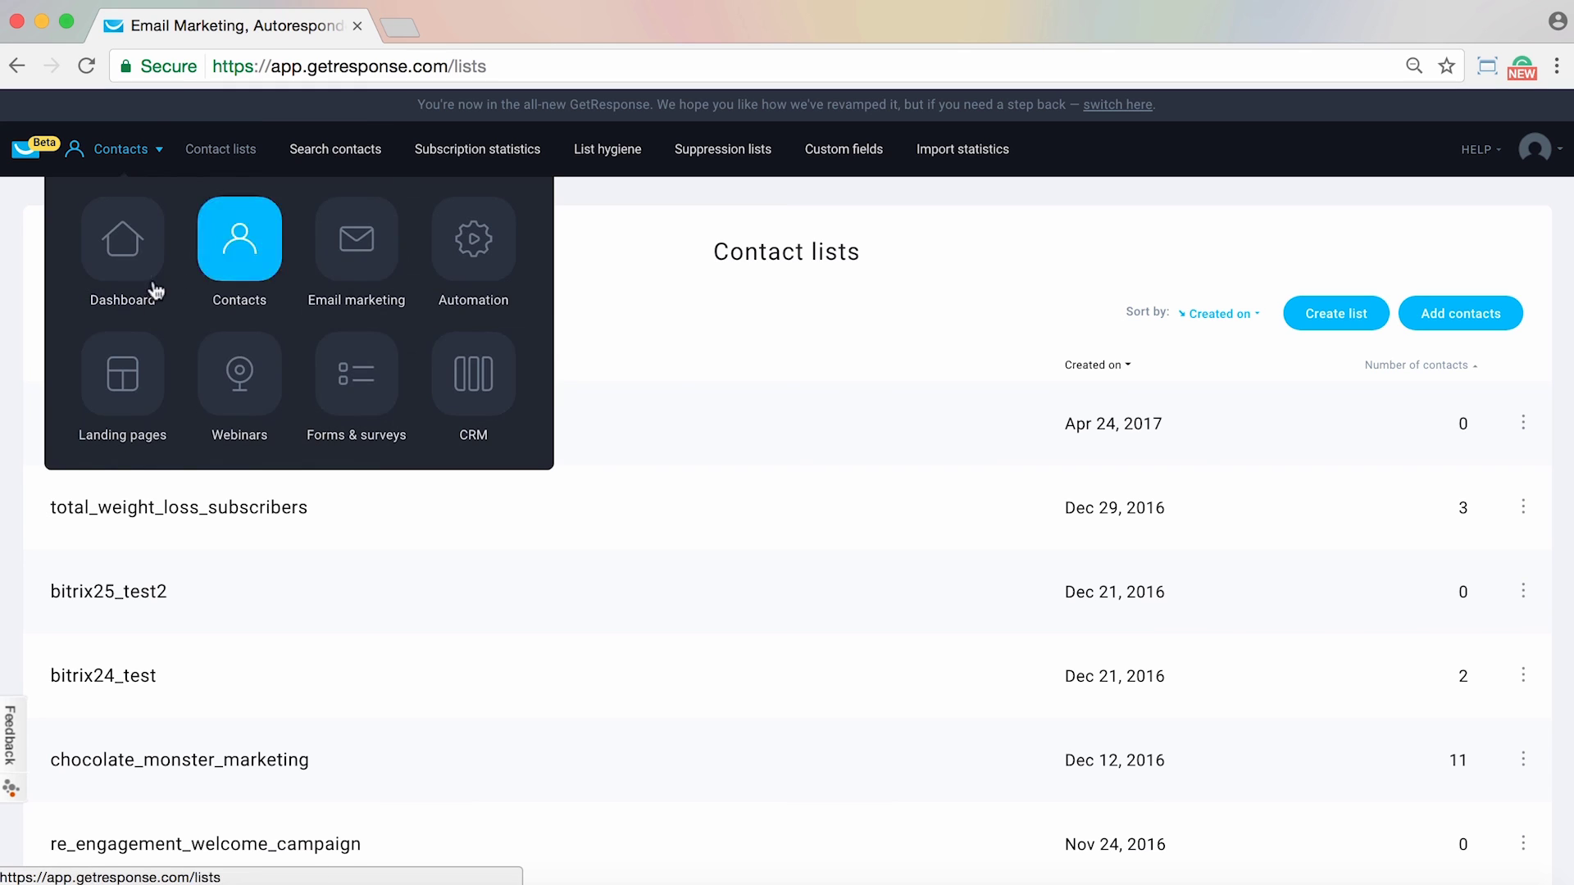
{"action": "left_click", "coordinate": [674, 312]}
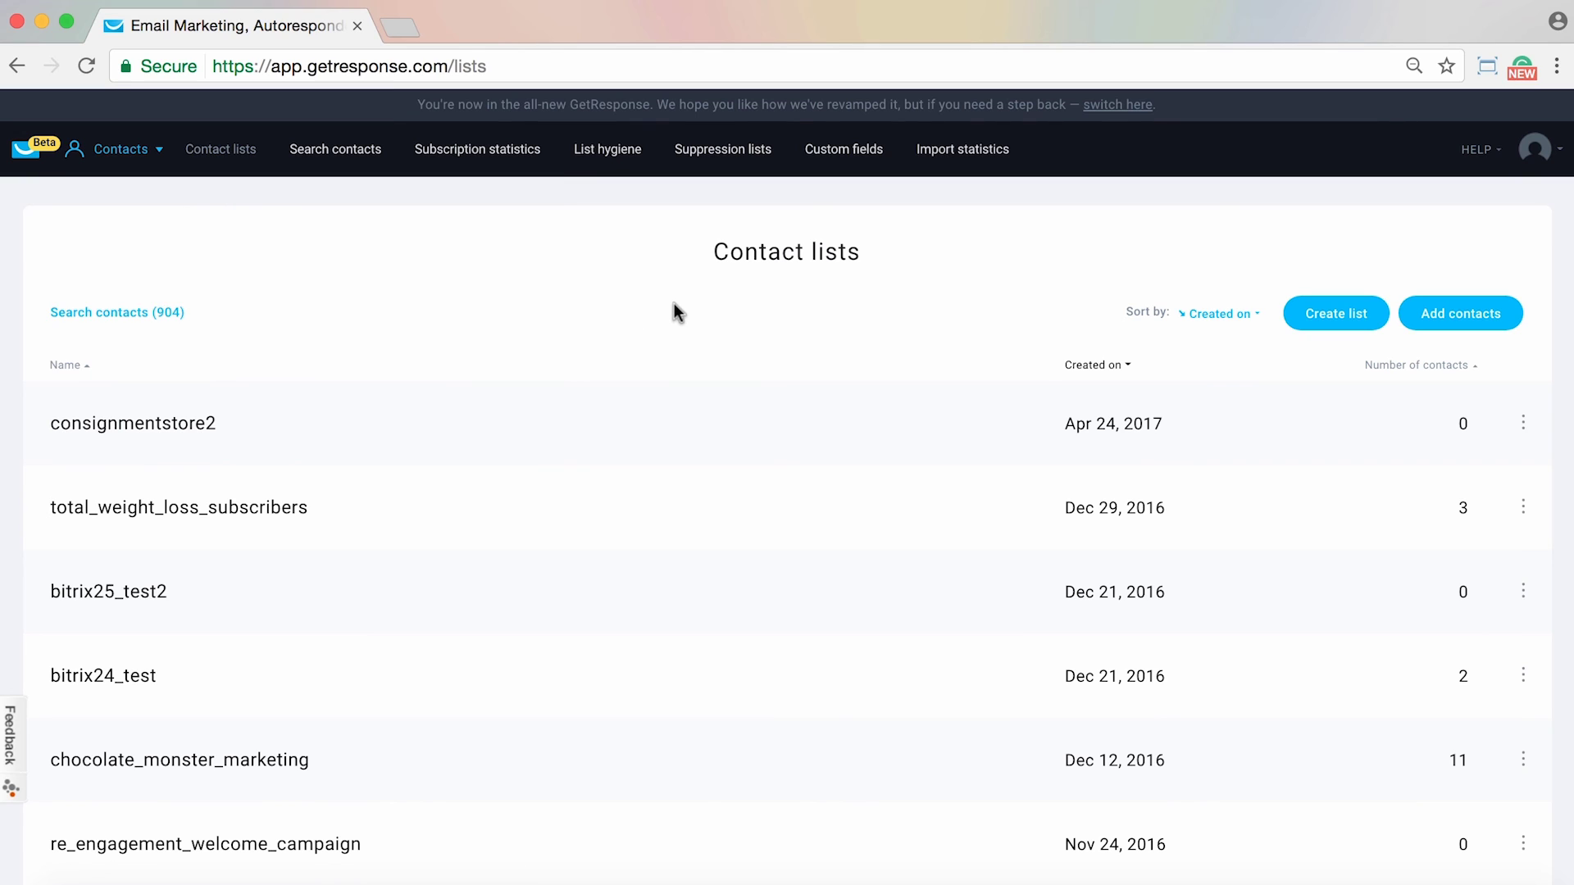
- Open the form for adding contacts and select deal_of_the_day as the target list
{"action": "left_click", "coordinate": [1466, 327]}
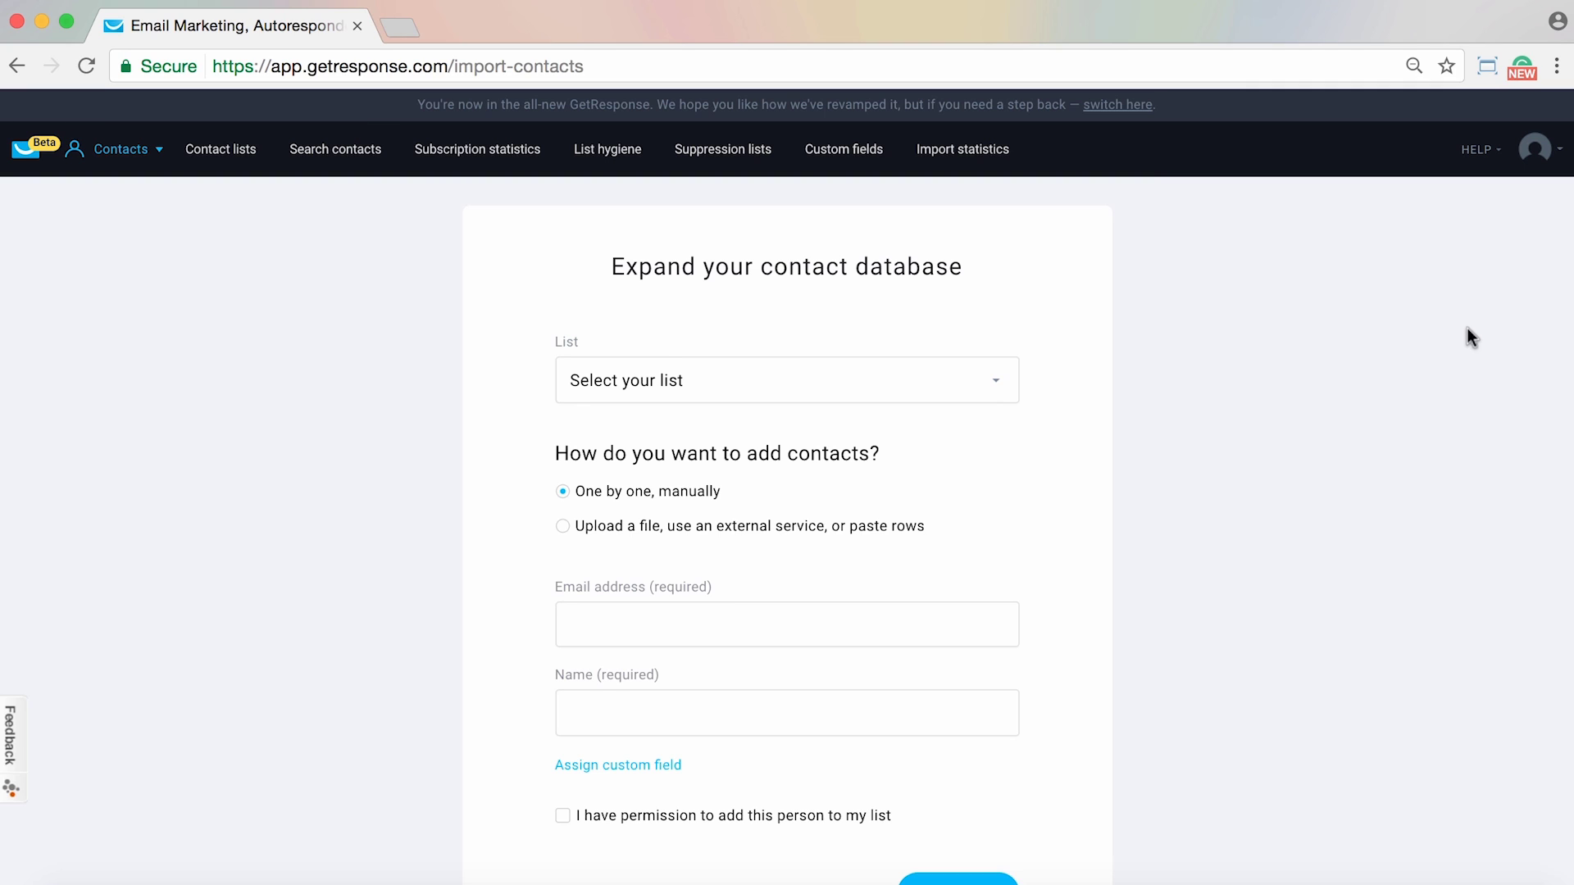
{"action": "scroll", "coordinate": [1468, 336], "scroll_direction": "down", "scroll_amount": 1}
{"action": "scroll", "coordinate": [1325, 271], "scroll_direction": "down", "scroll_amount": 1}
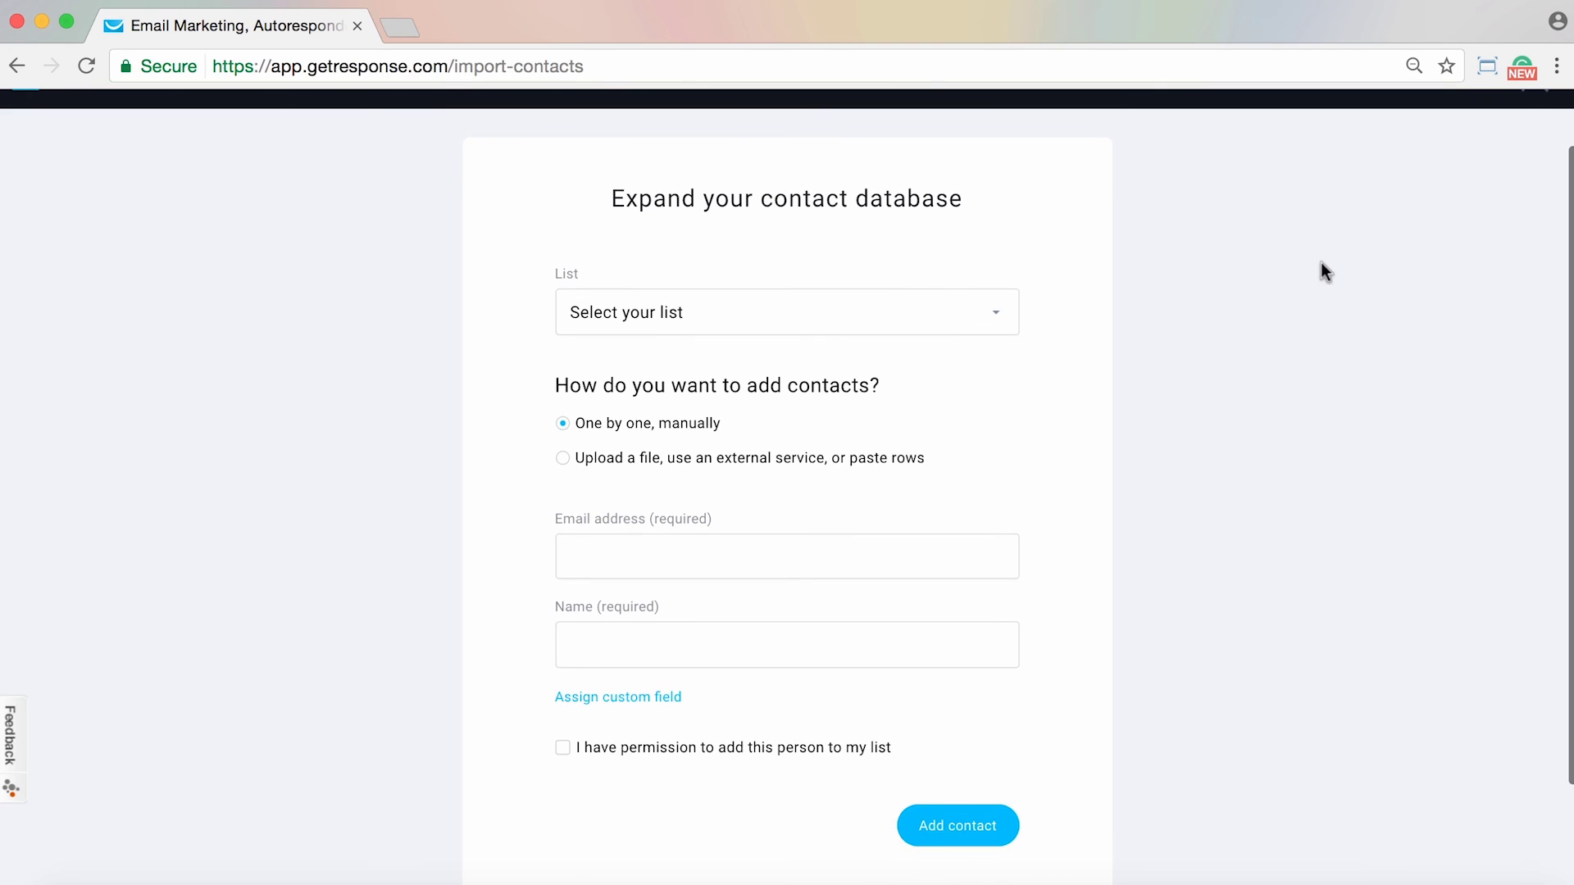
{"action": "left_click", "coordinate": [870, 327]}
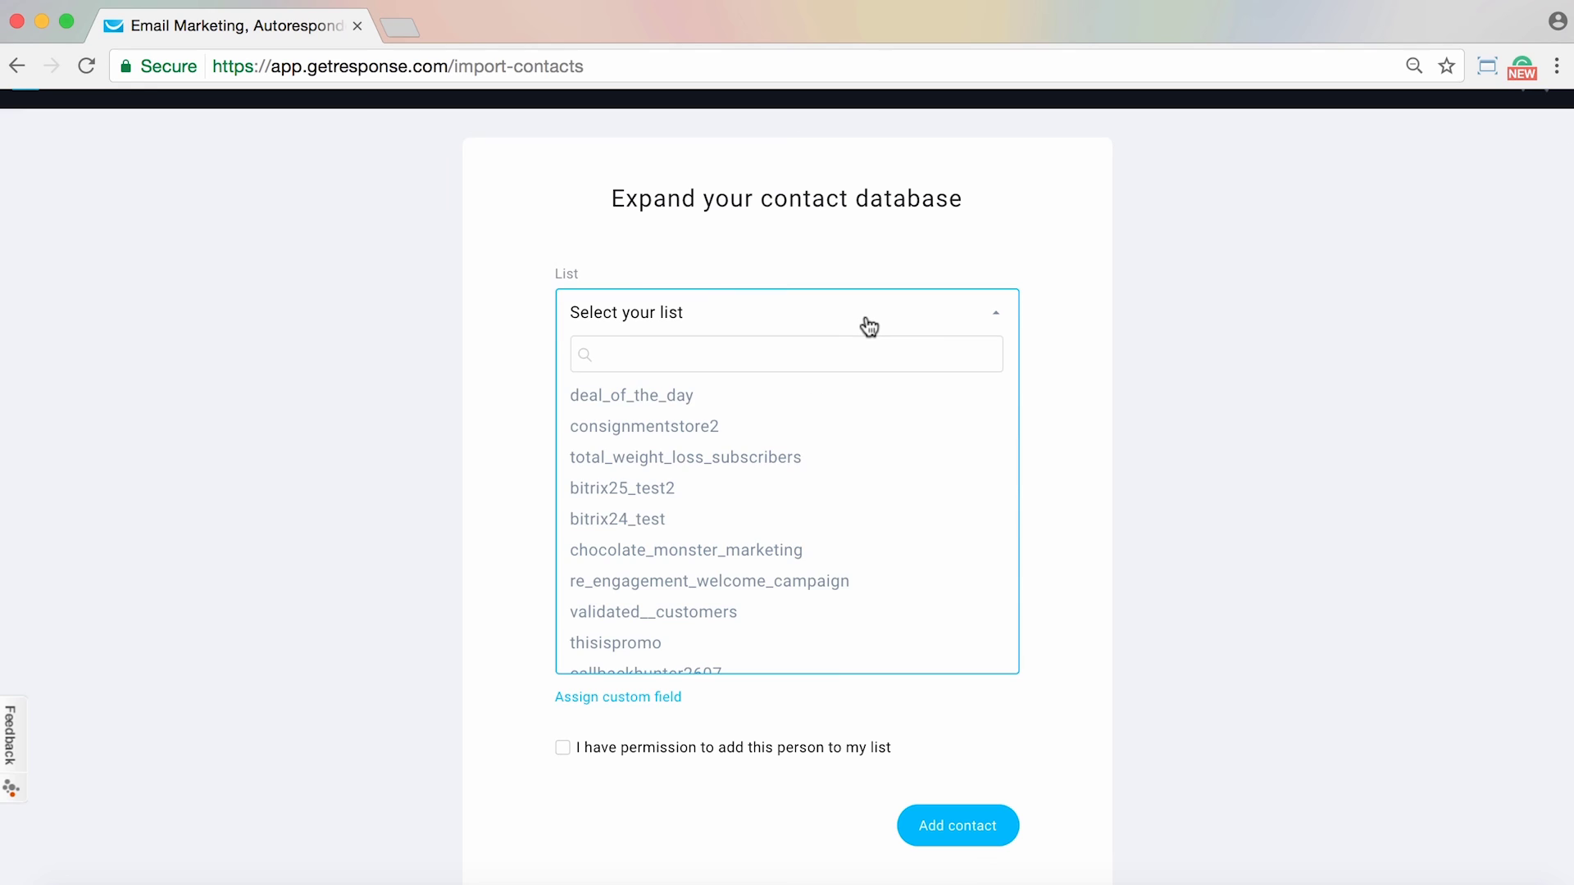
{"action": "left_click", "coordinate": [645, 392]}
{"action": "scroll", "coordinate": [1100, 464], "scroll_direction": "down", "scroll_amount": 4}
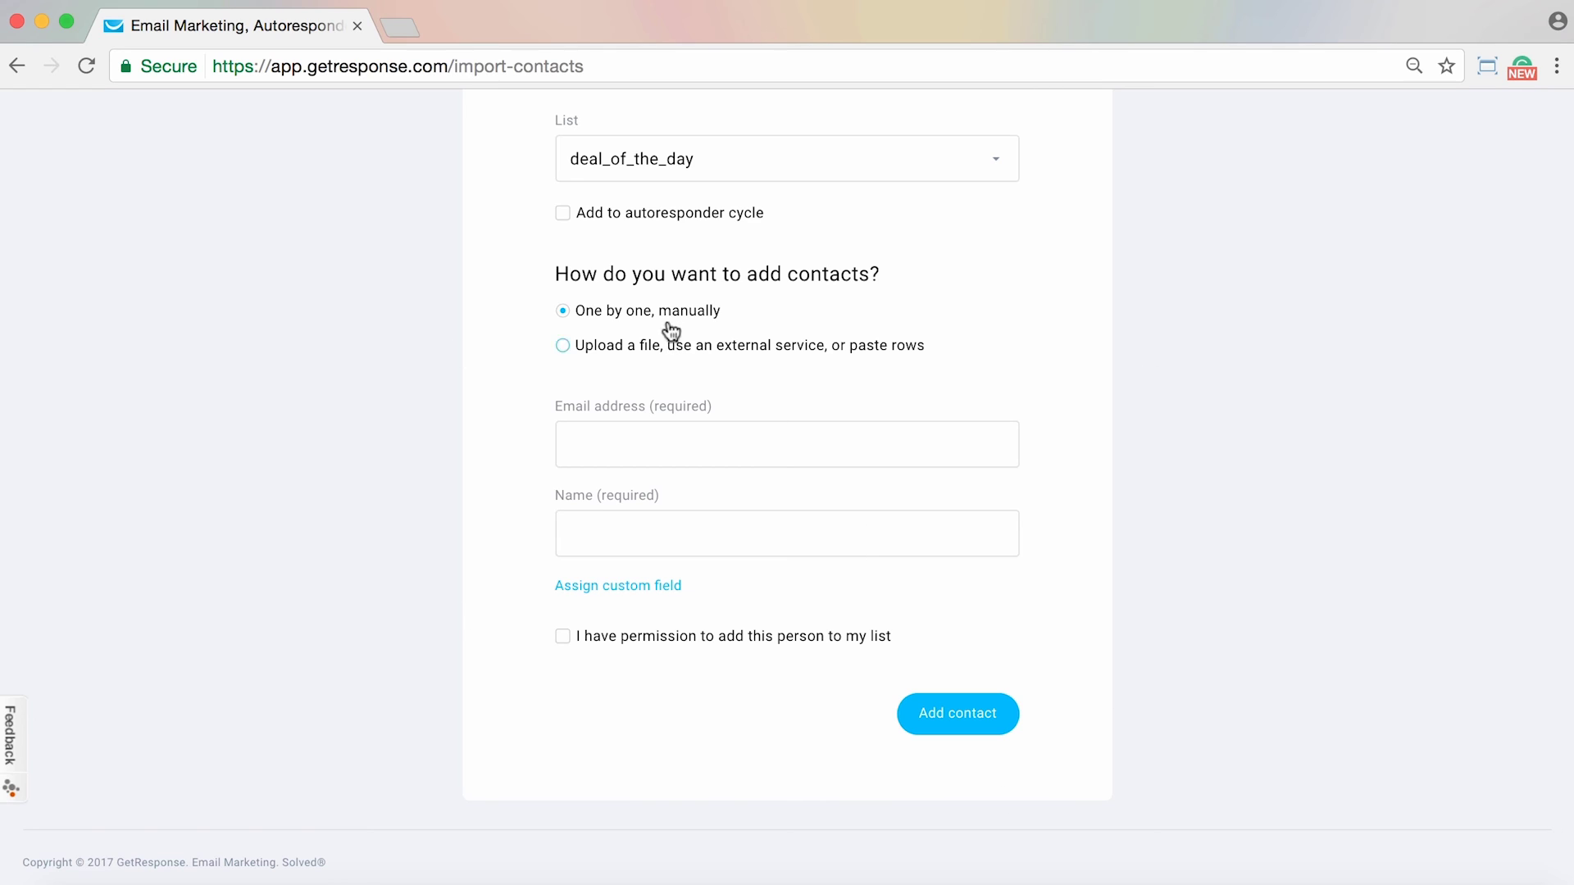
- Preview the options for importing contacts from a file and switch back to adding them one by one, manually
{"action": "left_click", "coordinate": [772, 350]}
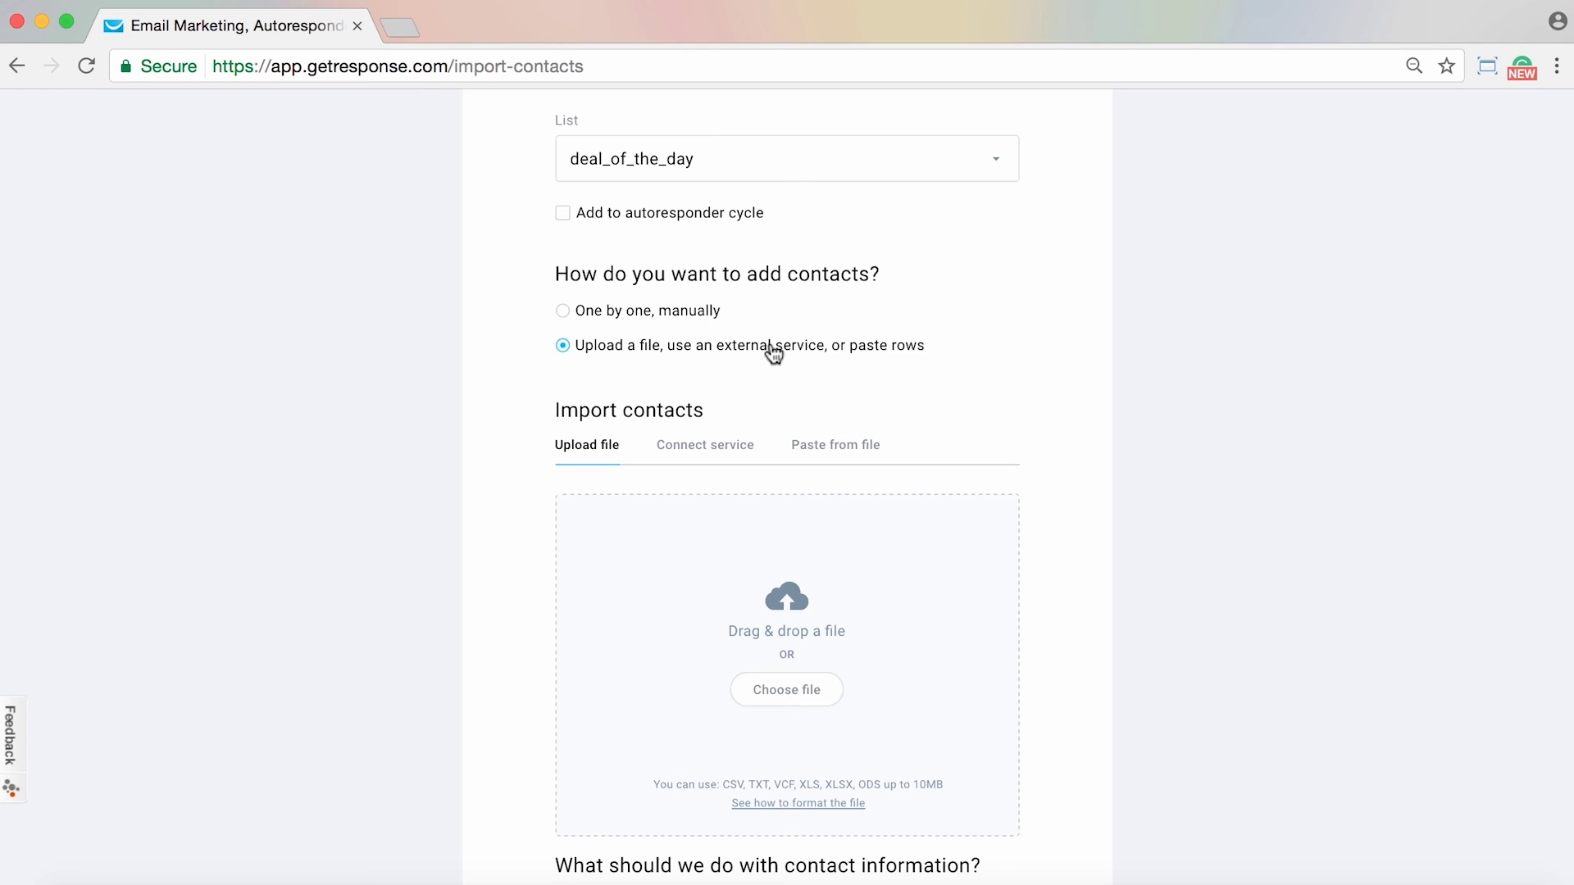
{"action": "scroll", "coordinate": [1137, 411], "scroll_direction": "down", "scroll_amount": 5}
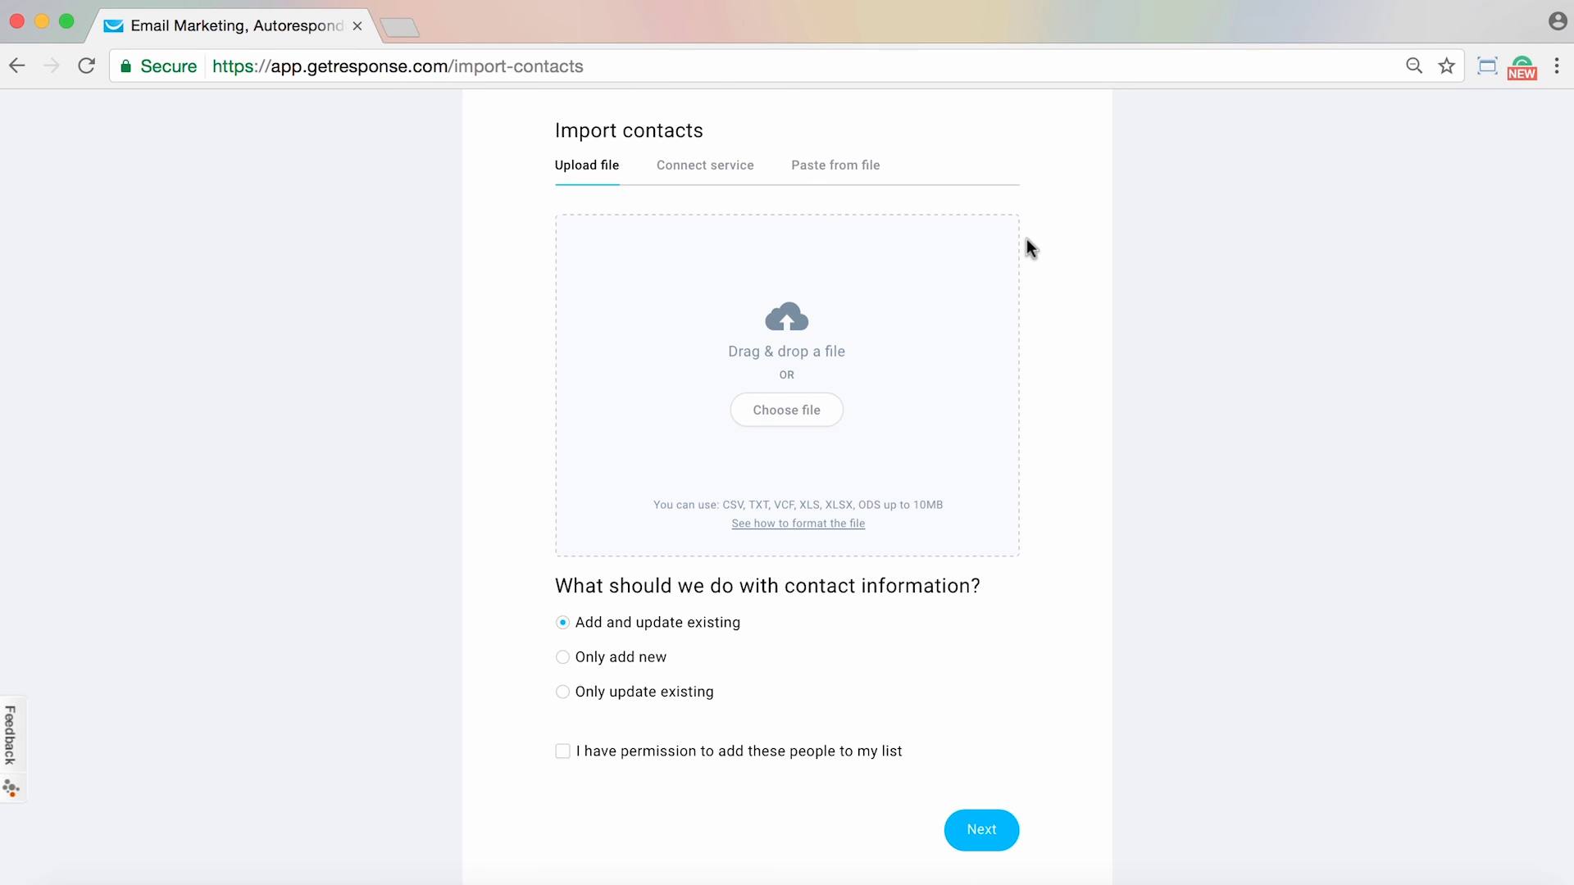
{"action": "scroll", "coordinate": [1026, 239], "scroll_direction": "up", "scroll_amount": 5}
{"action": "left_click", "coordinate": [654, 363]}
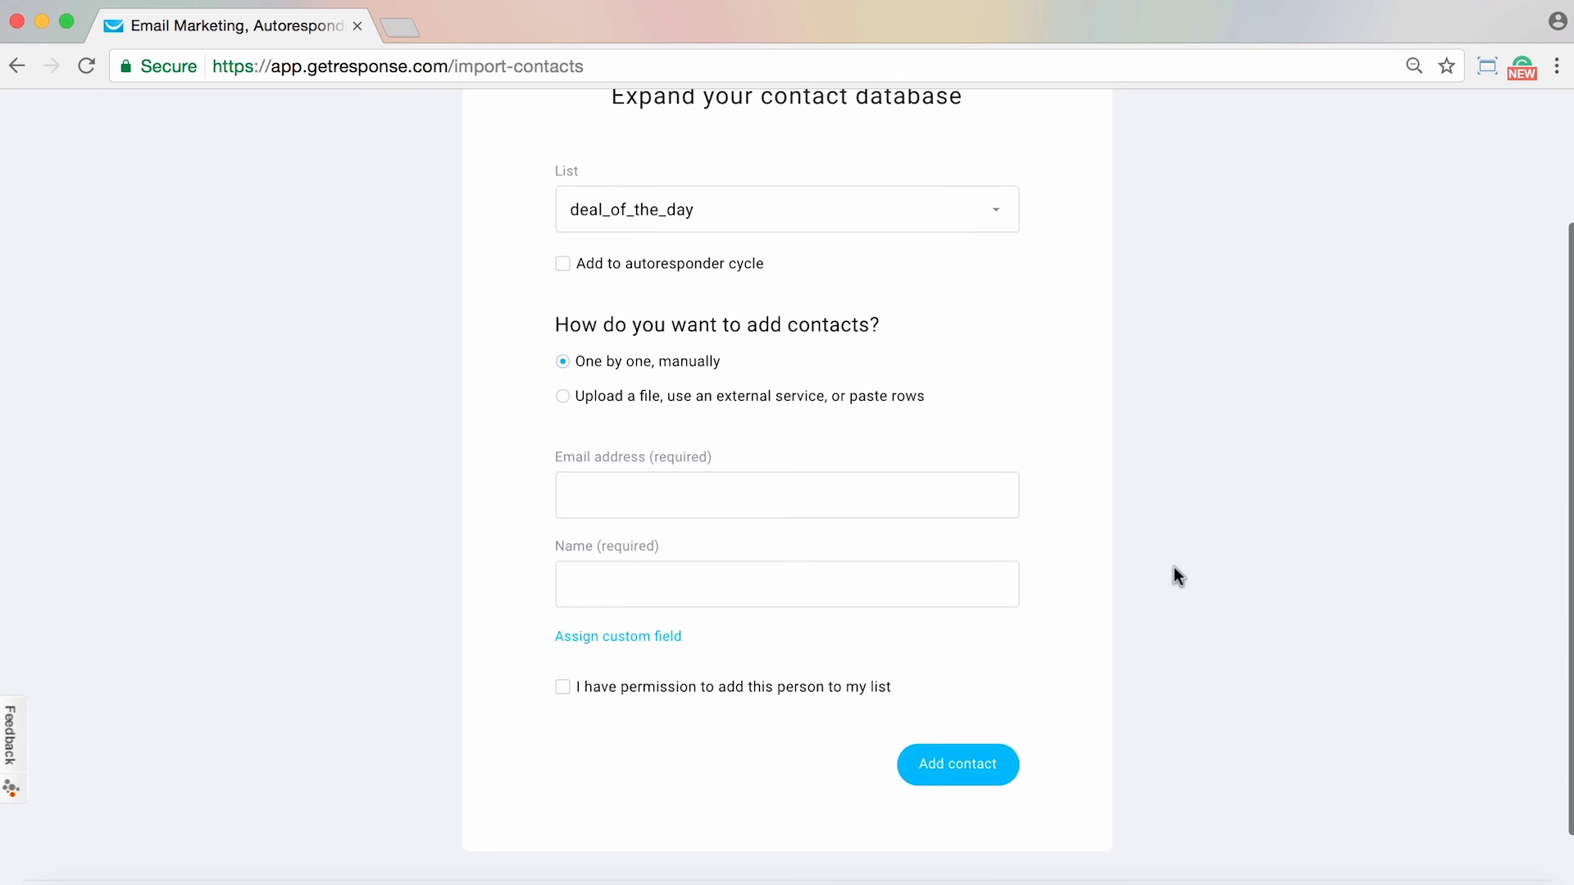
- Leave the form for adding contacts and open the Search contacts page
{"action": "scroll", "coordinate": [1174, 567], "scroll_direction": "down", "scroll_amount": 1}
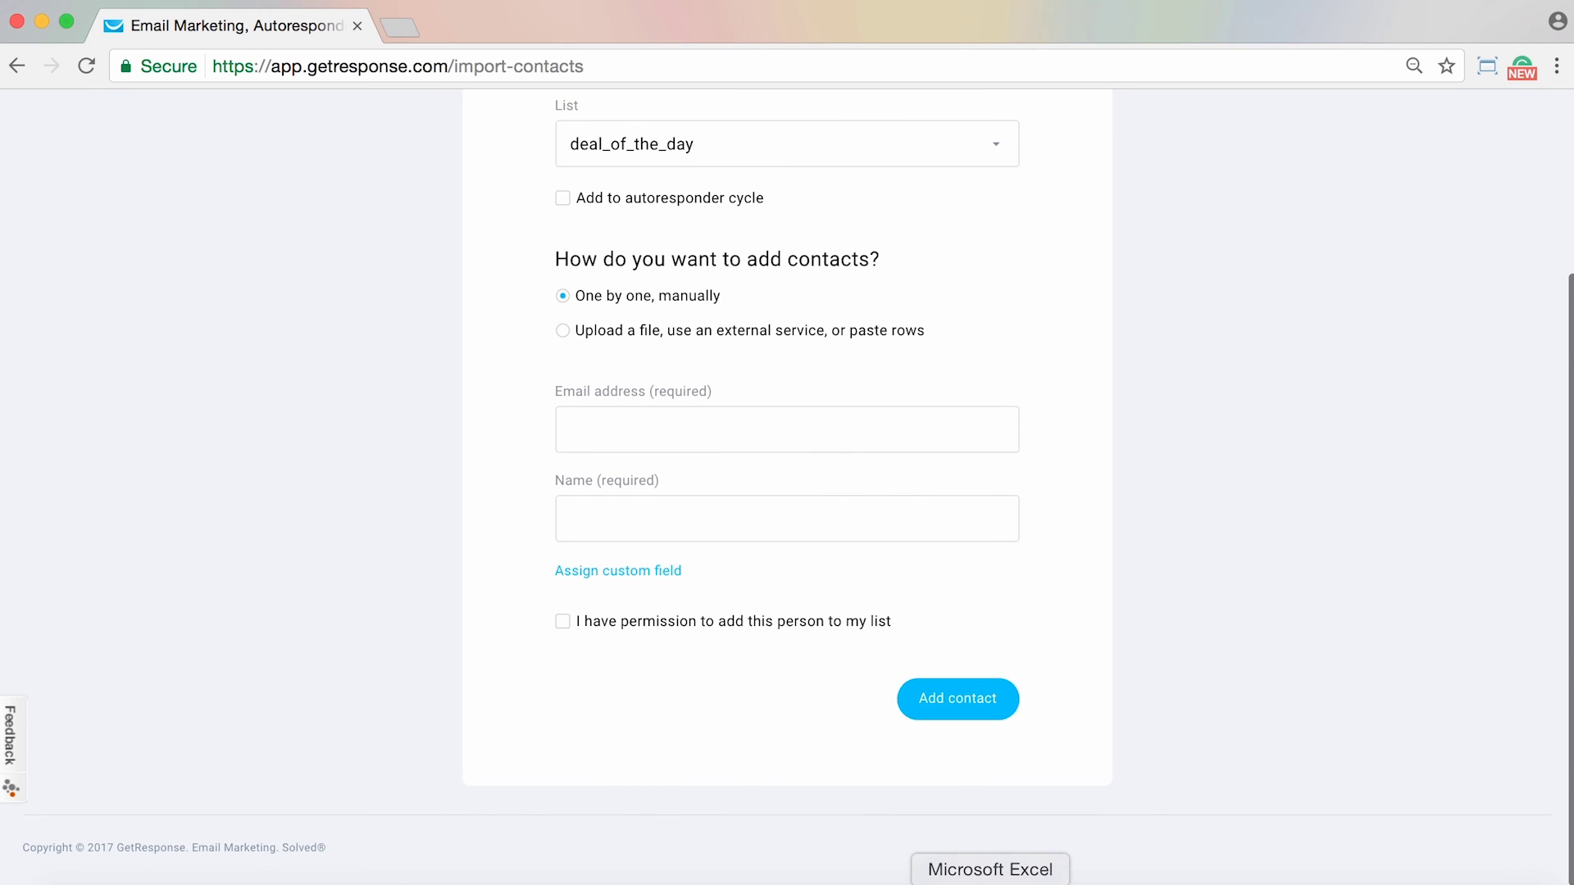
{"action": "scroll", "coordinate": [1051, 426], "scroll_direction": "up", "scroll_amount": 4}
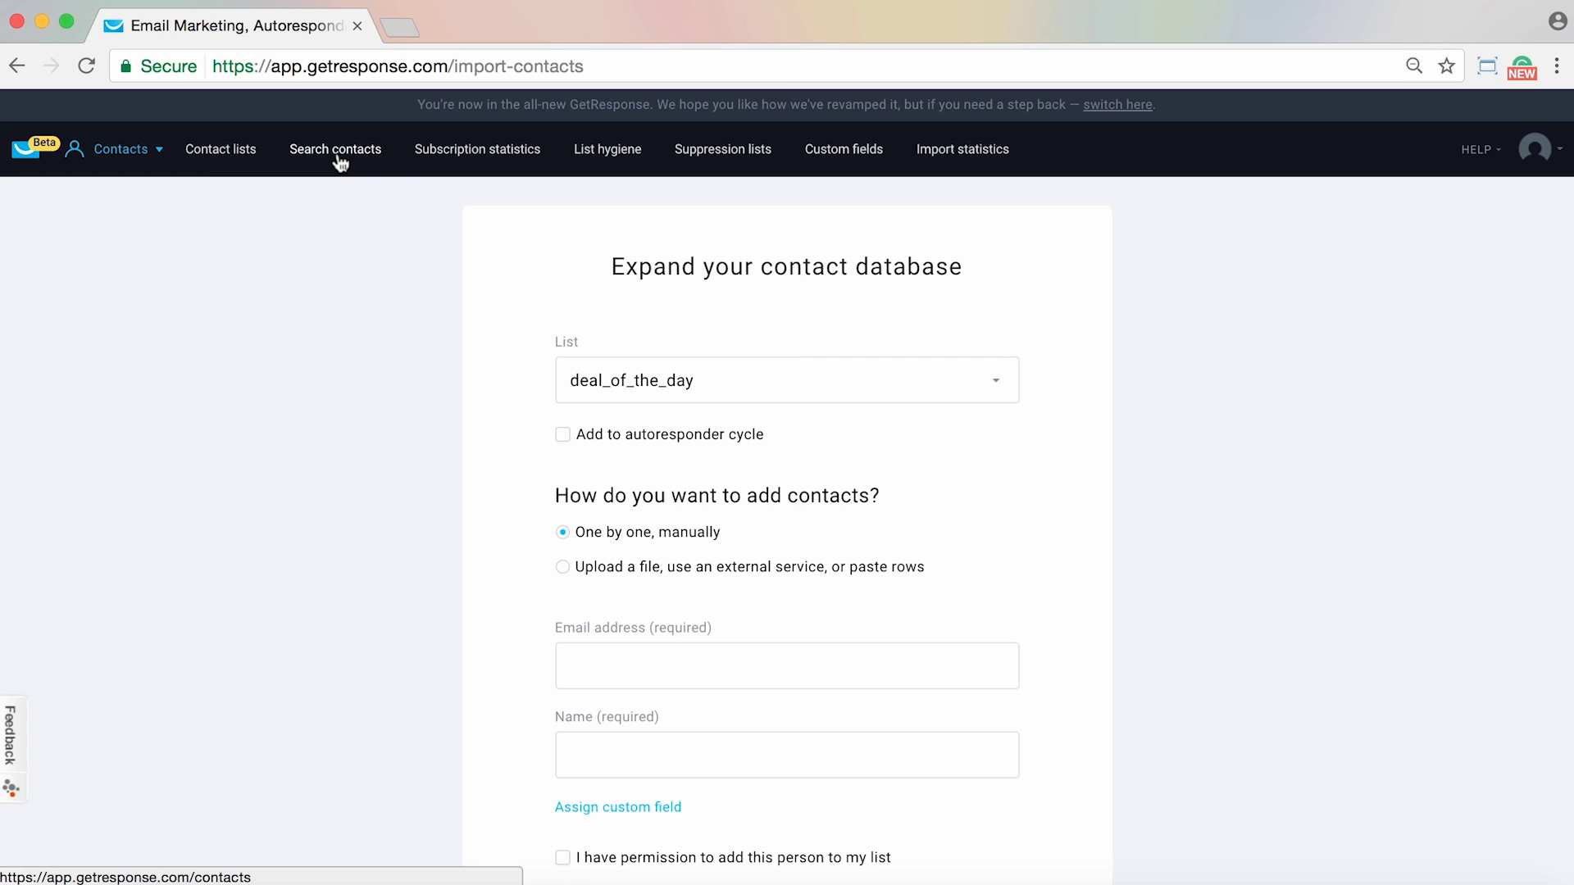
{"action": "left_click", "coordinate": [339, 158]}
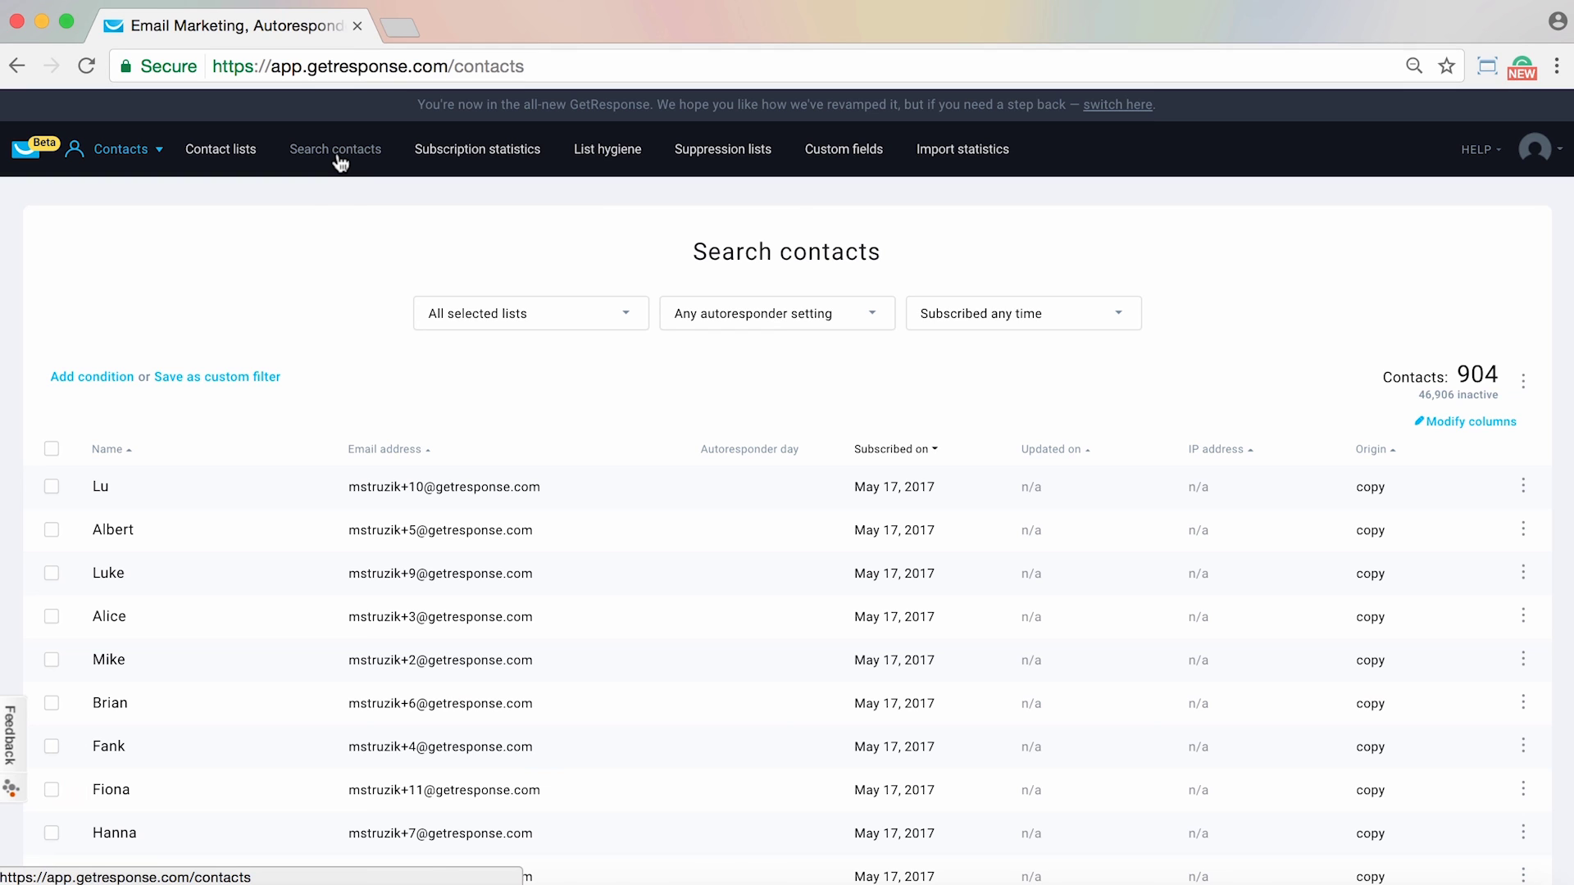
- Look over the contact search results and preview the choices in the list and subscription date filters
{"action": "scroll", "coordinate": [678, 710], "scroll_direction": "down", "scroll_amount": 5}
{"action": "scroll", "coordinate": [676, 701], "scroll_direction": "up", "scroll_amount": 5}
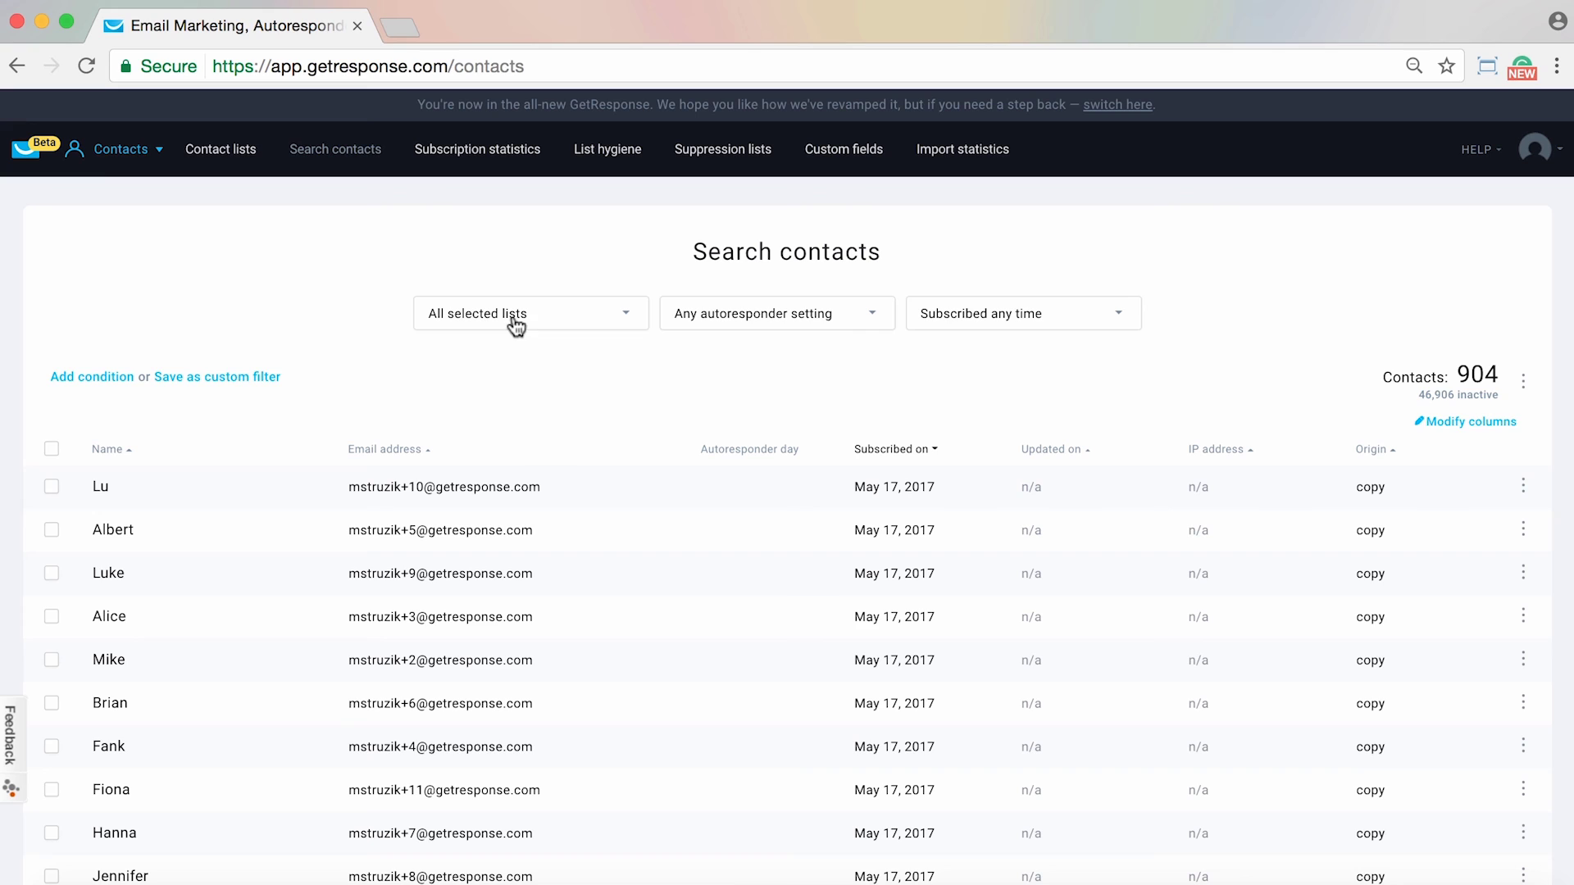
{"action": "left_click", "coordinate": [584, 323]}
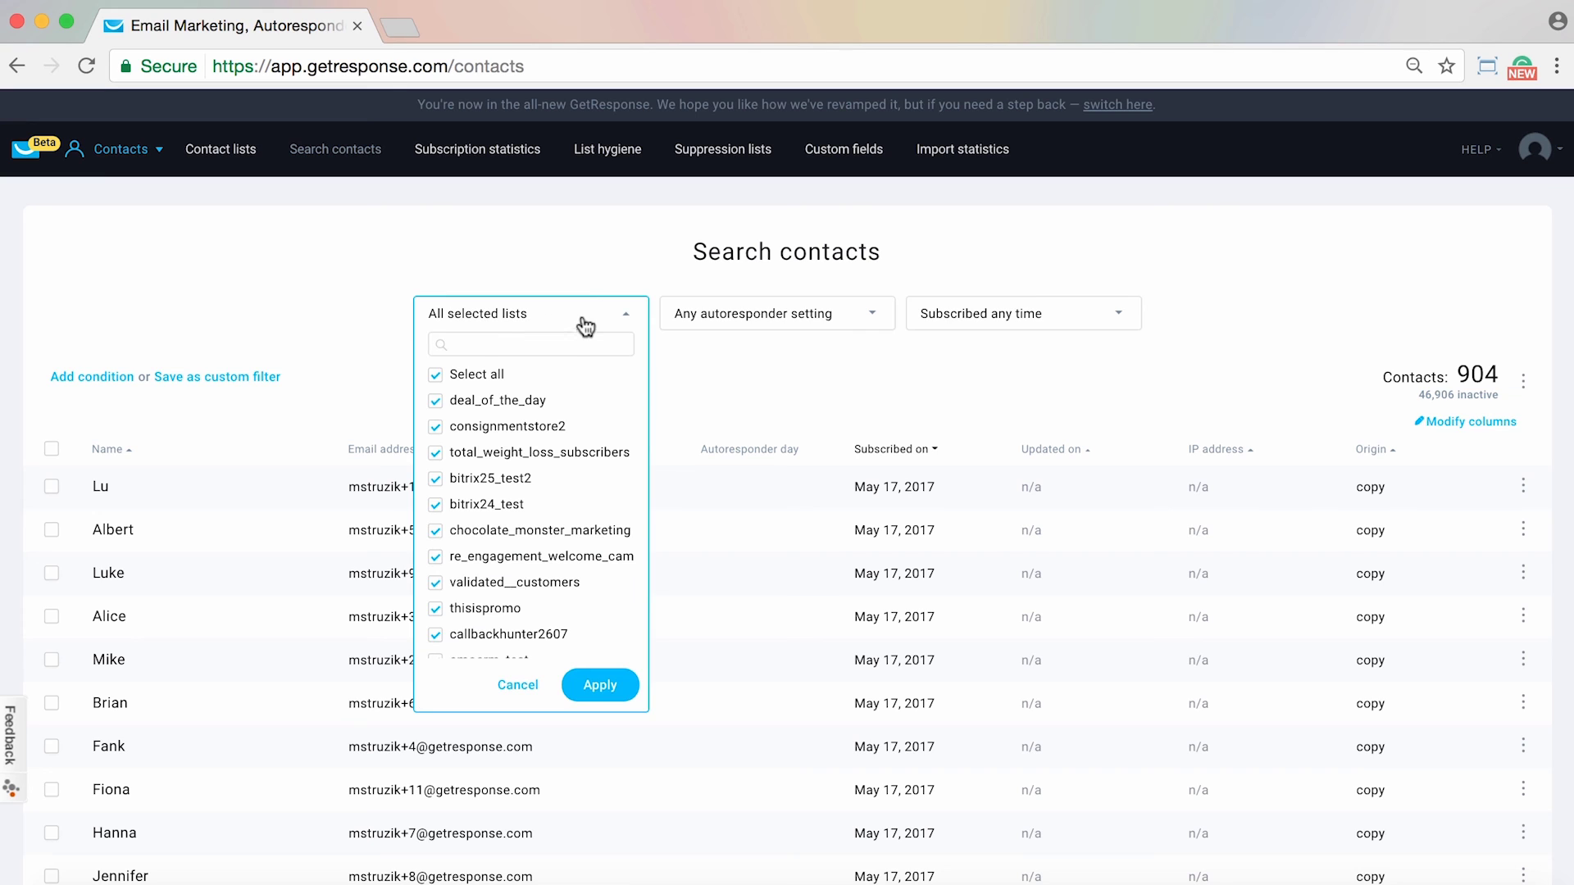
{"action": "left_click", "coordinate": [574, 261]}
{"action": "left_click", "coordinate": [987, 303]}
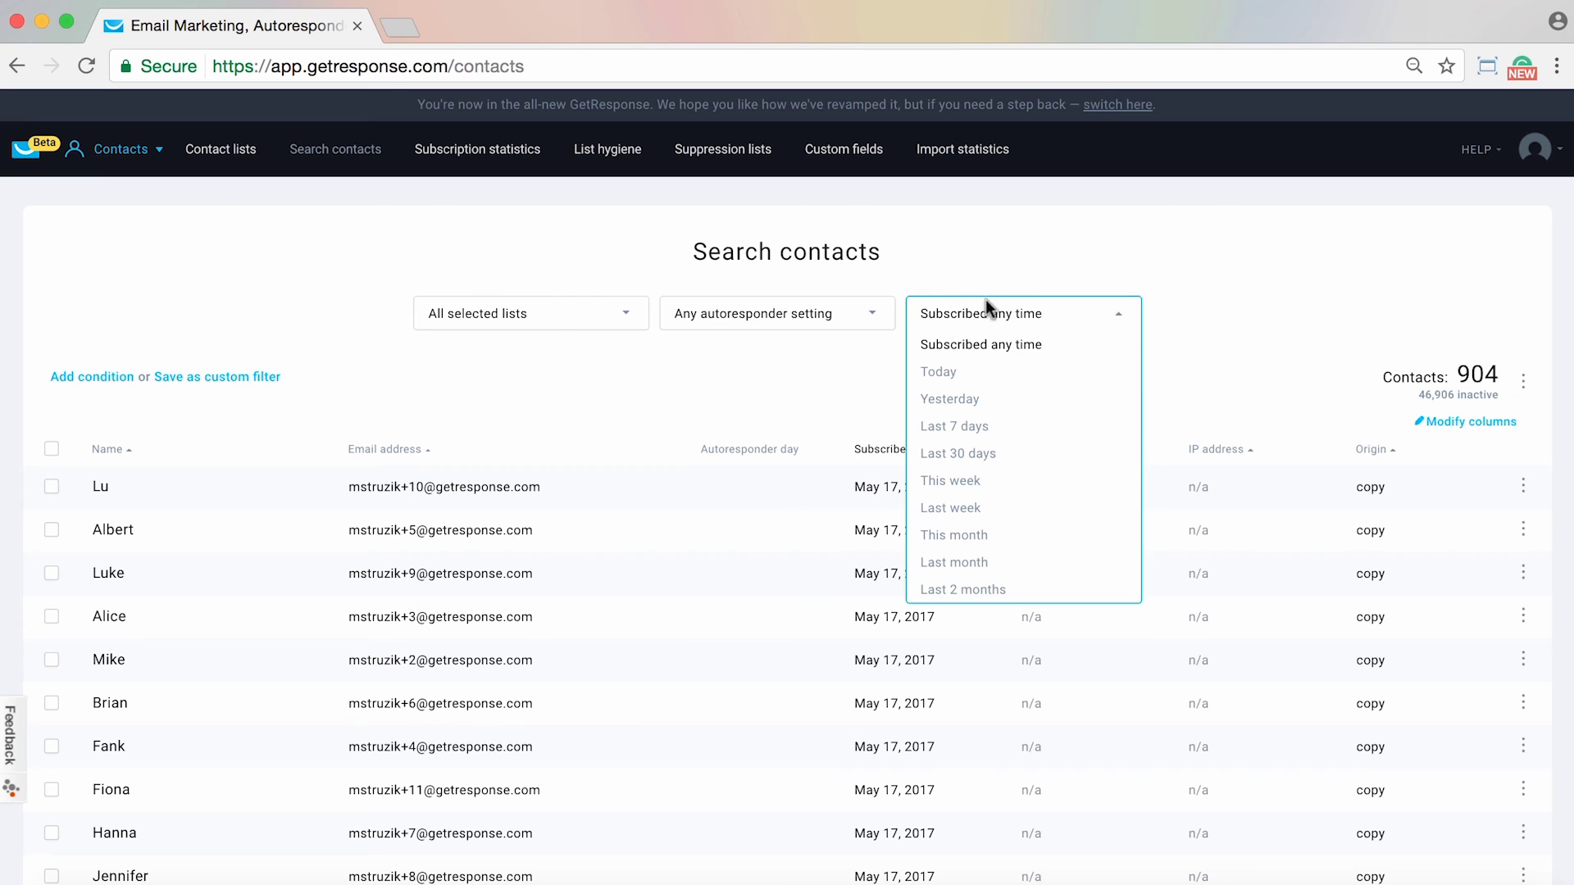
{"action": "left_click", "coordinate": [985, 233]}
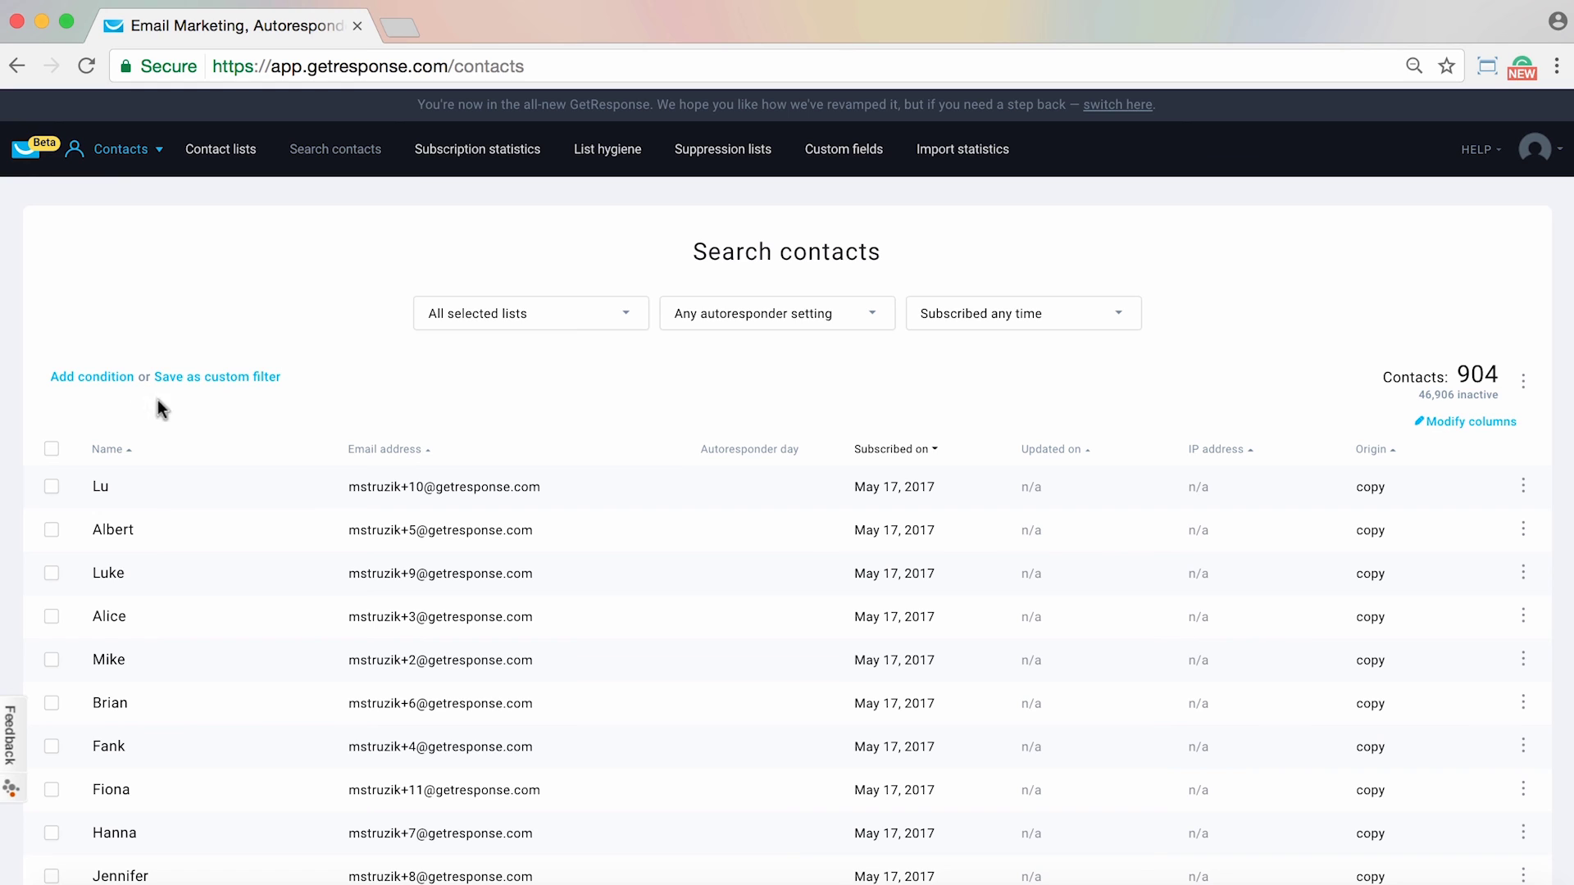
- Start a search condition and preview the Contact details and Contact actions categories, including the available contact actions, without applying anything
{"action": "left_click", "coordinate": [99, 379]}
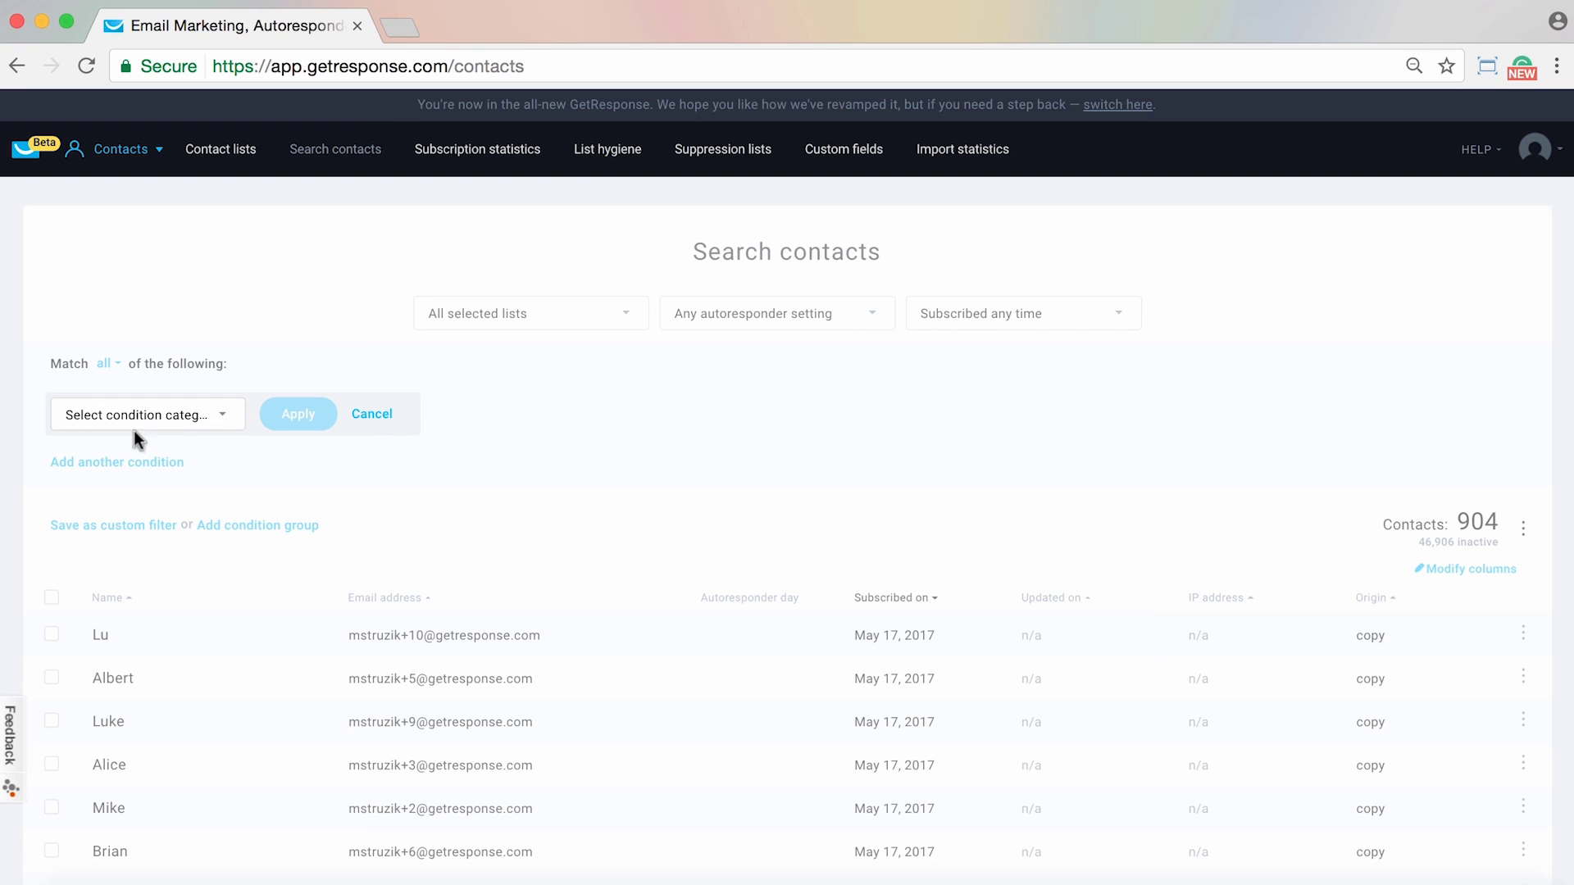
{"action": "left_click", "coordinate": [168, 421]}
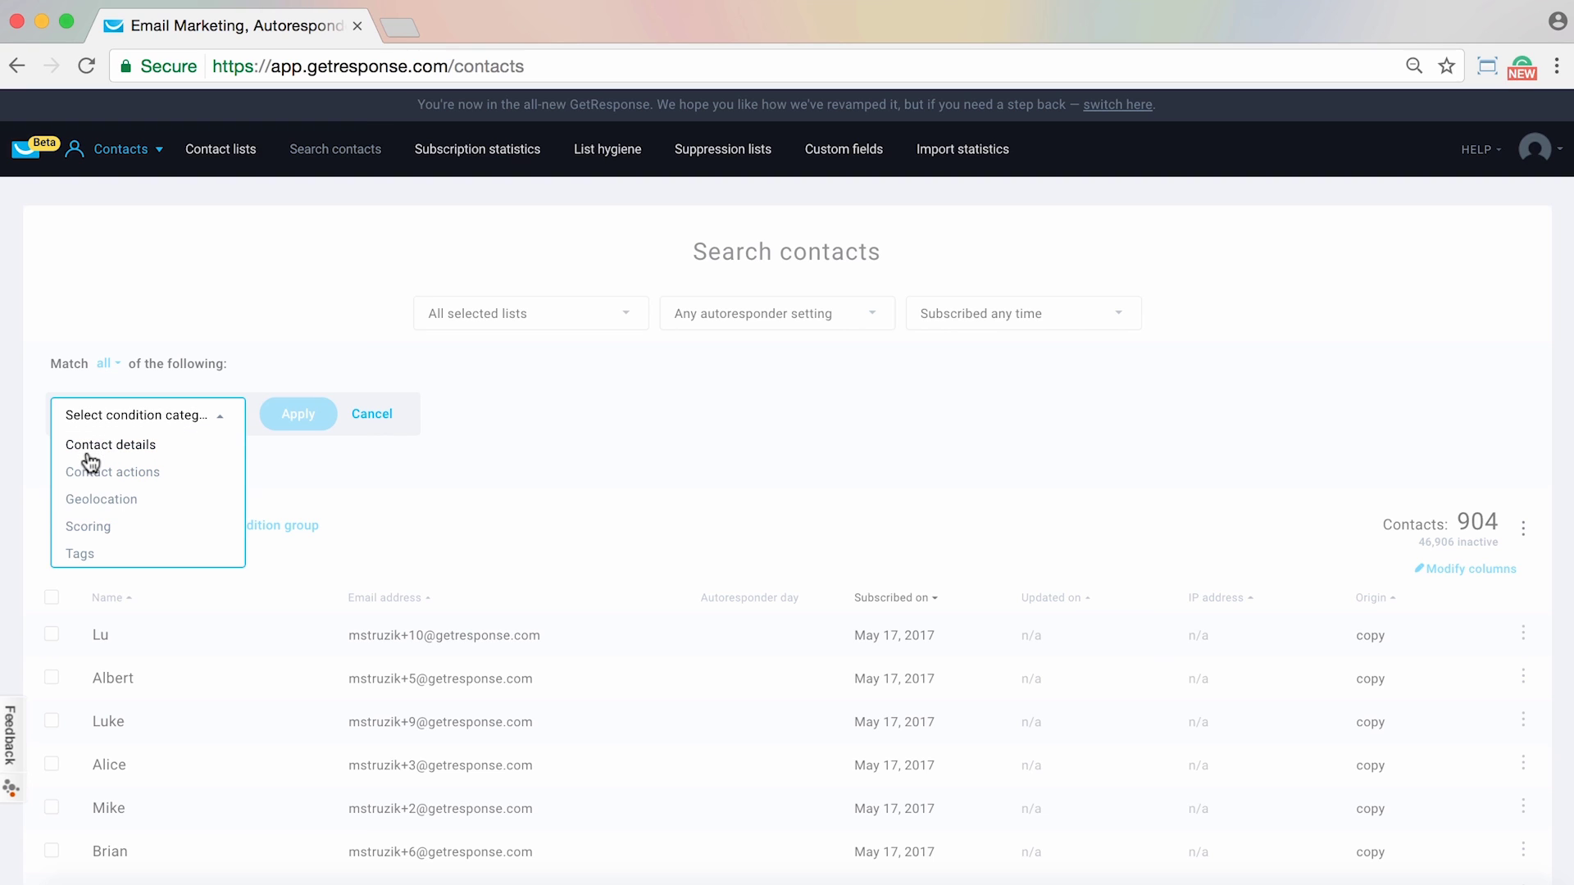
{"action": "left_click", "coordinate": [136, 452]}
{"action": "left_click", "coordinate": [198, 413]}
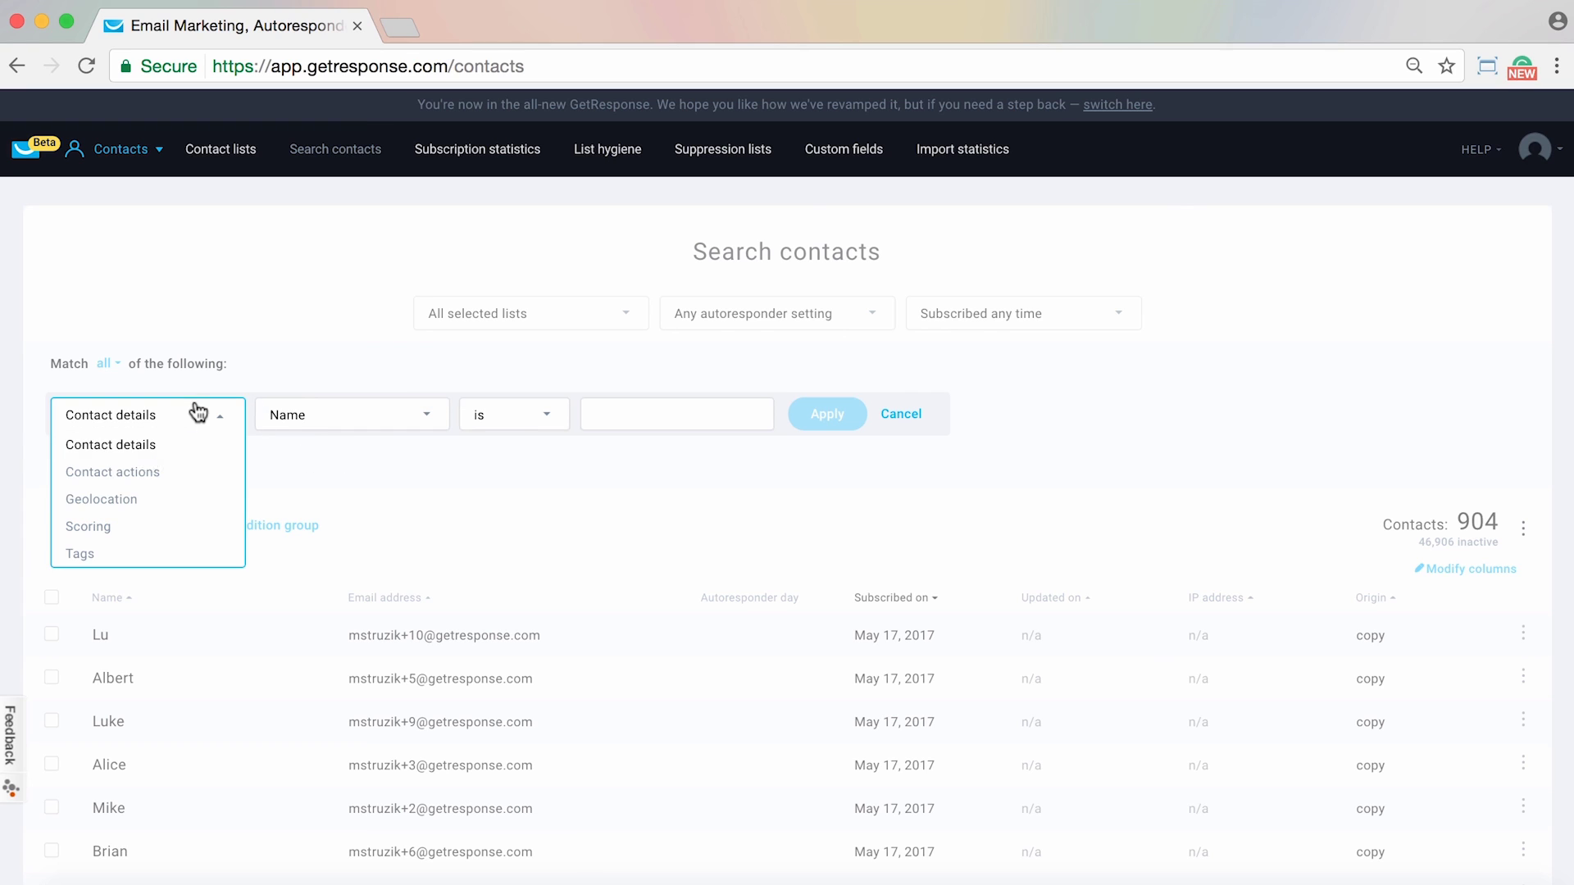
{"action": "left_click", "coordinate": [129, 475]}
{"action": "left_click", "coordinate": [357, 423]}
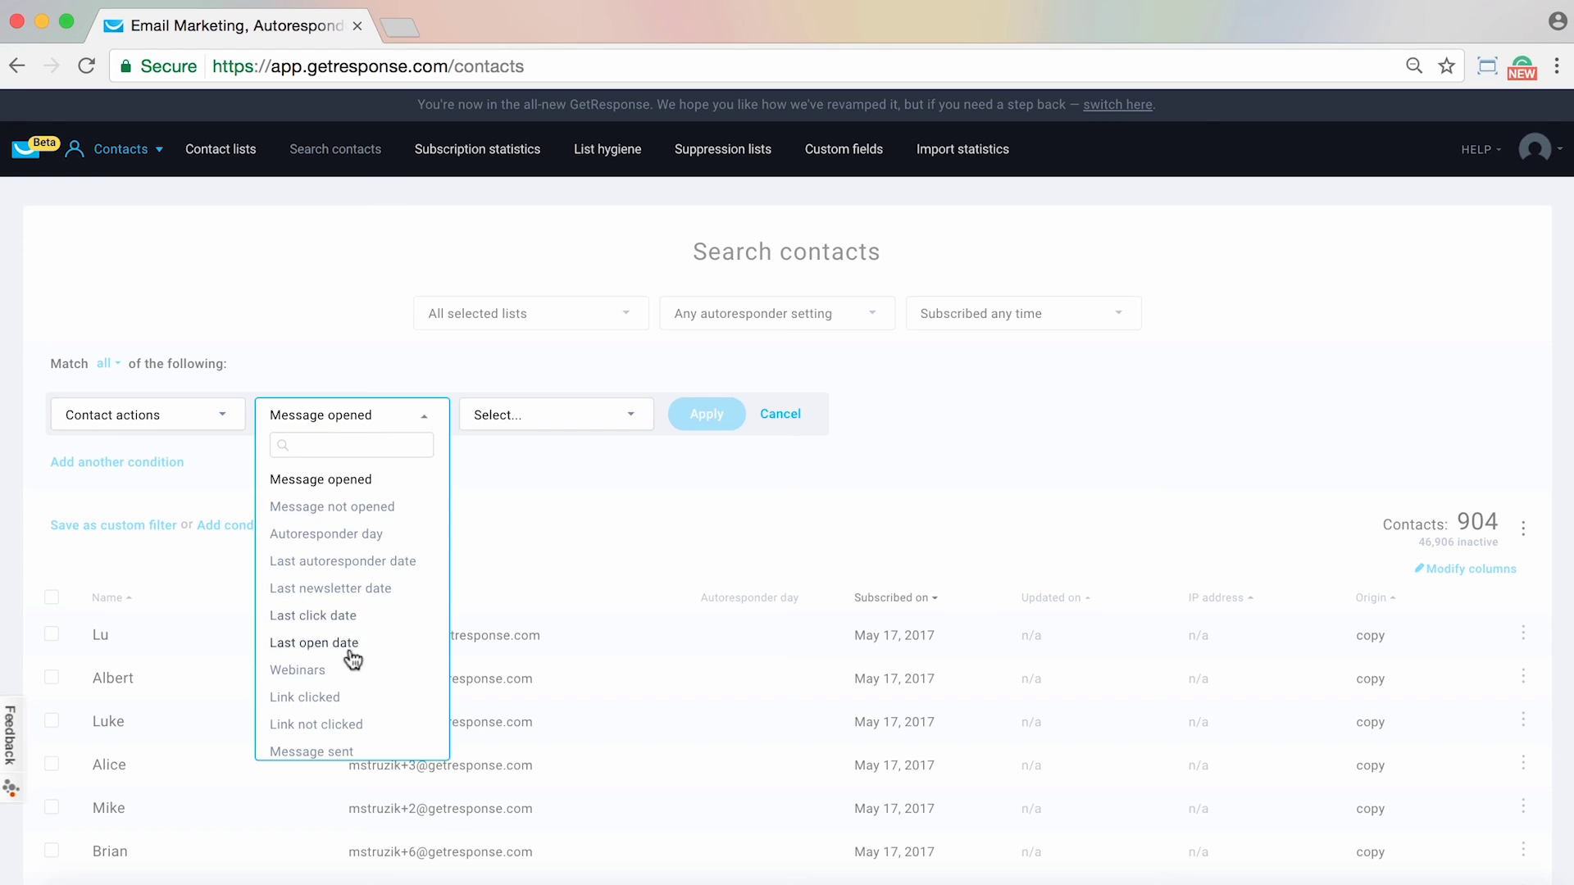
{"action": "left_click", "coordinate": [168, 428]}
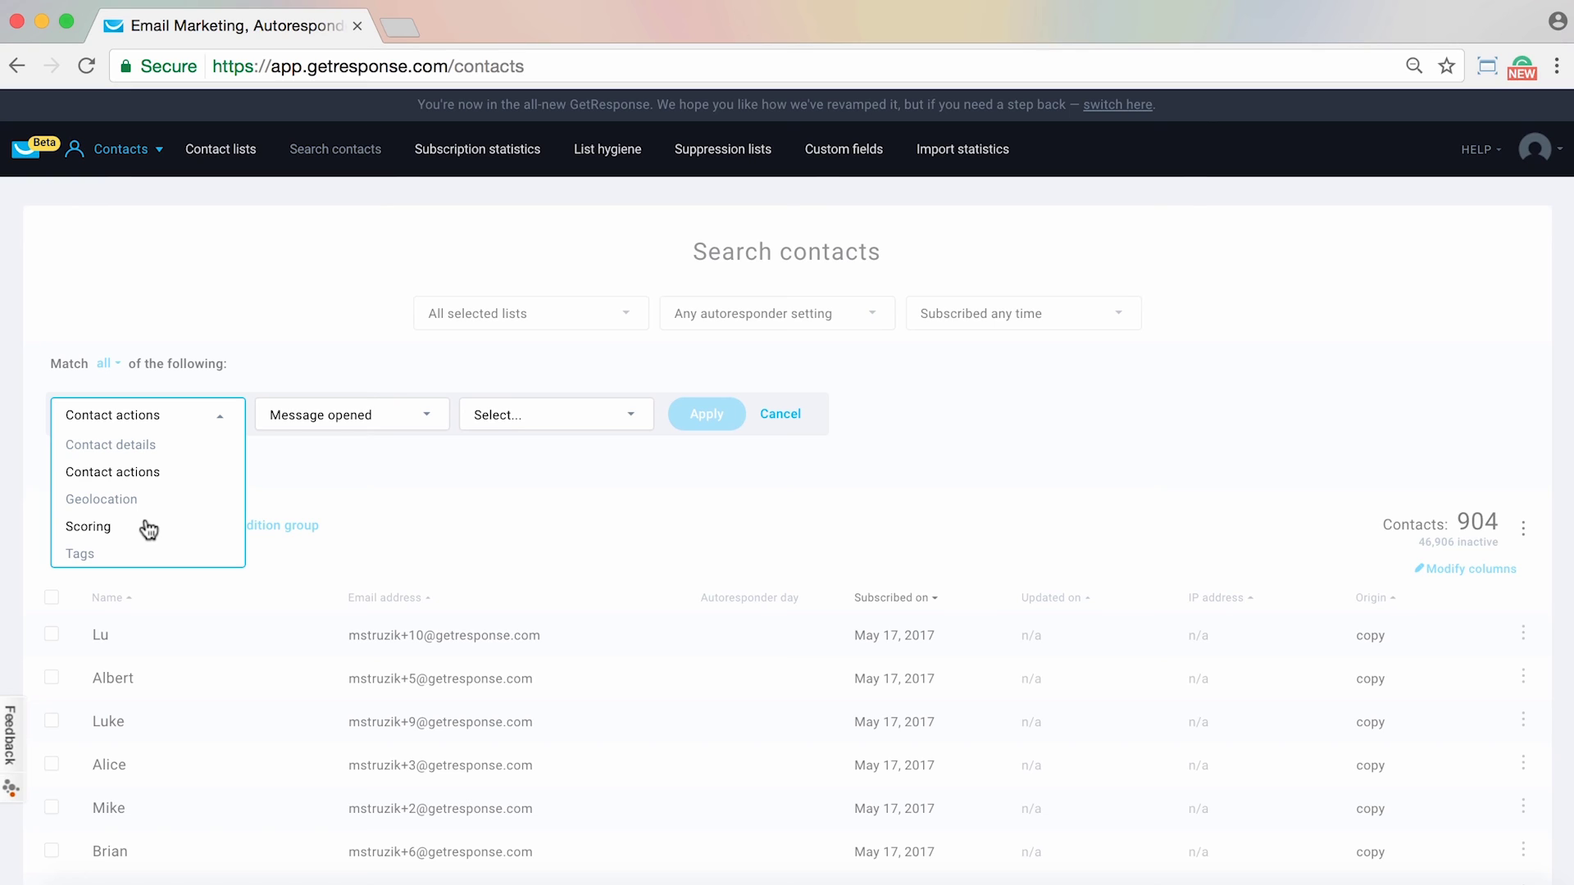
{"action": "left_click", "coordinate": [295, 343]}
- Start a Contact actions condition for Message opened, preview its message types and leave the condition unapplied
{"action": "left_click", "coordinate": [129, 377]}
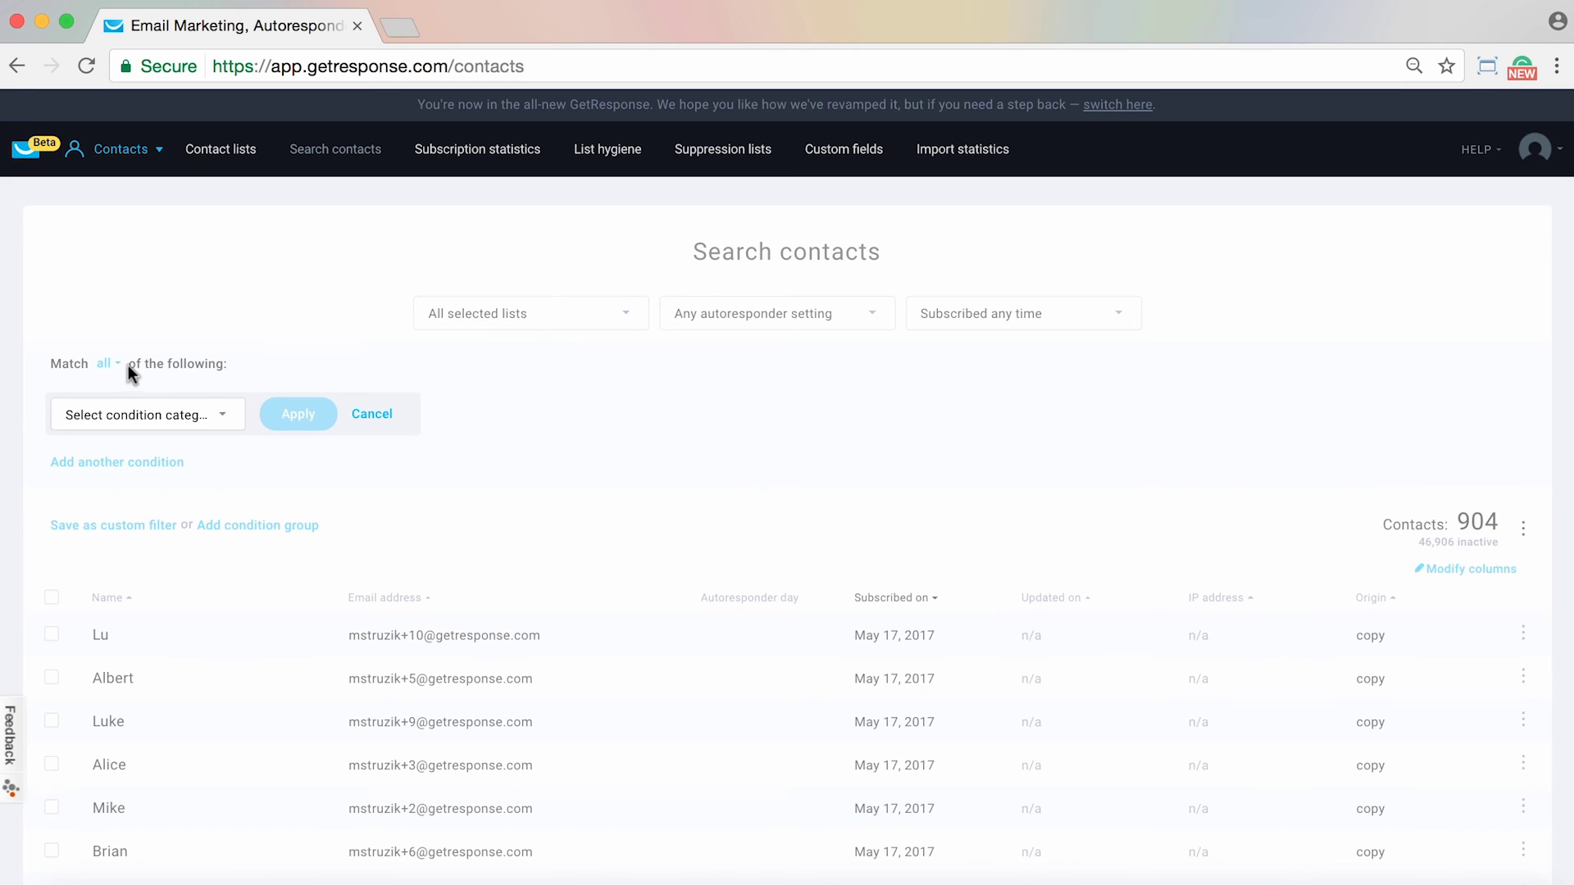
{"action": "left_click", "coordinate": [217, 420]}
{"action": "left_click", "coordinate": [123, 471]}
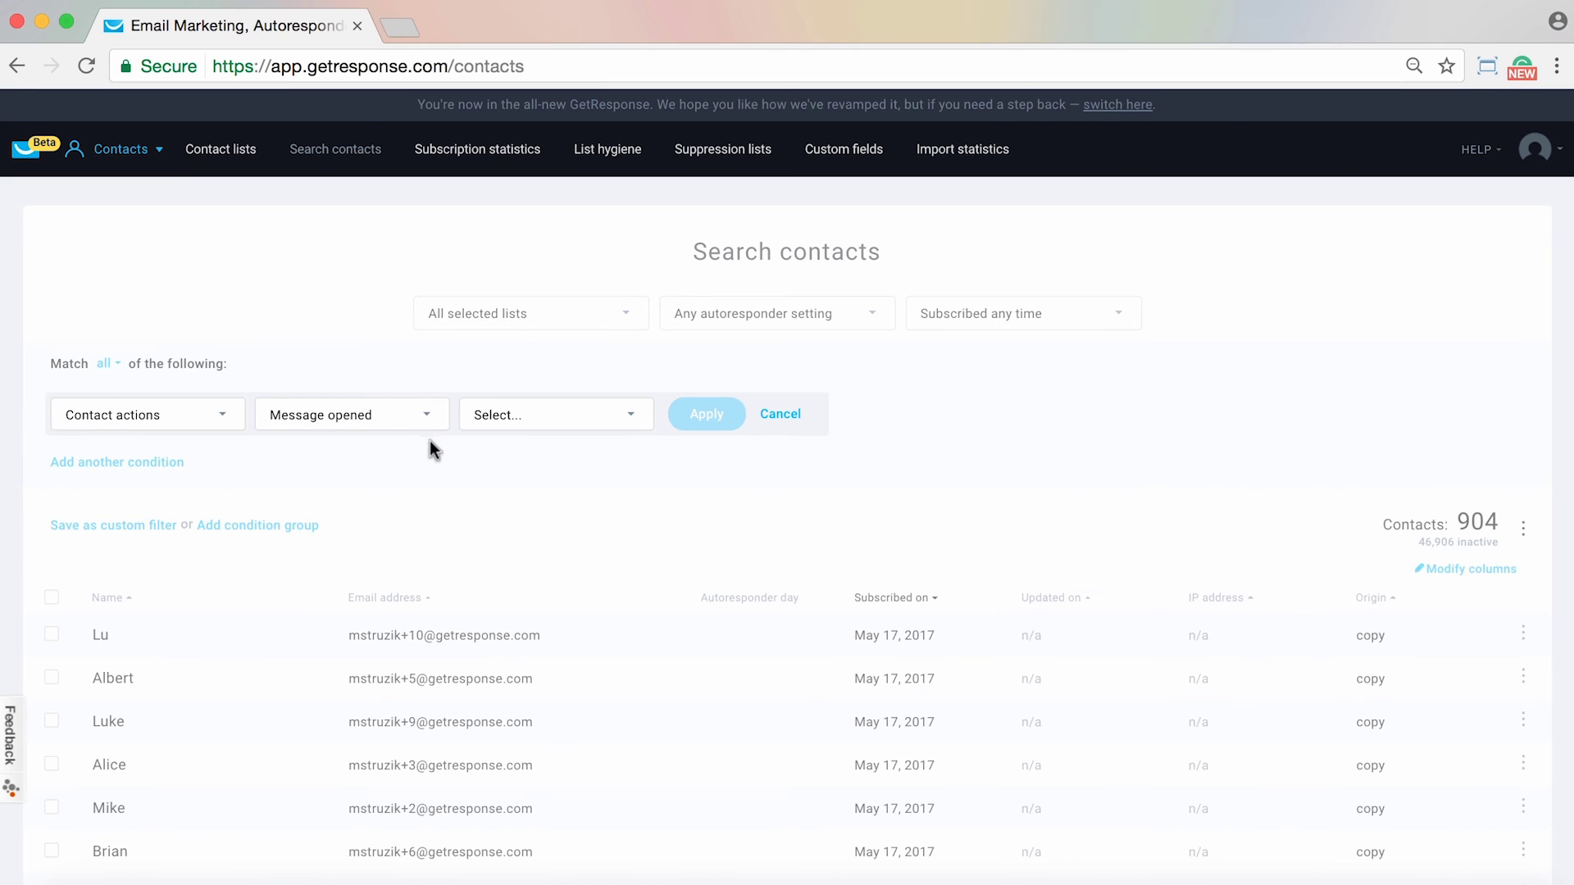
{"action": "left_click", "coordinate": [527, 433]}
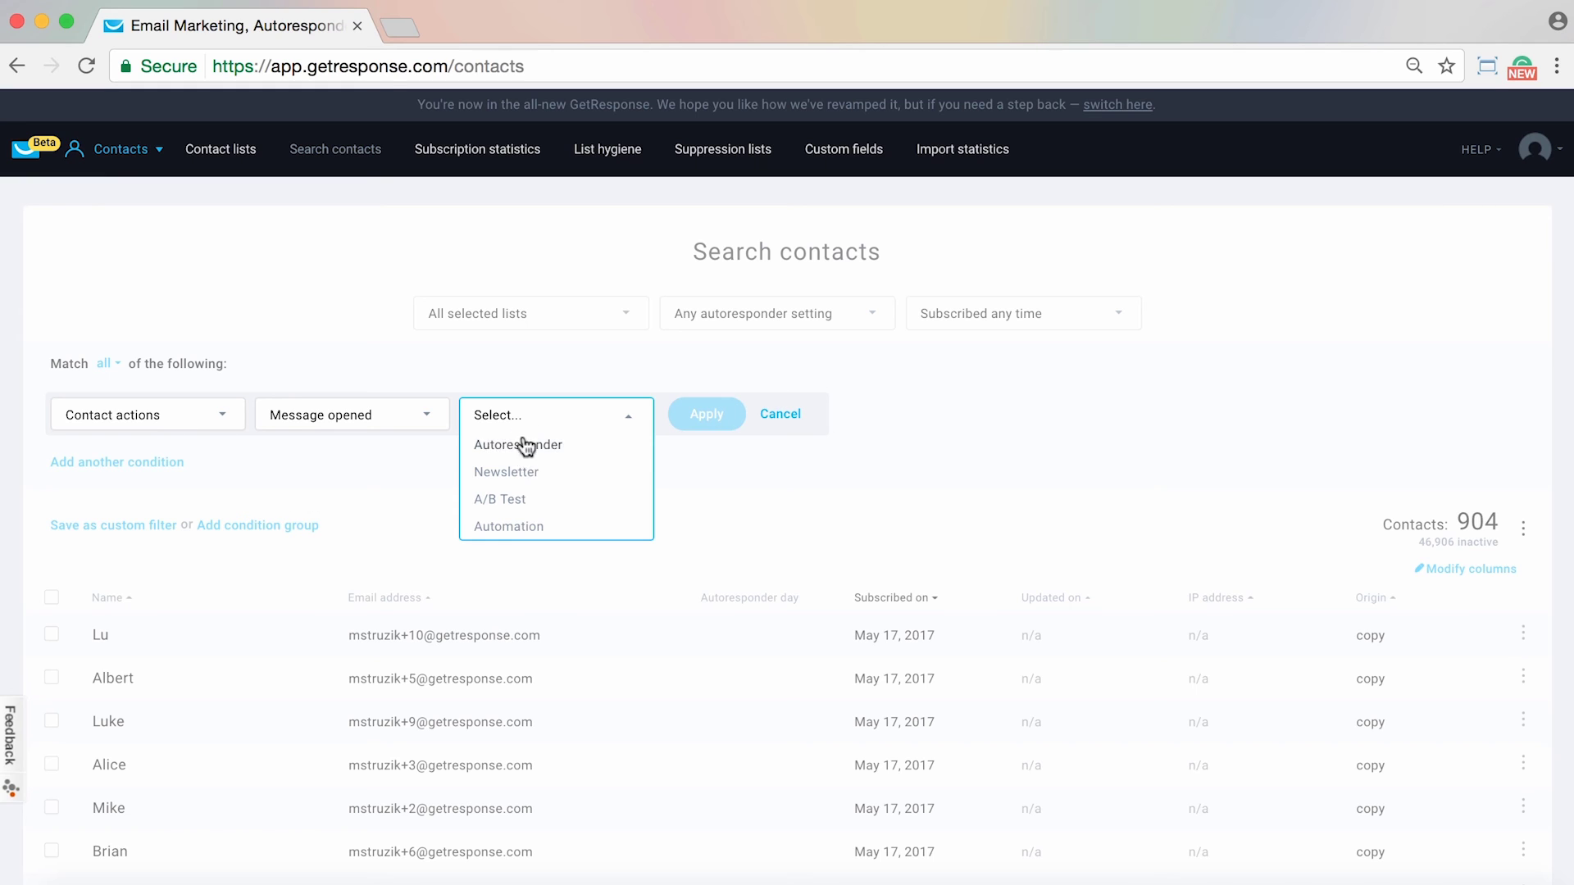
{"action": "left_click", "coordinate": [990, 459]}
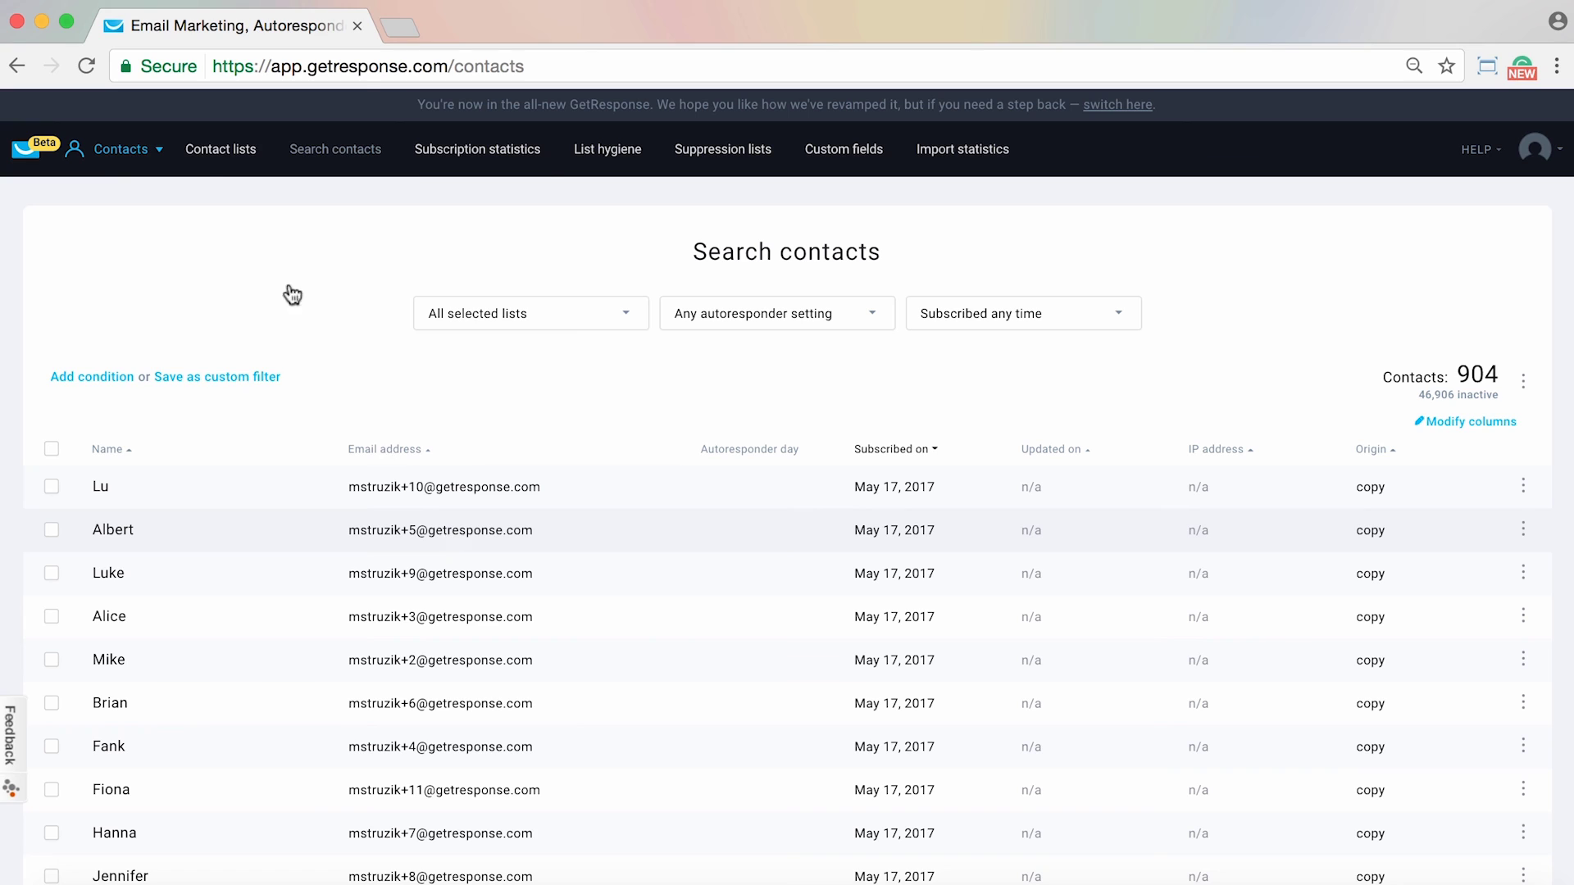
- Open Email marketing and look over the newsletters and autoresponders management pages, finishing on the newsletters
{"action": "left_click", "coordinate": [138, 147]}
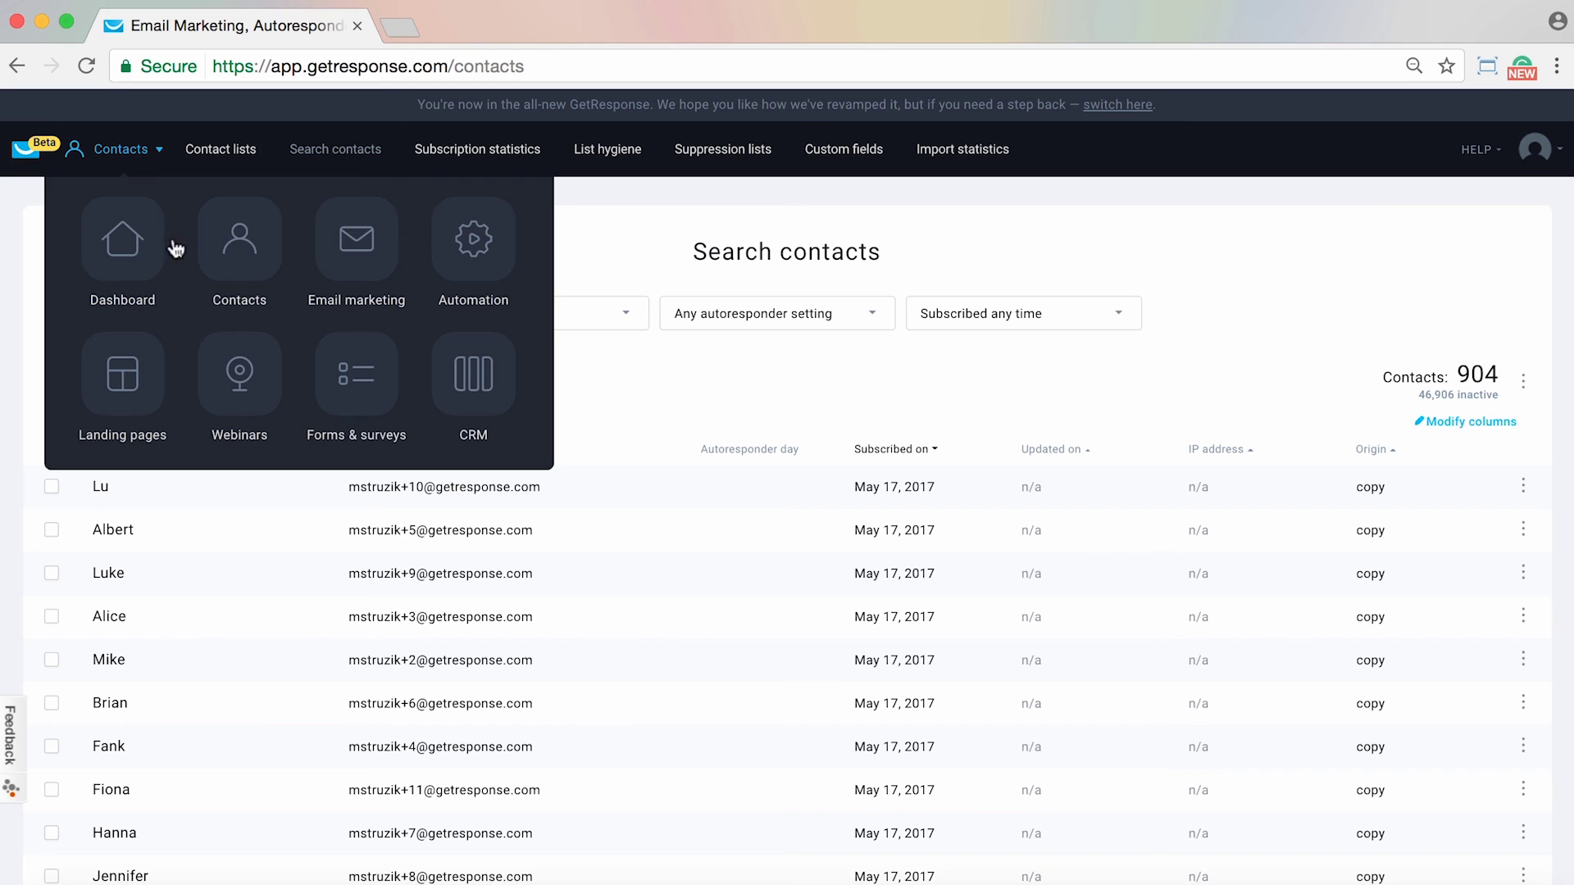
{"action": "left_click", "coordinate": [348, 279]}
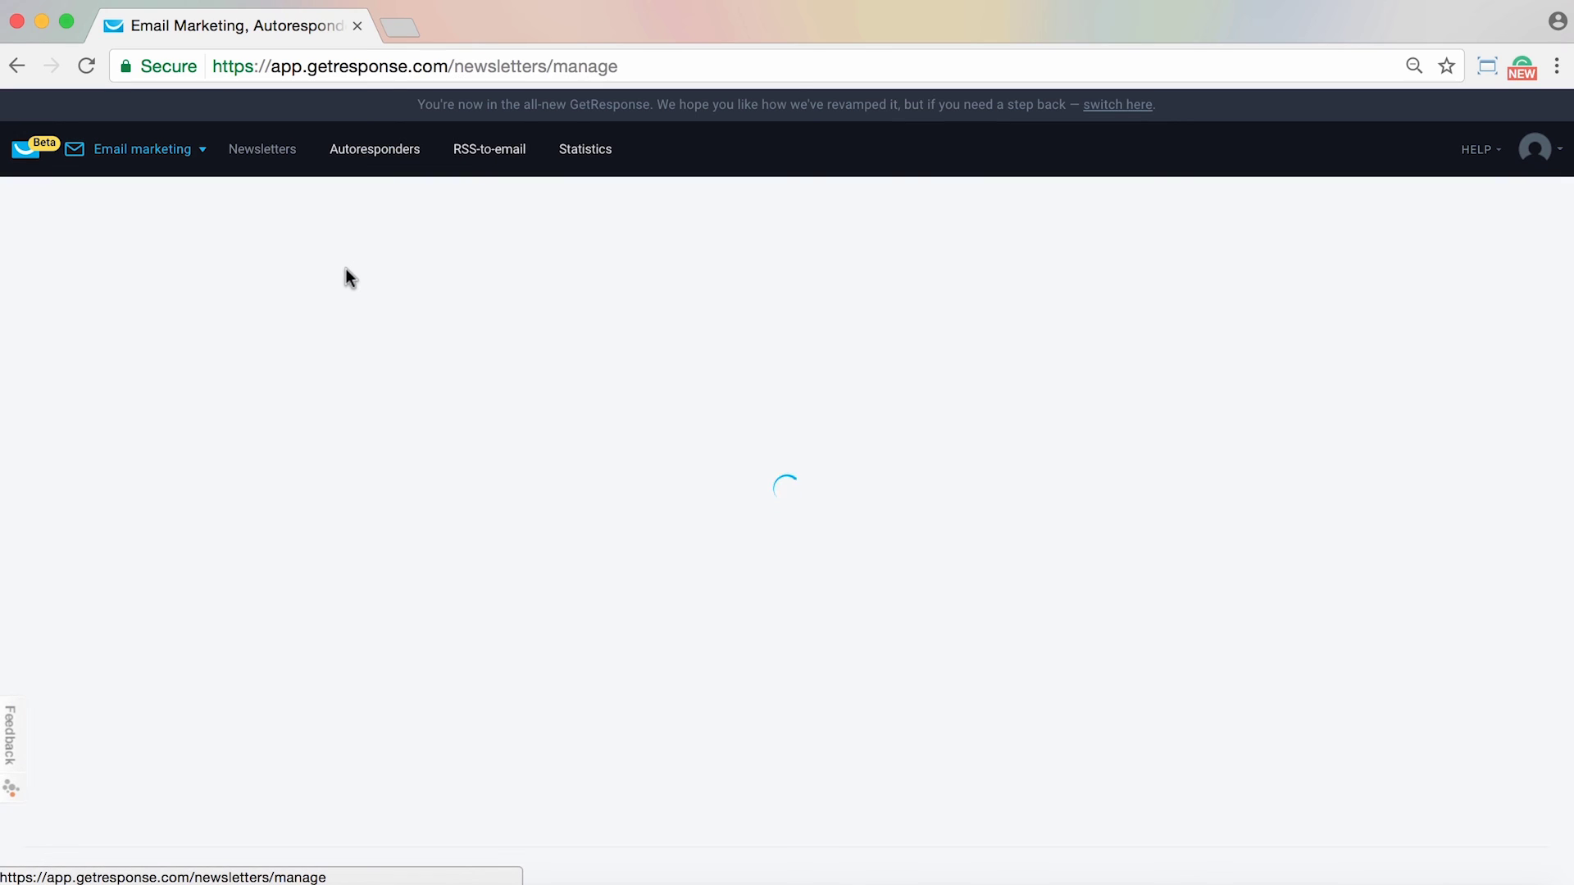
{"action": "left_click", "coordinate": [144, 152]}
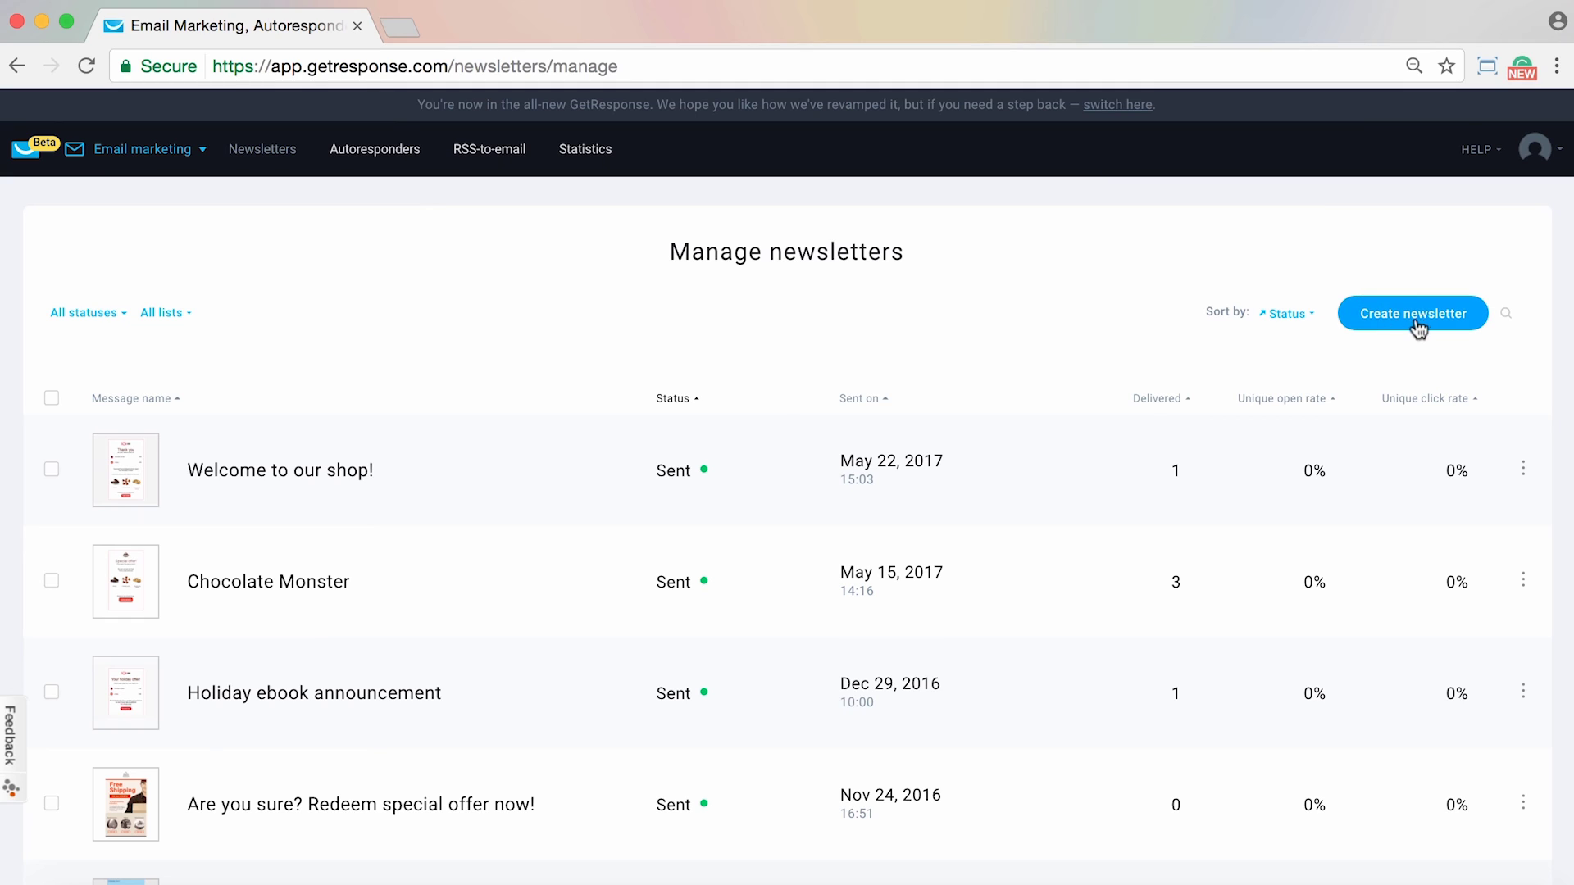
{"action": "left_click", "coordinate": [411, 160]}
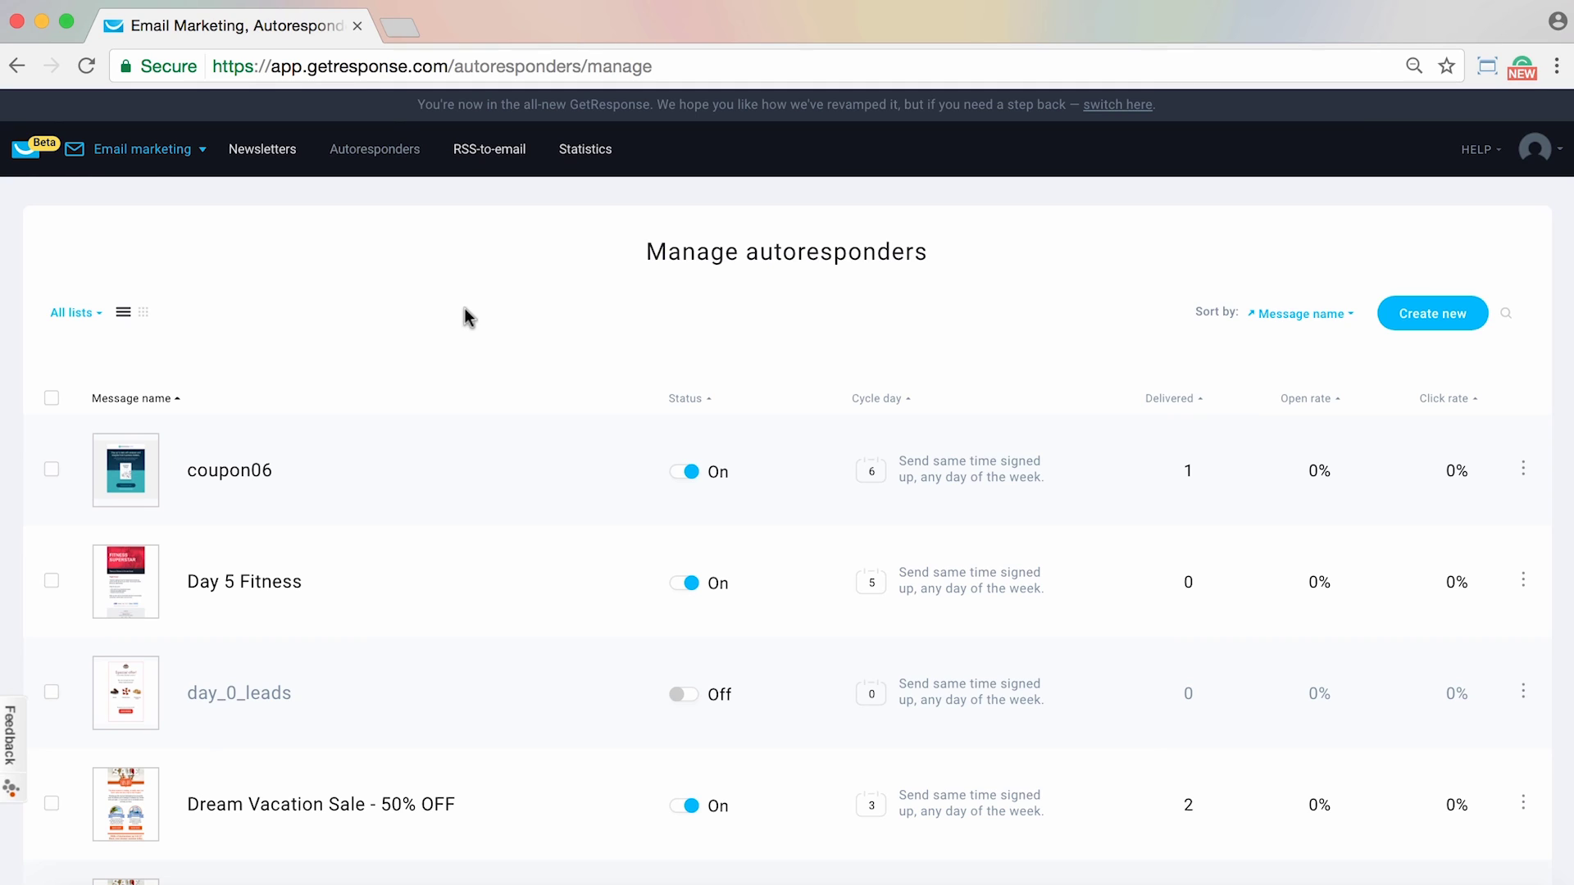
{"action": "left_click", "coordinate": [267, 150]}
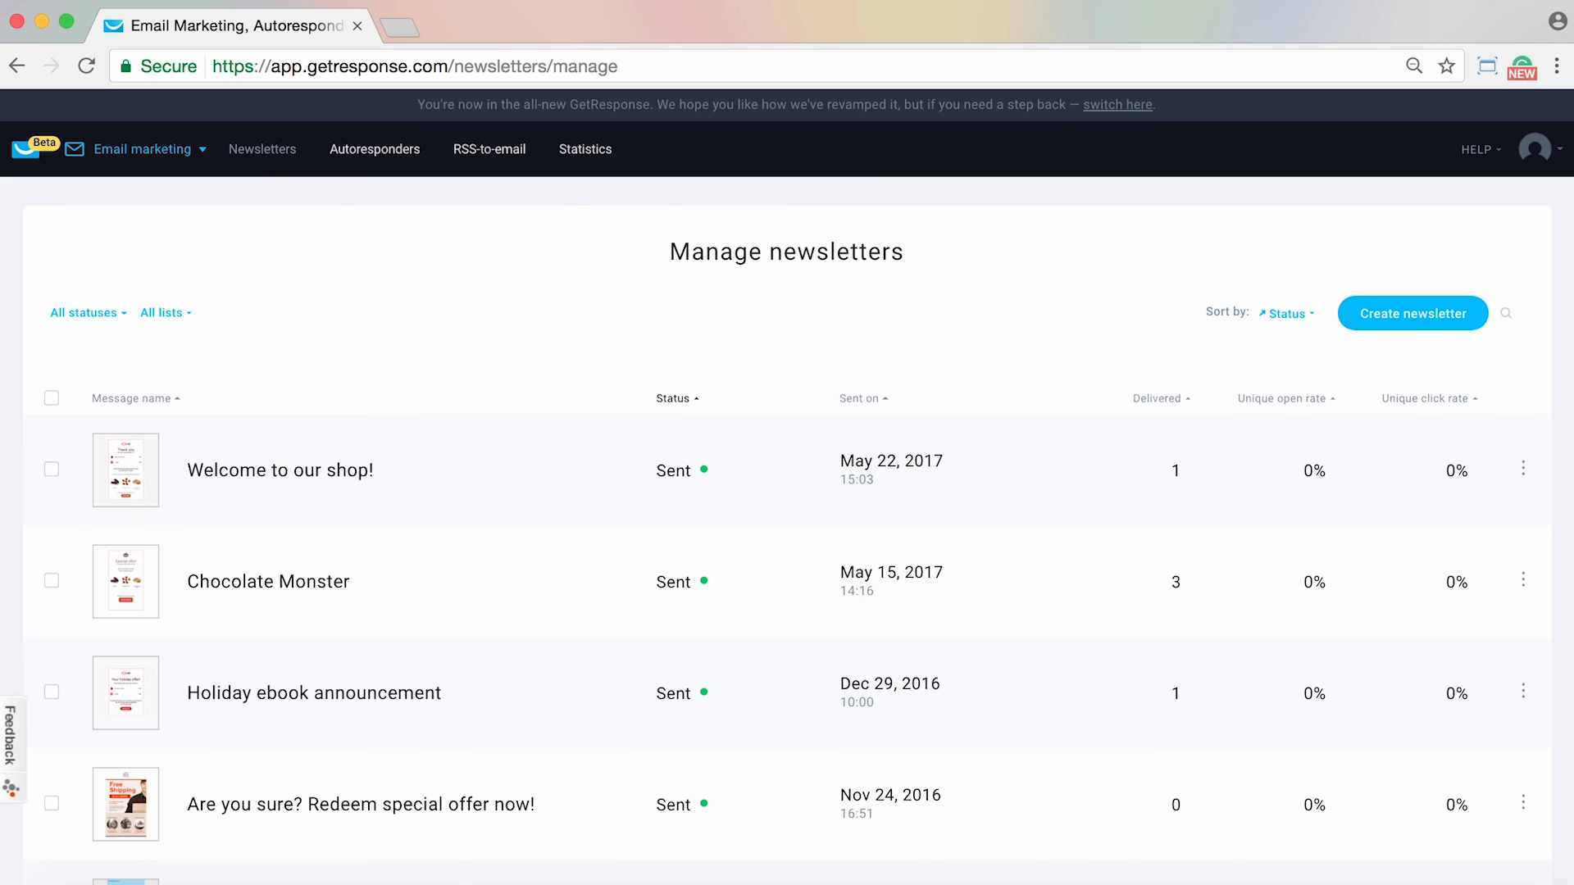
{"action": "left_click", "coordinate": [1523, 469]}
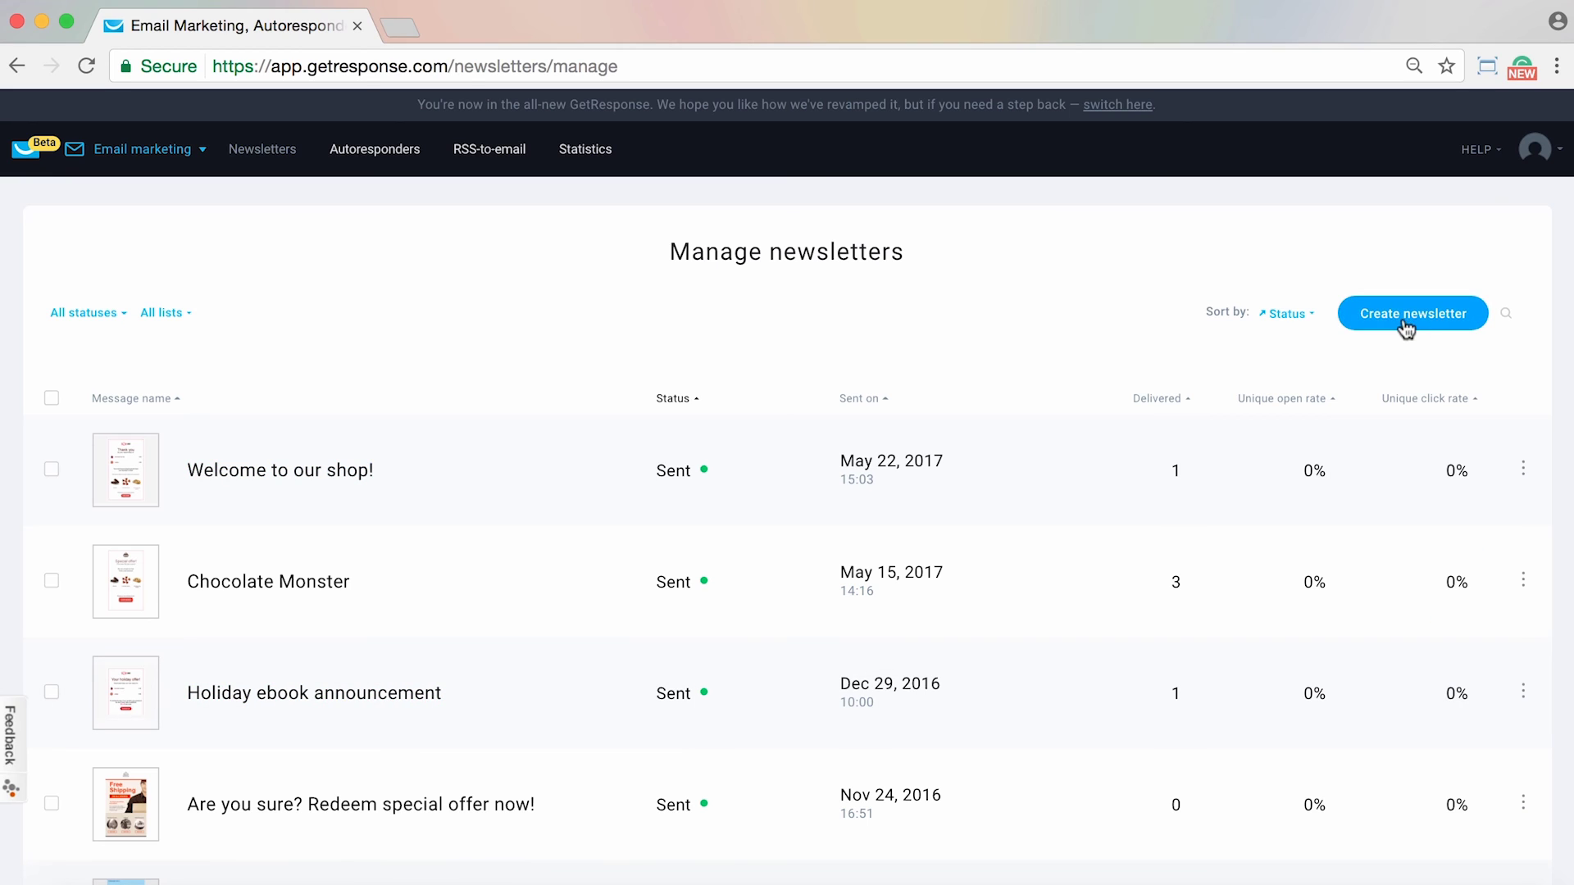
- Return to the autoresponders, preview the list filter without changing it, and switch to the calendar view
{"action": "left_click", "coordinate": [379, 150]}
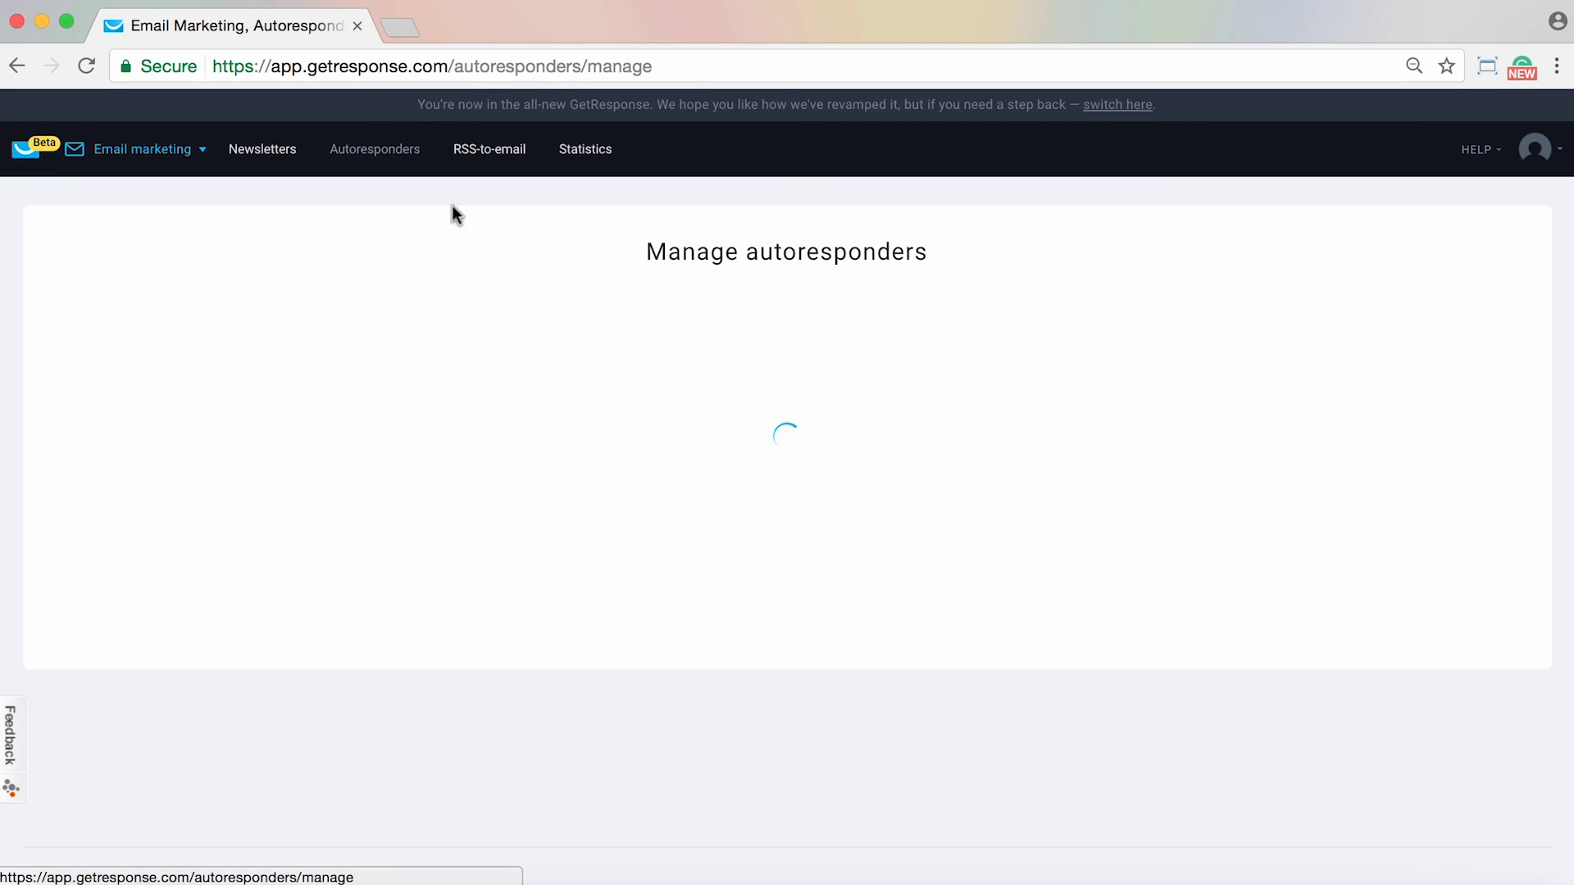
{"action": "left_click", "coordinate": [74, 314]}
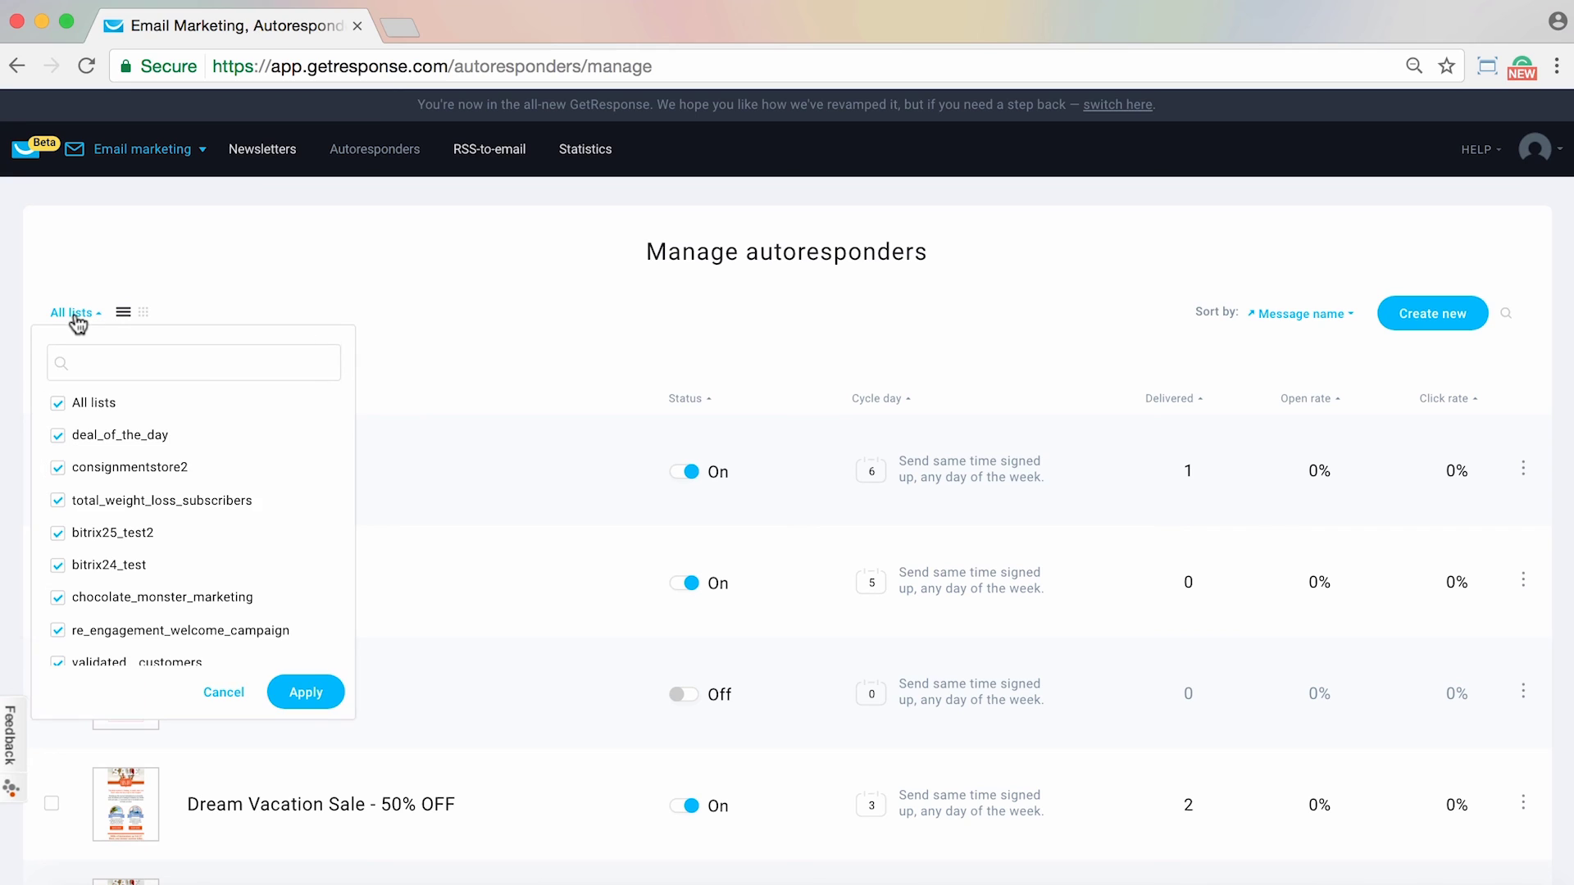
{"action": "left_click", "coordinate": [170, 305]}
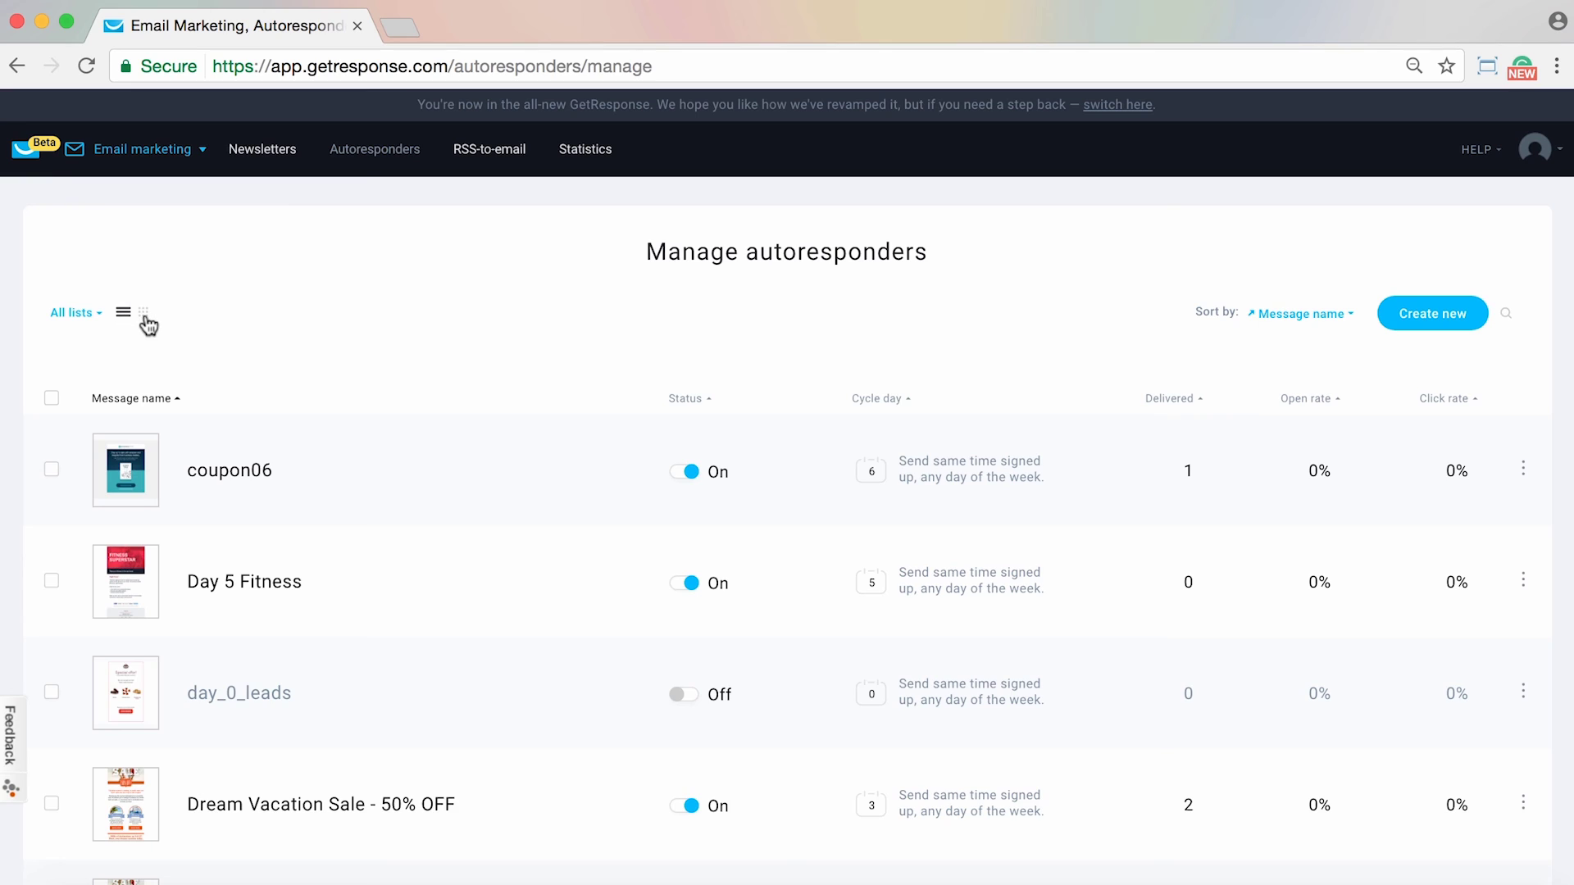
{"action": "left_click", "coordinate": [143, 314]}
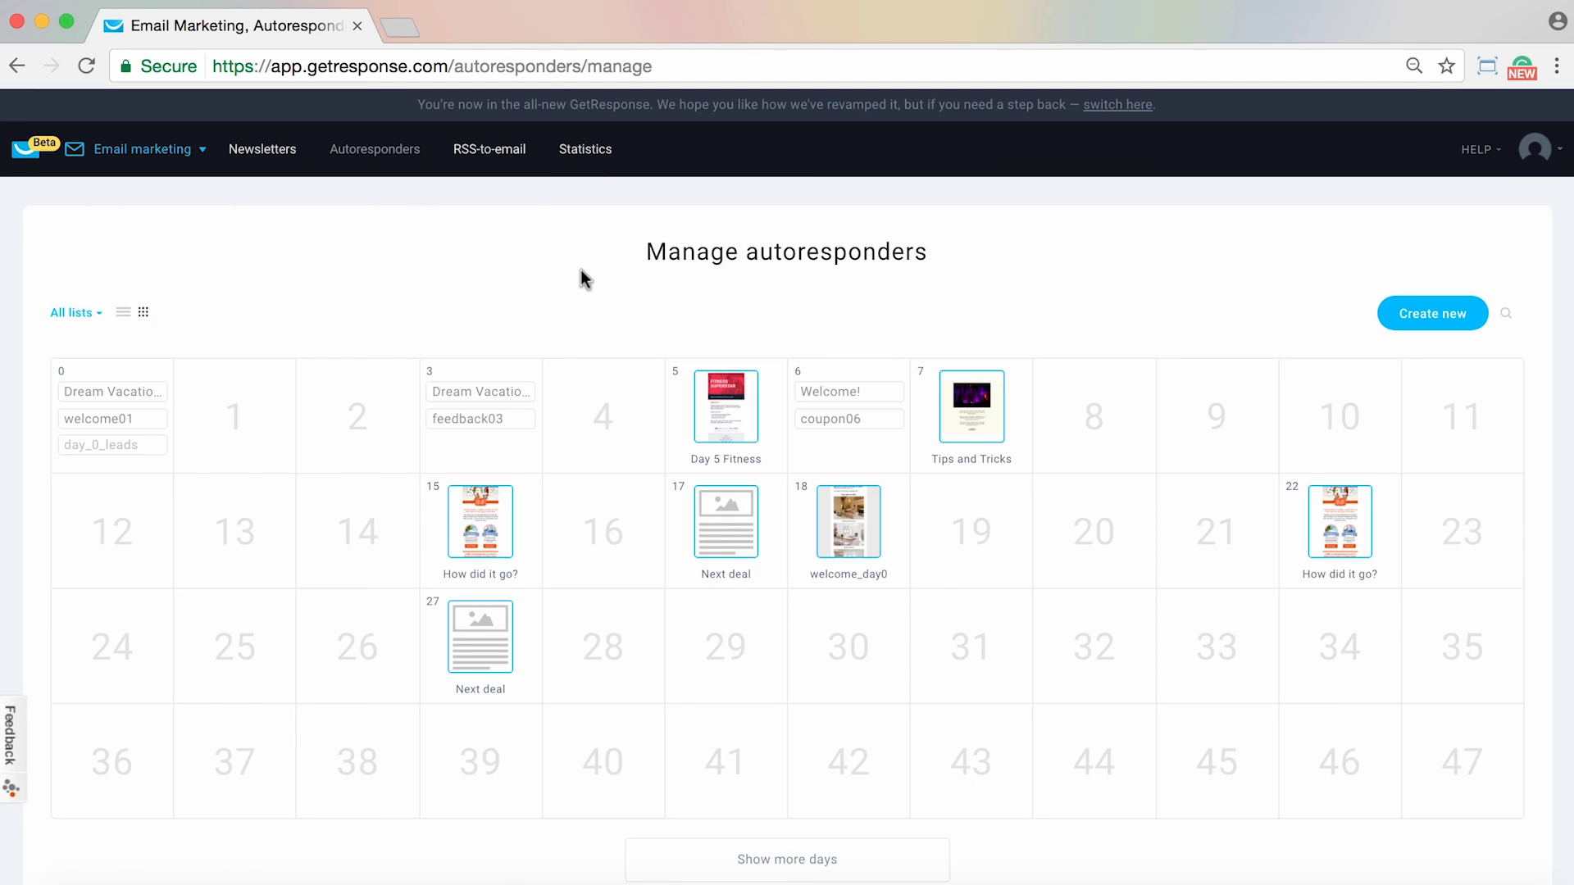
- Go back through the newsletters to Landing pages and preview the actions available for the first two landing pages
{"action": "left_click", "coordinate": [262, 148]}
{"action": "mouse_move", "coordinate": [156, 160]}
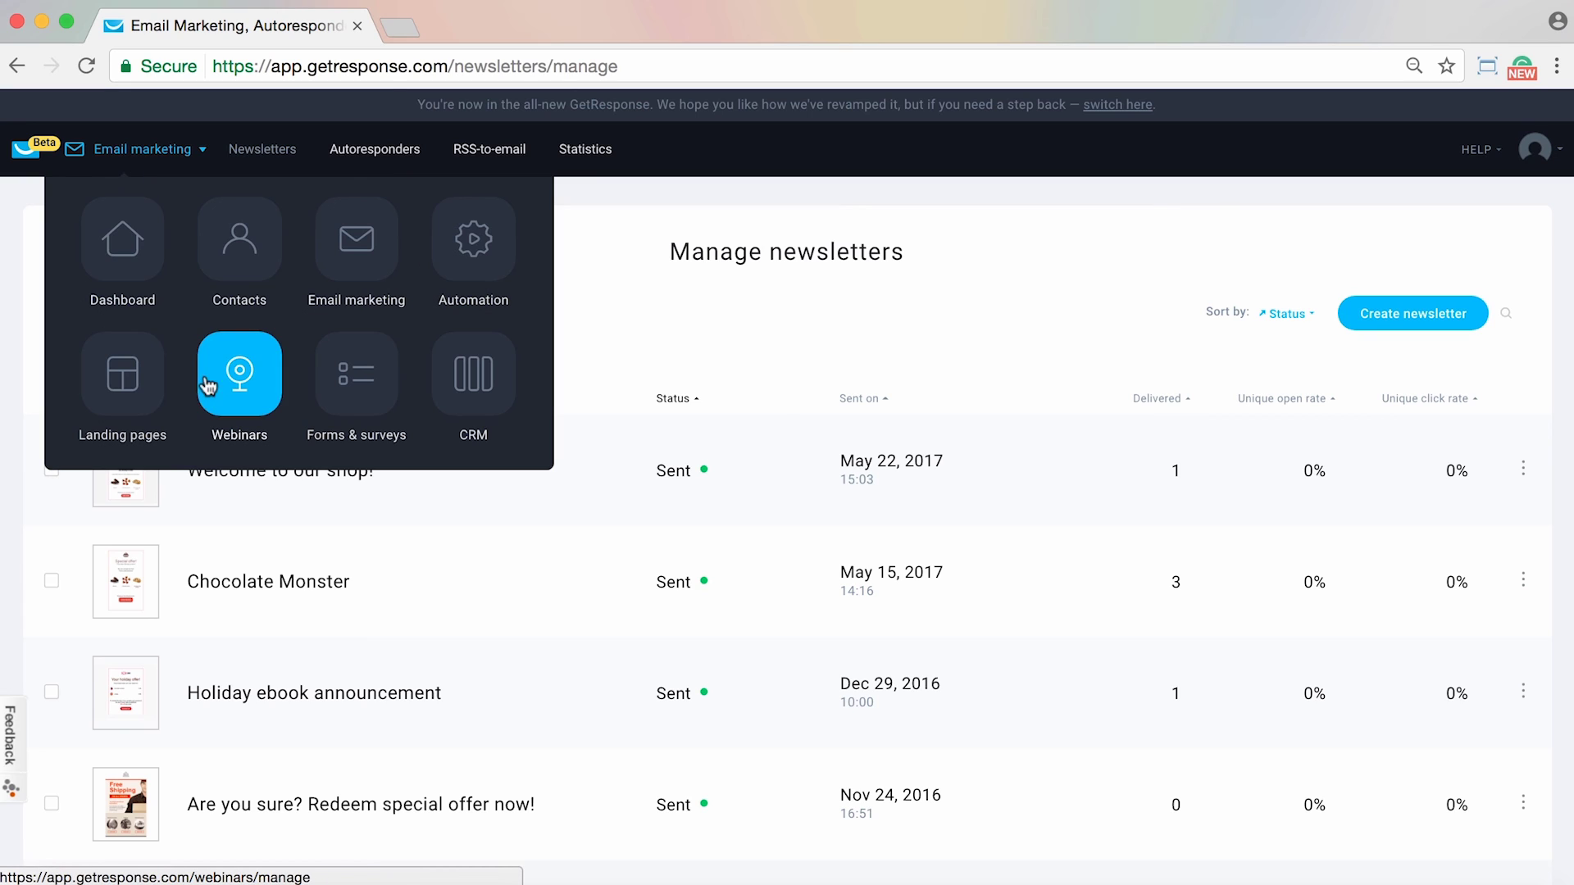
{"action": "left_click", "coordinate": [129, 392]}
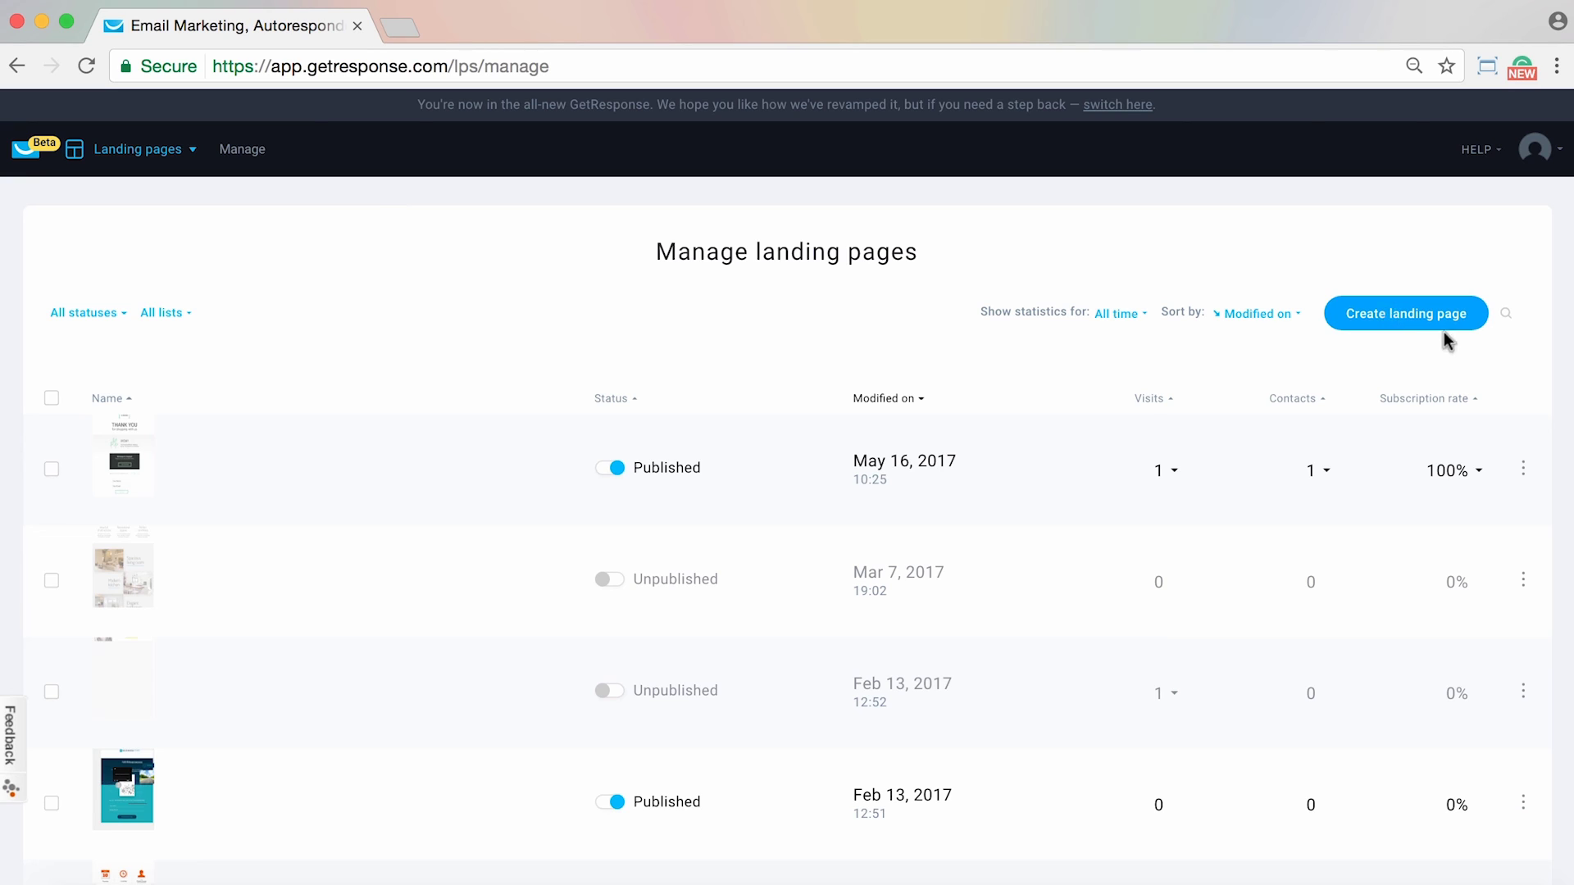
{"action": "left_click", "coordinate": [1523, 469]}
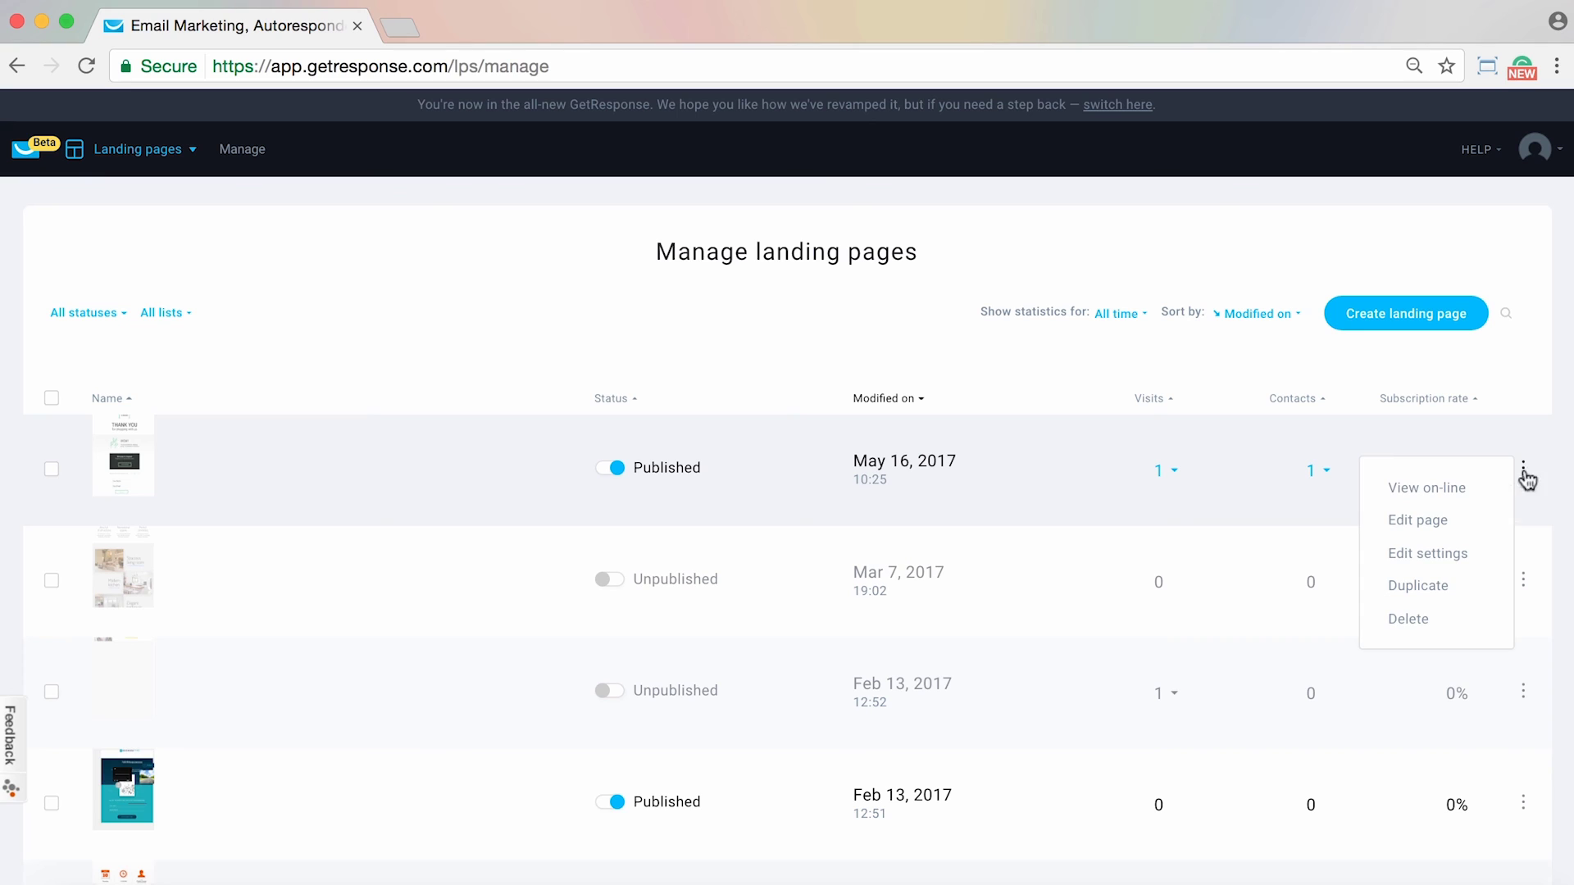
{"action": "left_click", "coordinate": [1523, 579]}
{"action": "left_click", "coordinate": [1524, 472]}
{"action": "left_click", "coordinate": [1490, 348]}
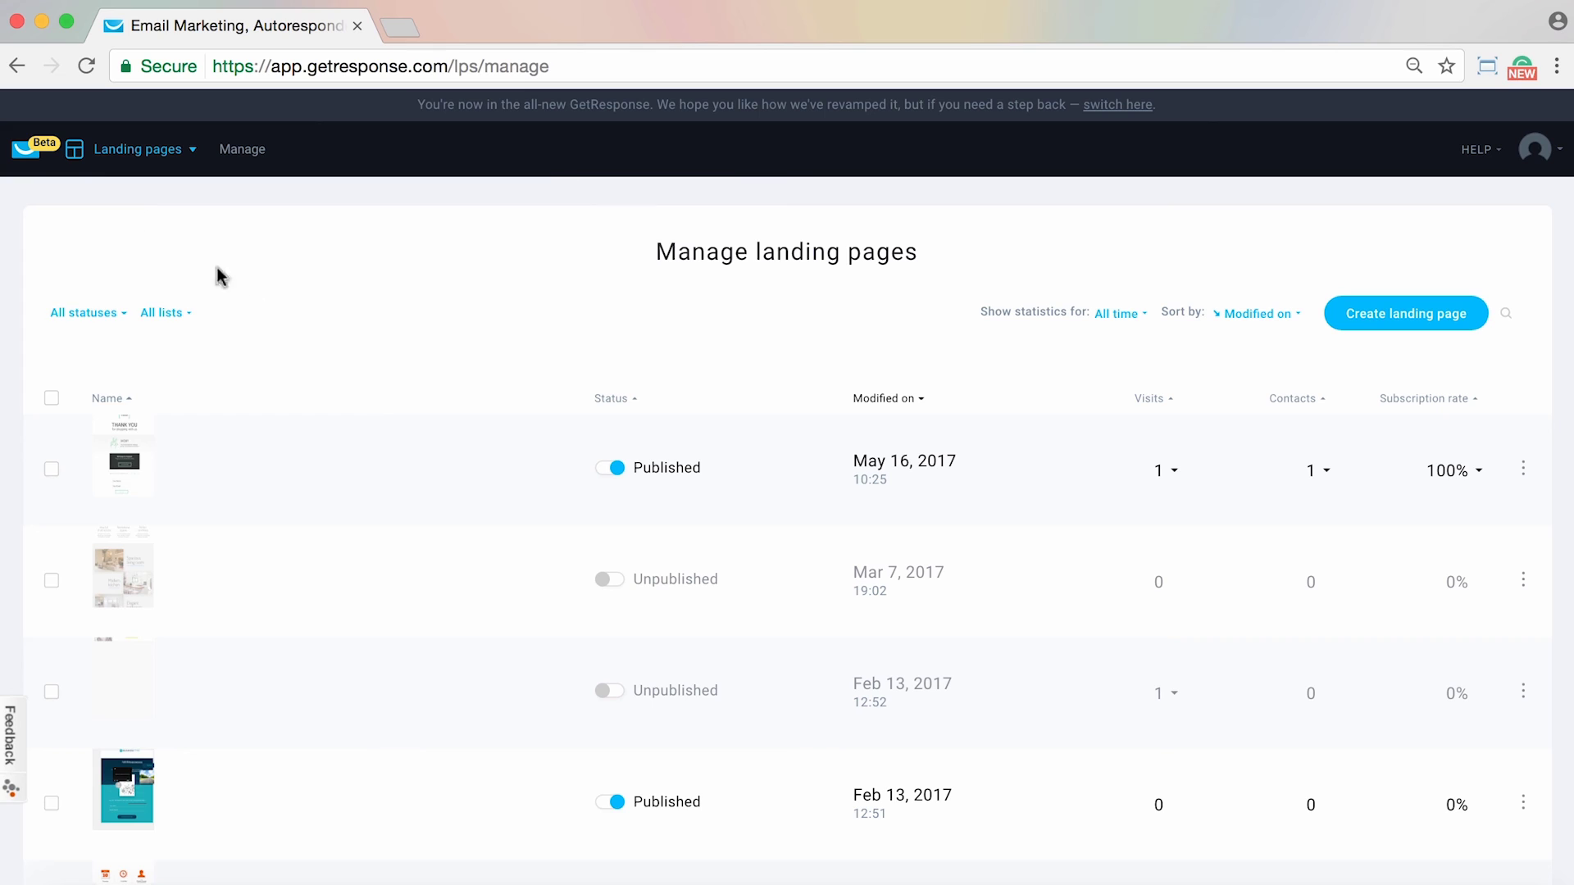
- Open Forms & surveys, look over the forms and the surveys list, and return to Manage forms
{"action": "left_click", "coordinate": [138, 149]}
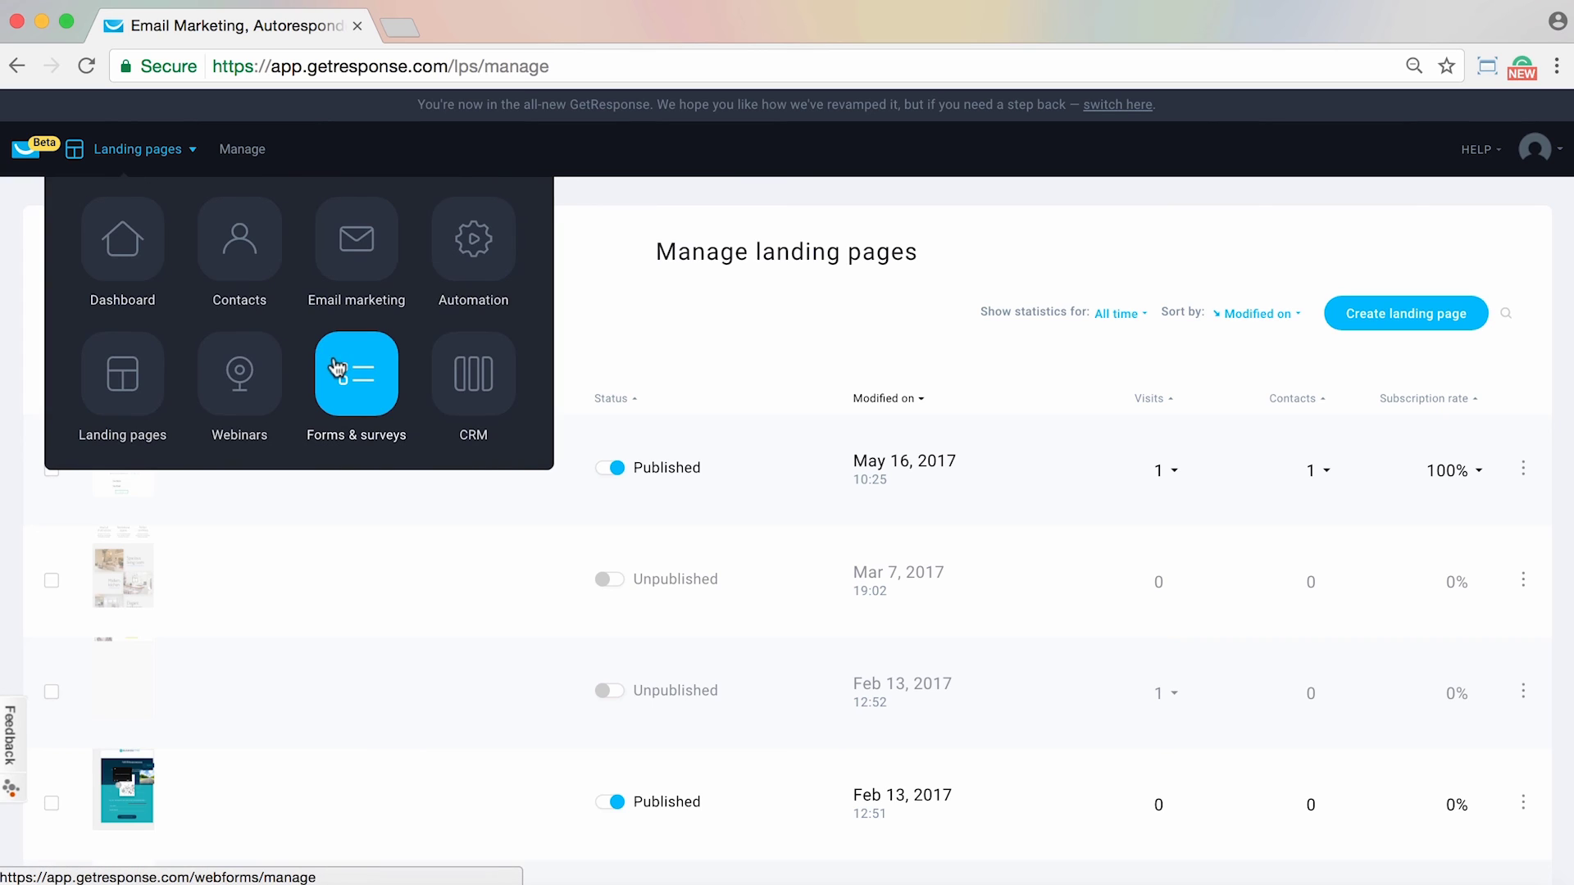
{"action": "left_click", "coordinate": [374, 404]}
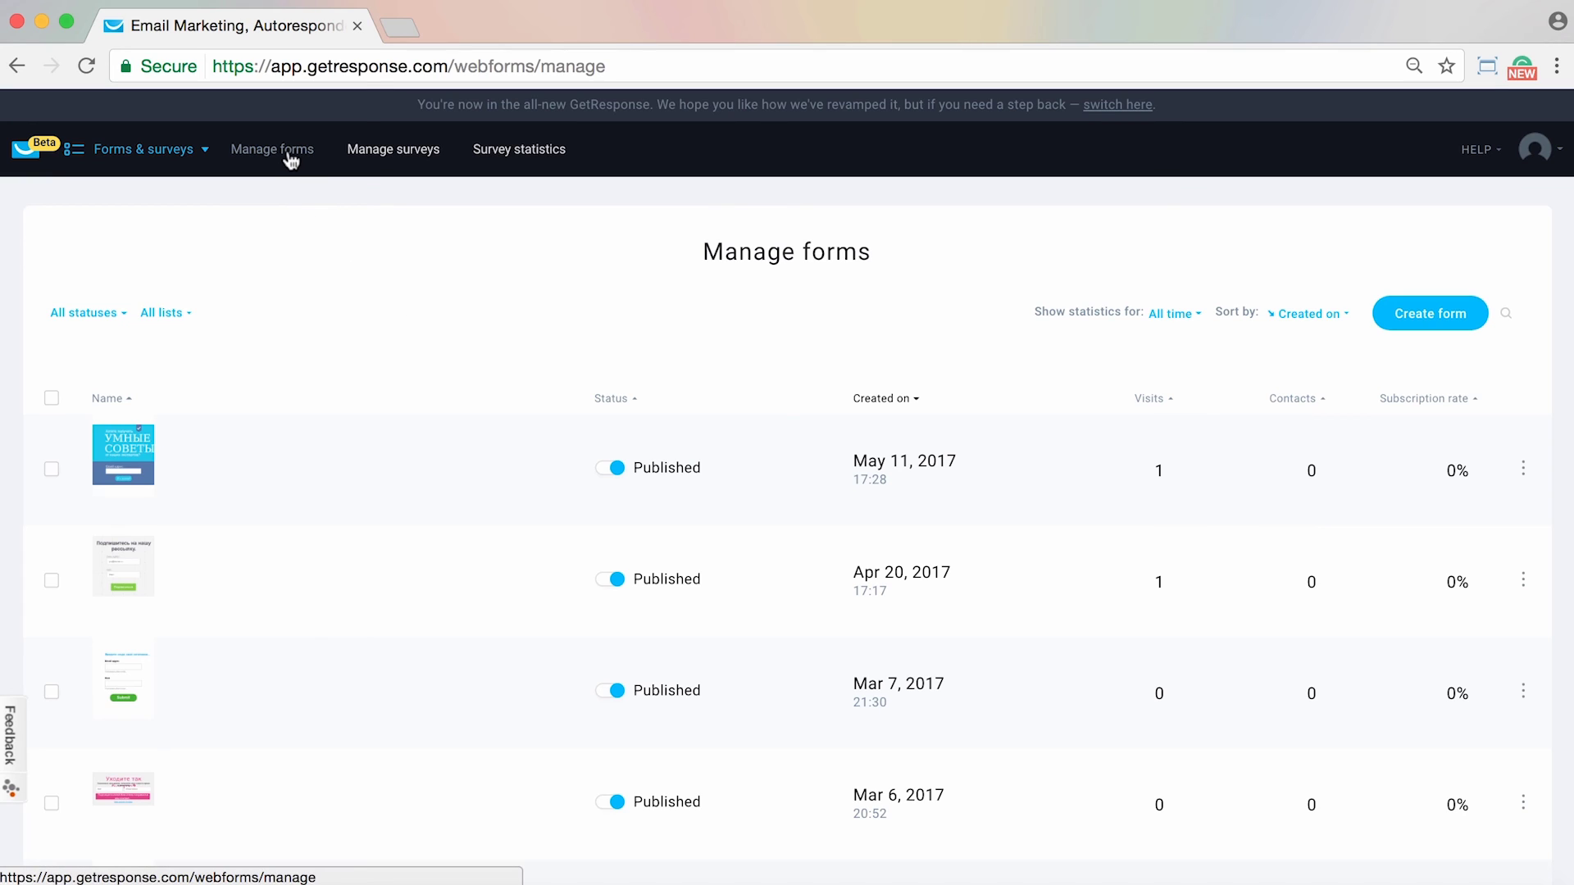
{"action": "left_click", "coordinate": [394, 163]}
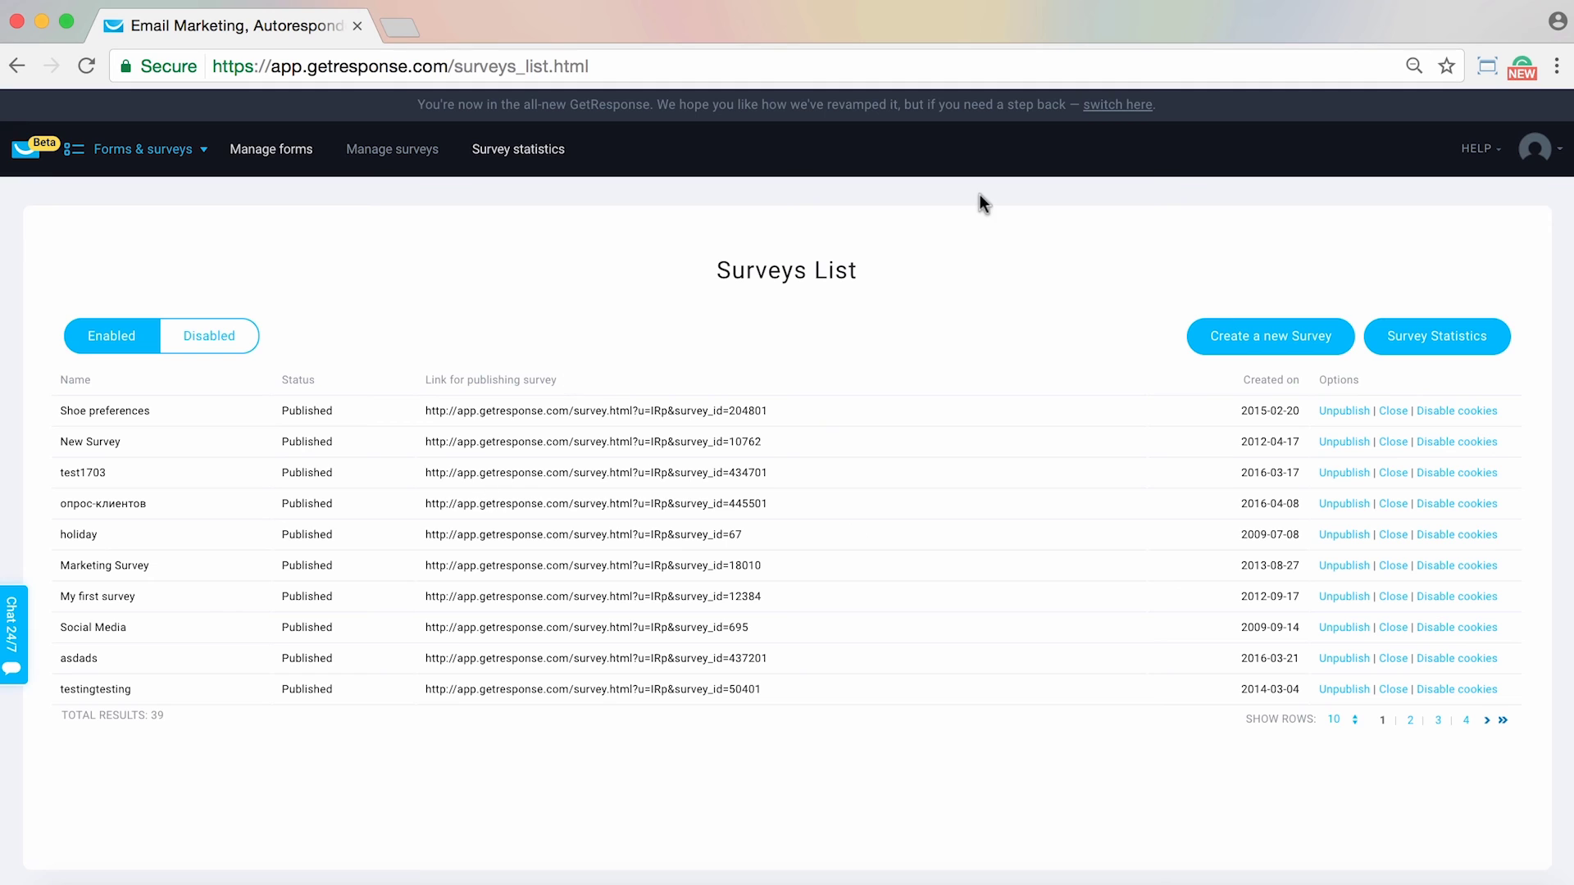
{"action": "left_click", "coordinate": [240, 161]}
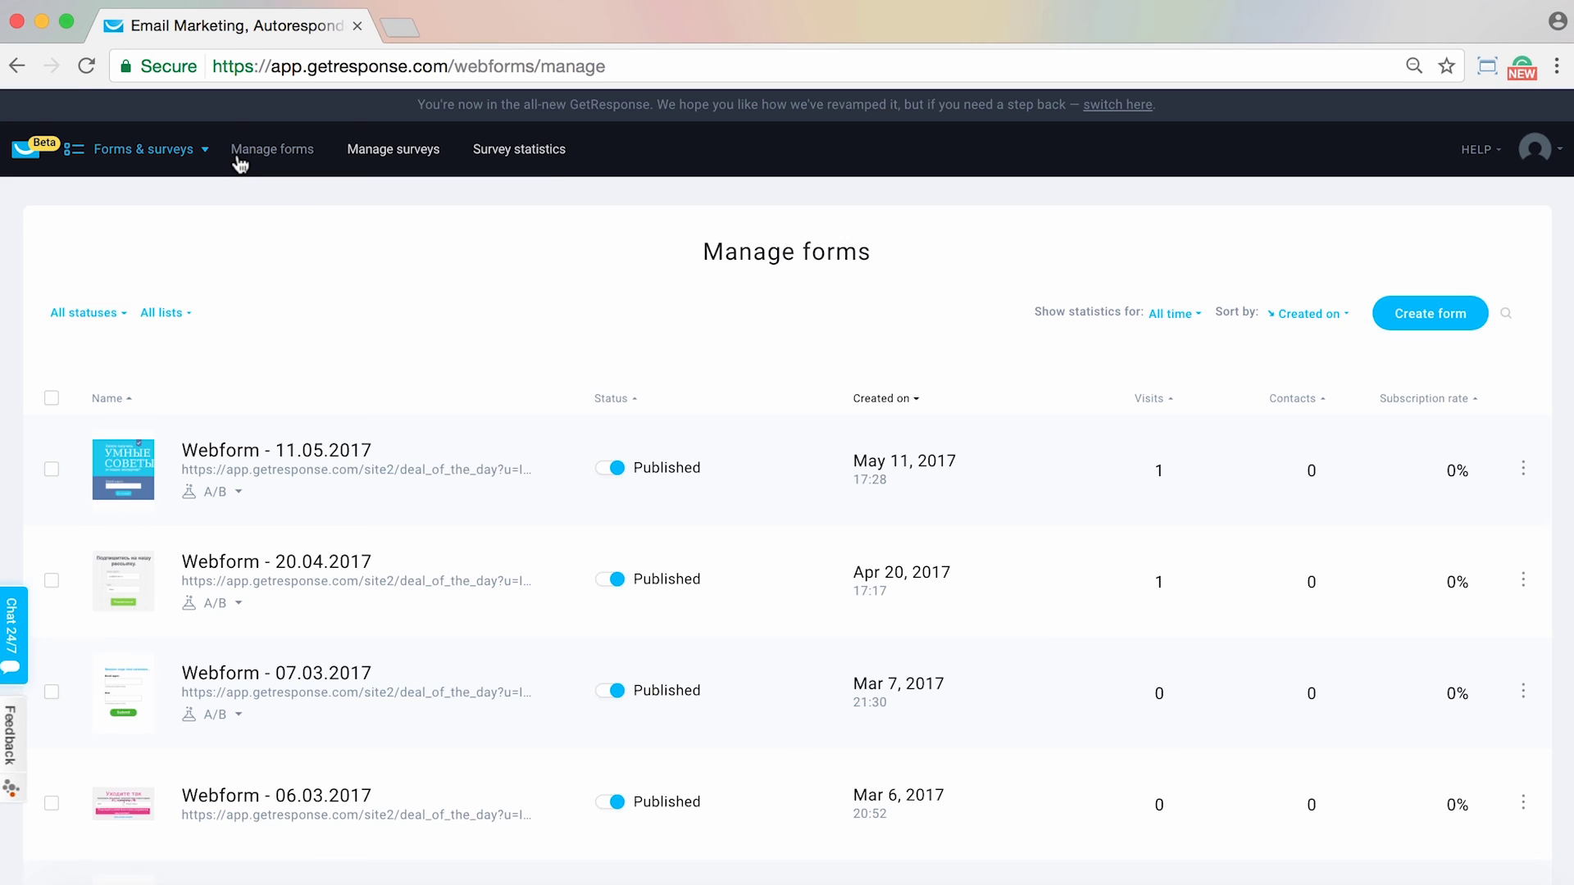
- Switch to CRM and open the Chocolate Monster Eastern US Sales pipeline
{"action": "left_click", "coordinate": [165, 151]}
{"action": "left_click", "coordinate": [514, 399]}
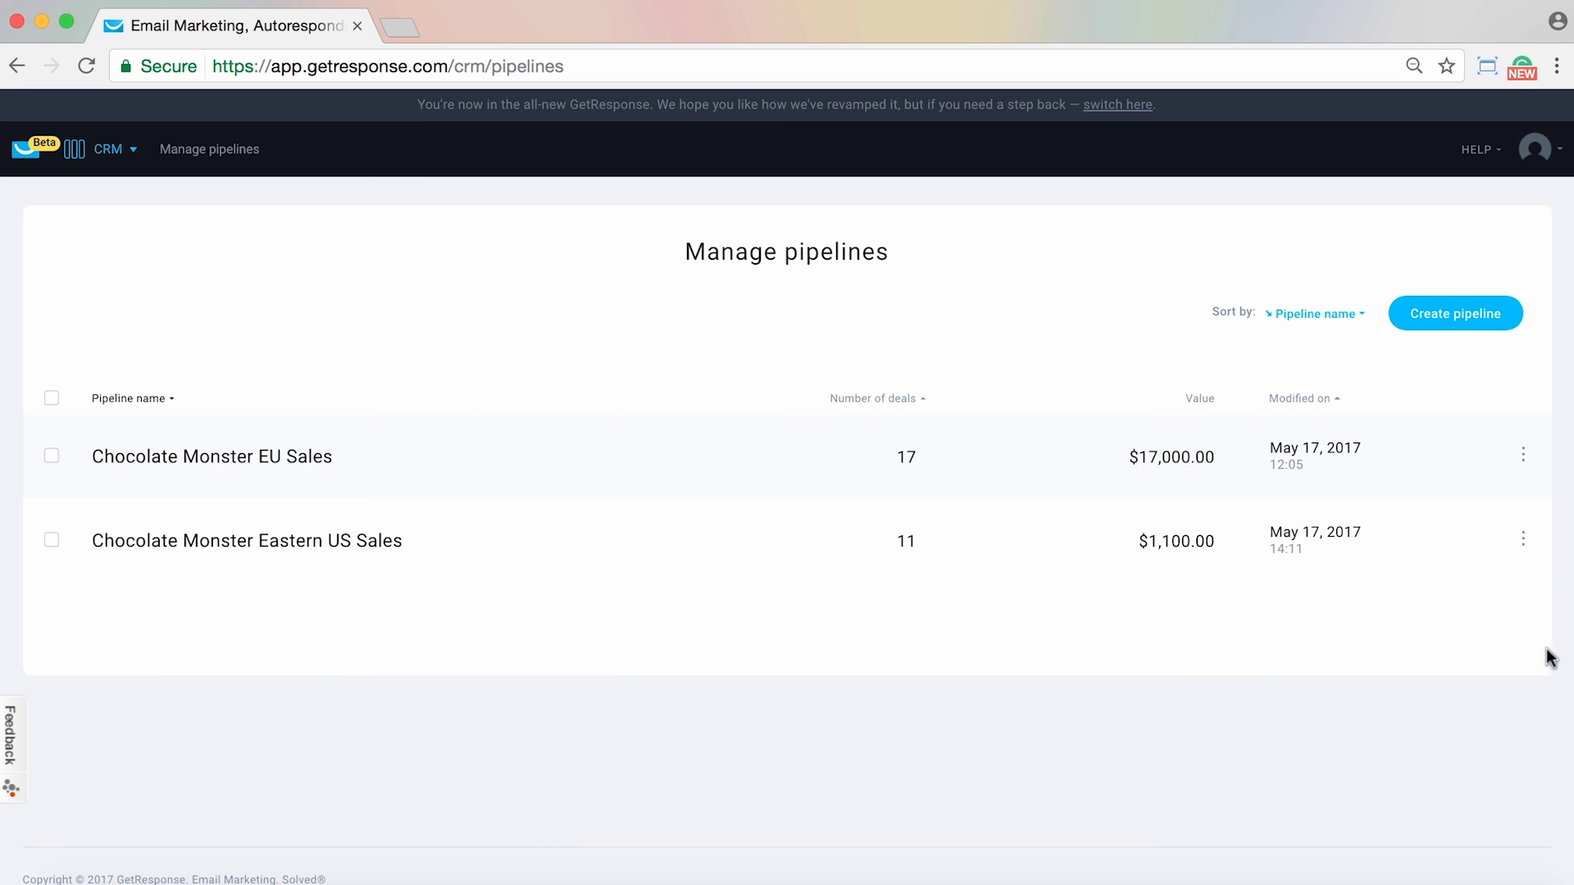
{"action": "left_click", "coordinate": [1523, 539]}
{"action": "left_click", "coordinate": [1426, 565]}
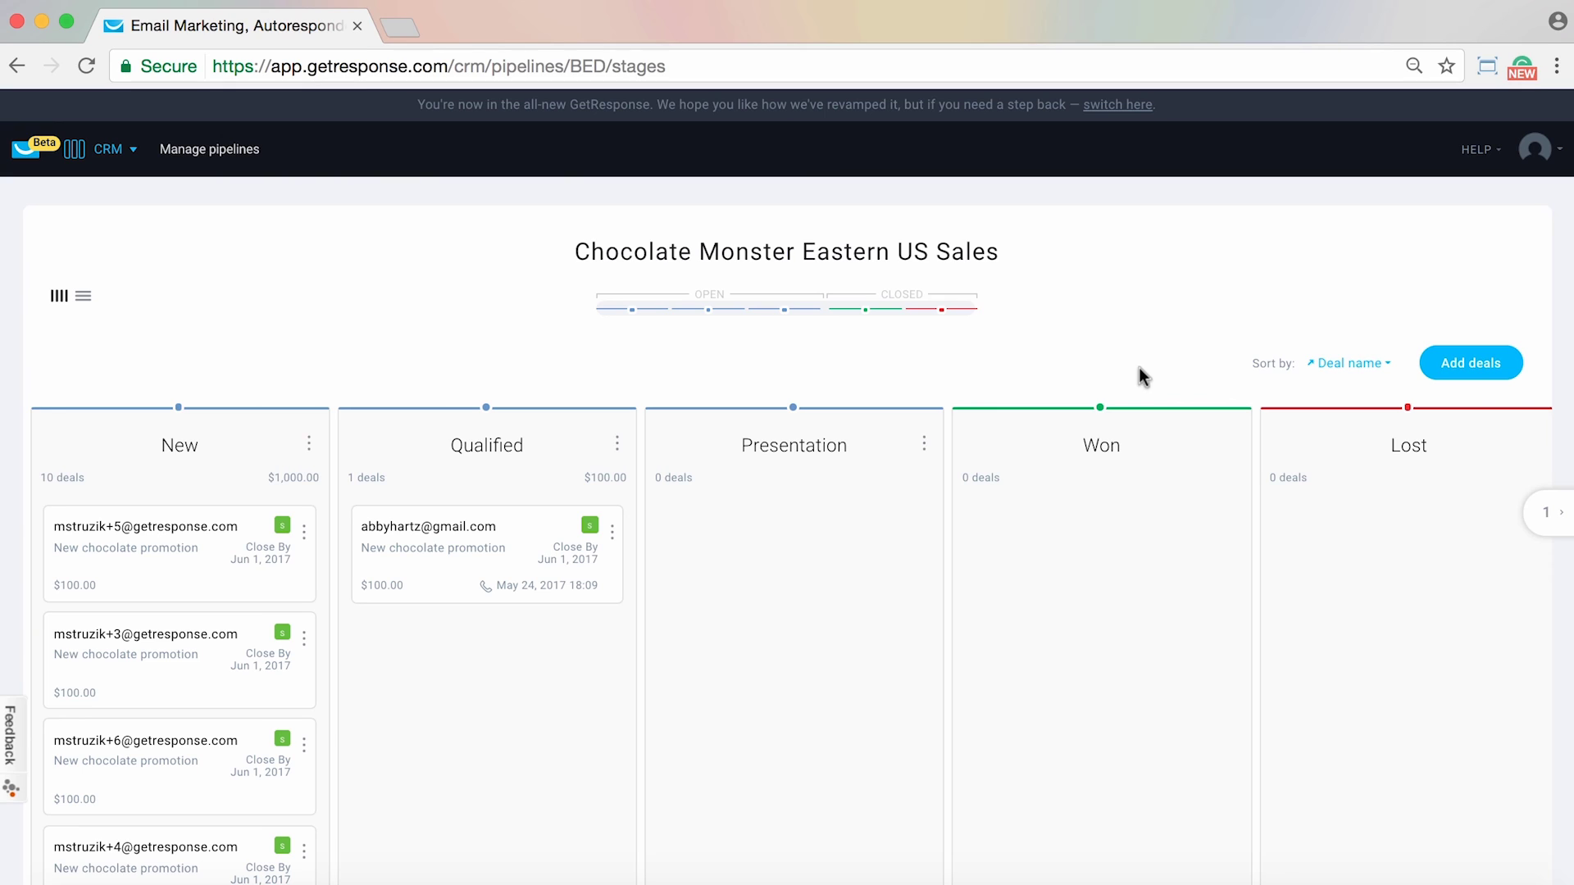
- Return to the dashboard, visit Contacts from there, and come back to the dashboard
{"action": "left_click", "coordinate": [113, 149]}
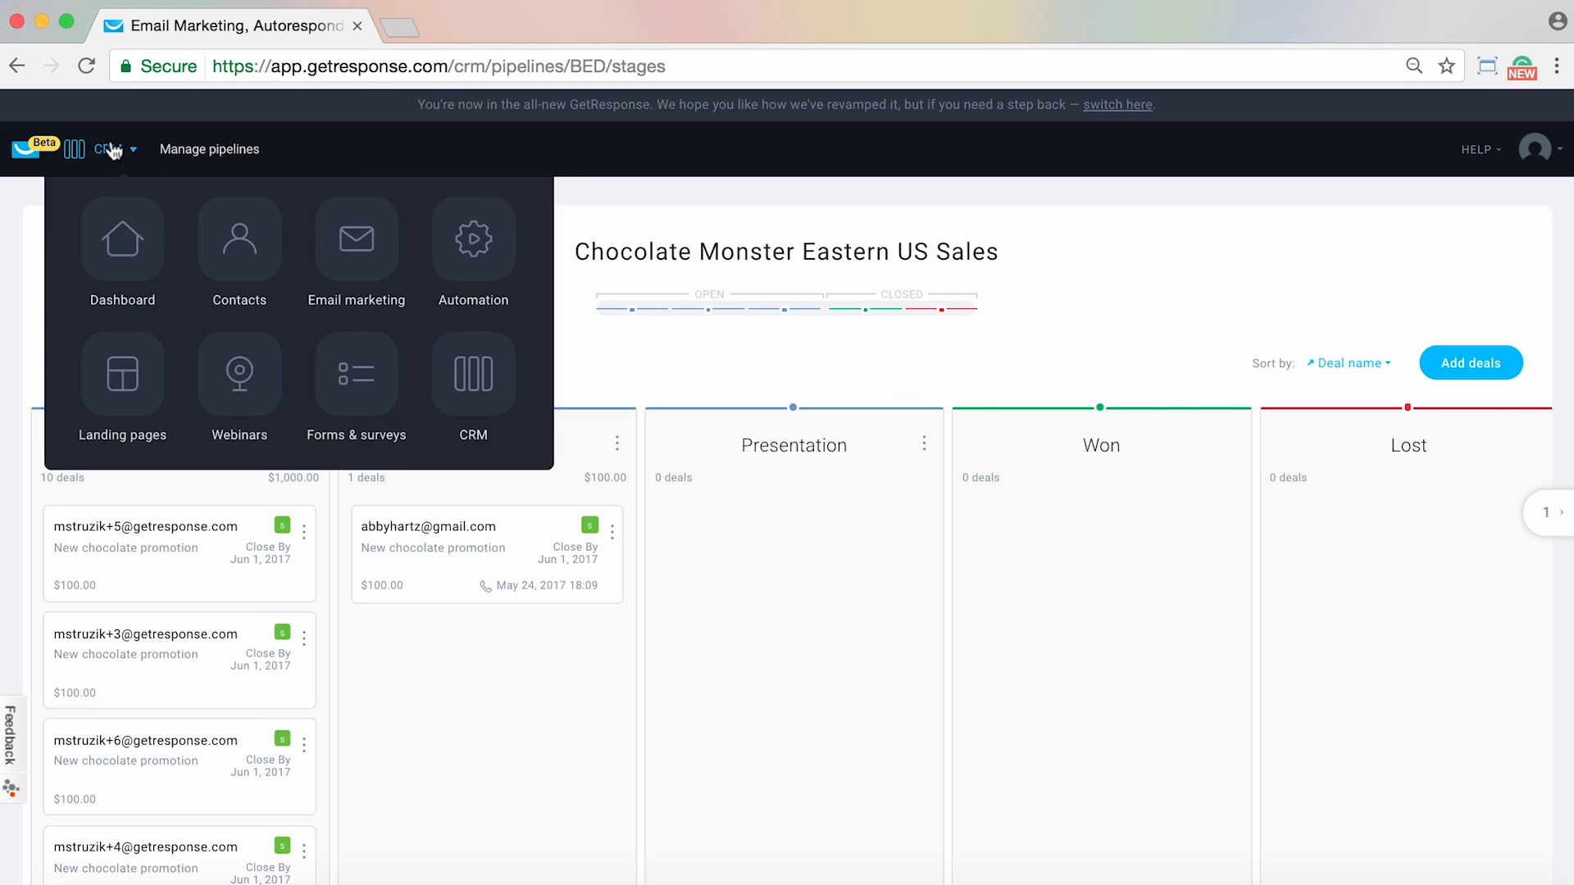
{"action": "left_click", "coordinate": [123, 238]}
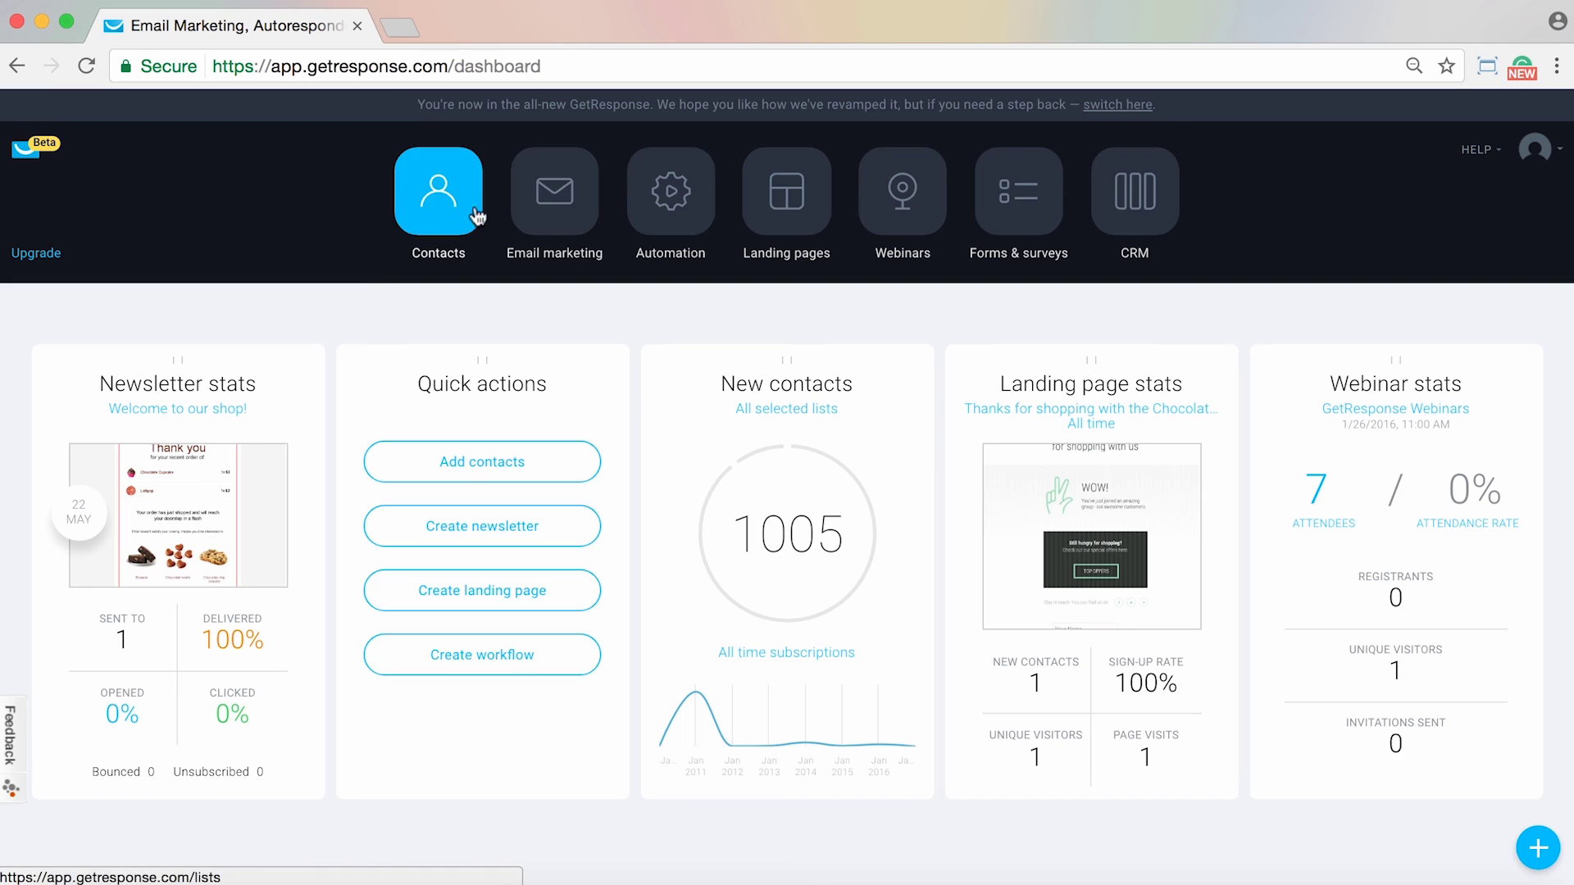
{"action": "left_click", "coordinate": [422, 215]}
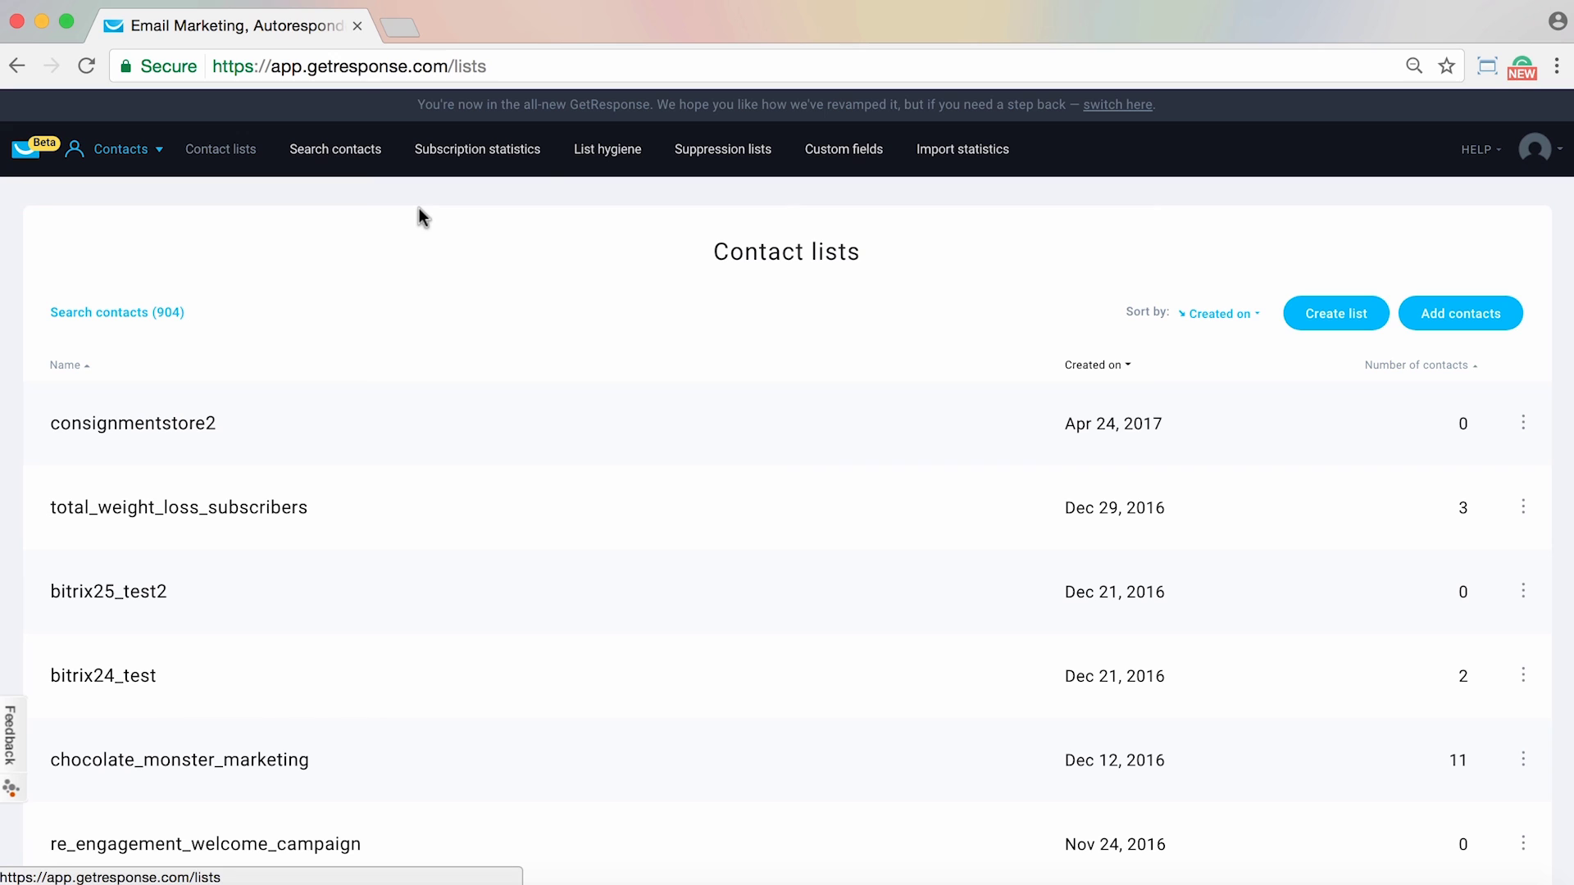
{"action": "left_click", "coordinate": [124, 151]}
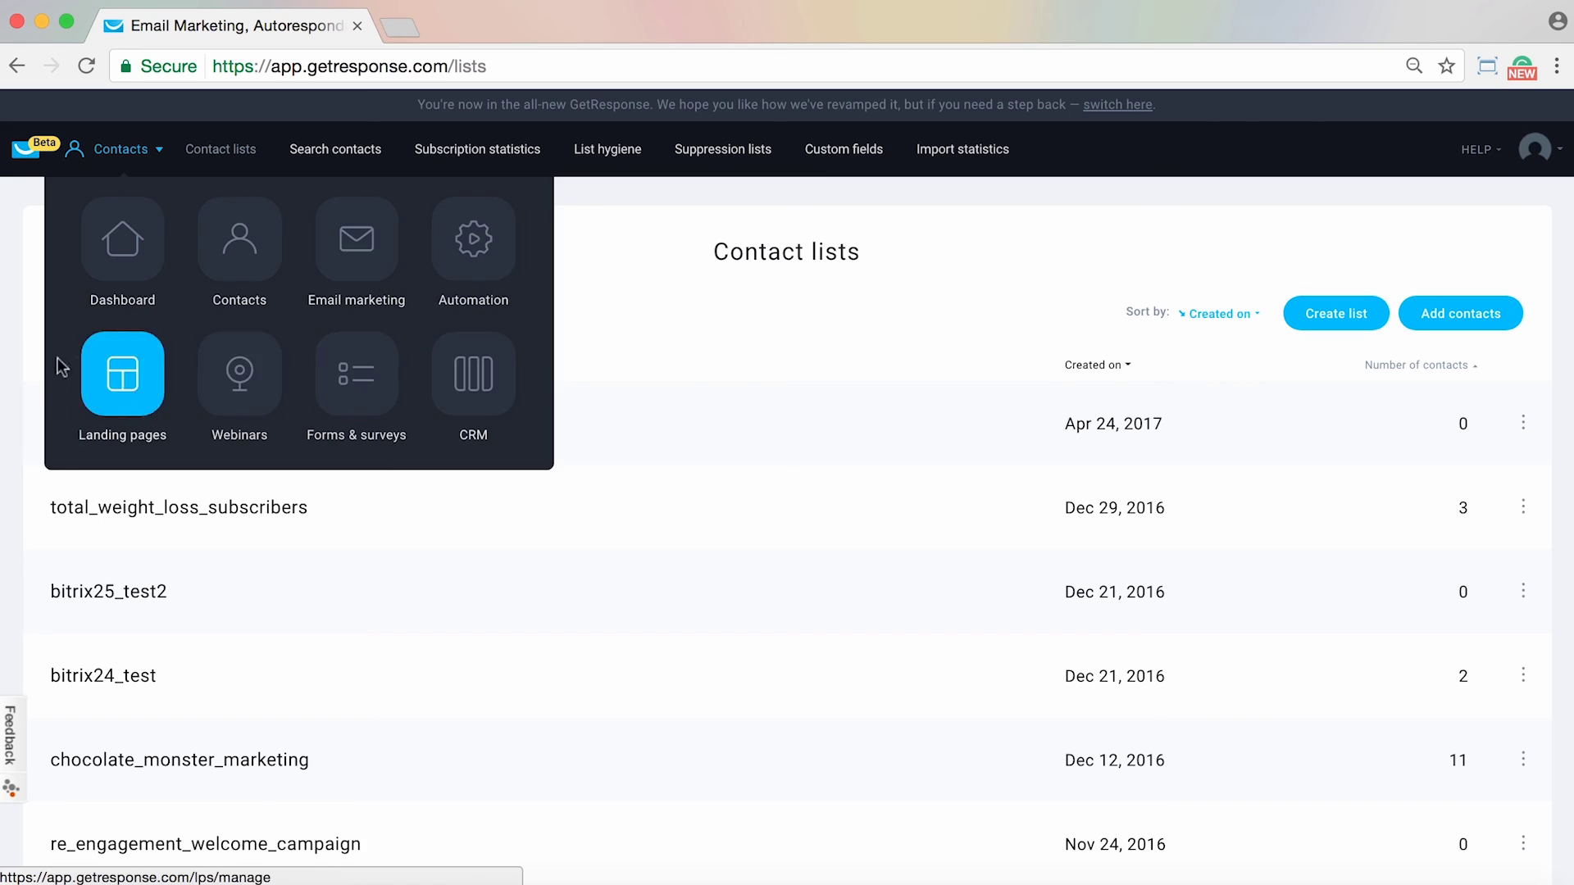
{"action": "left_click", "coordinate": [102, 219]}
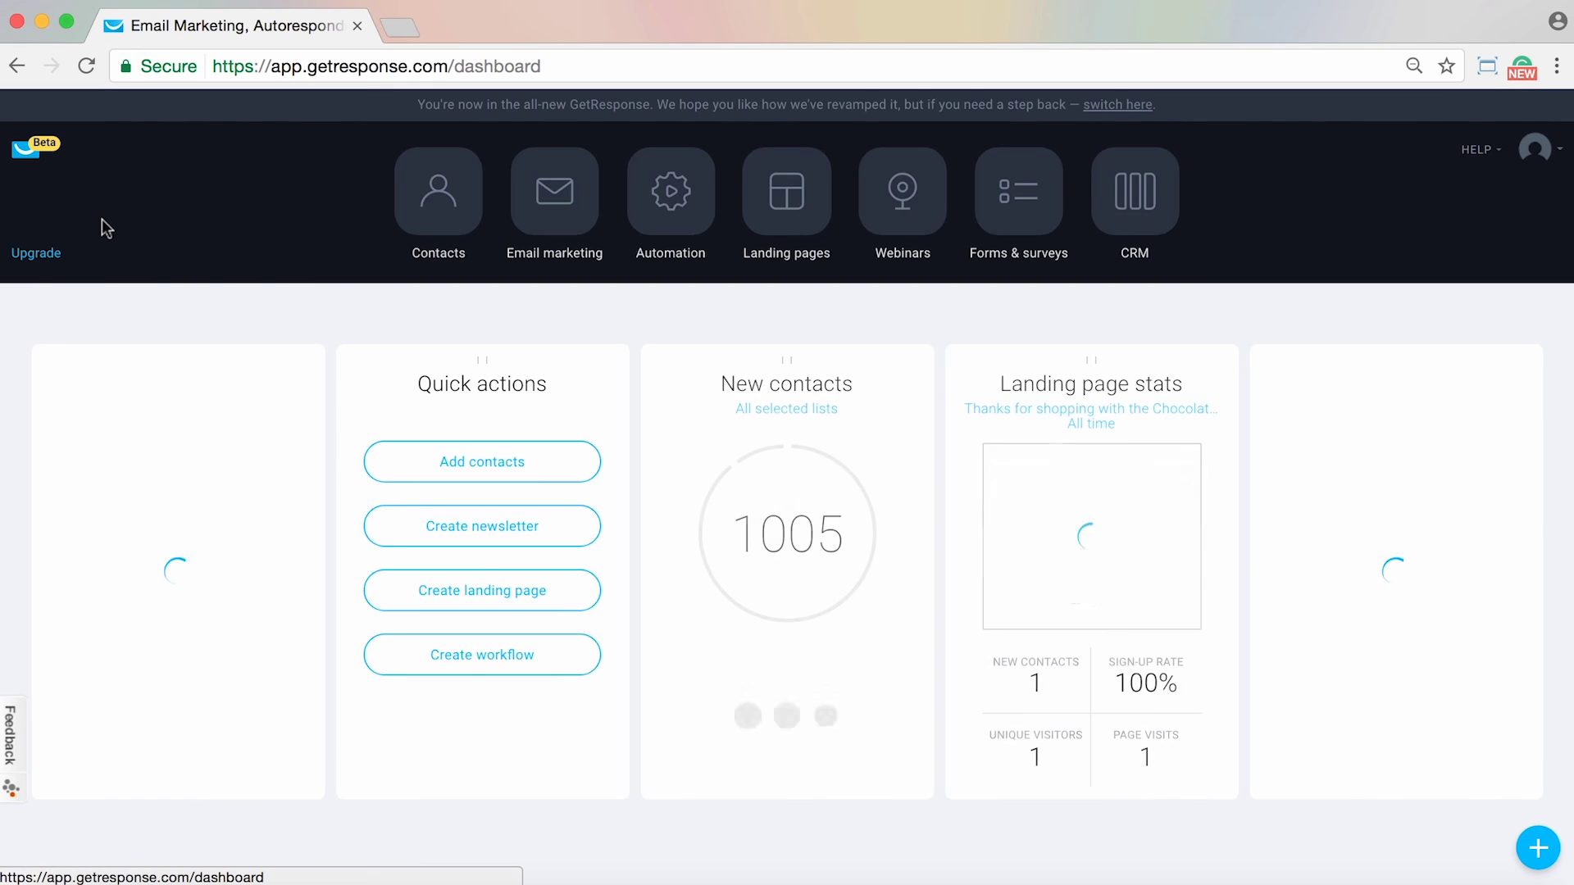